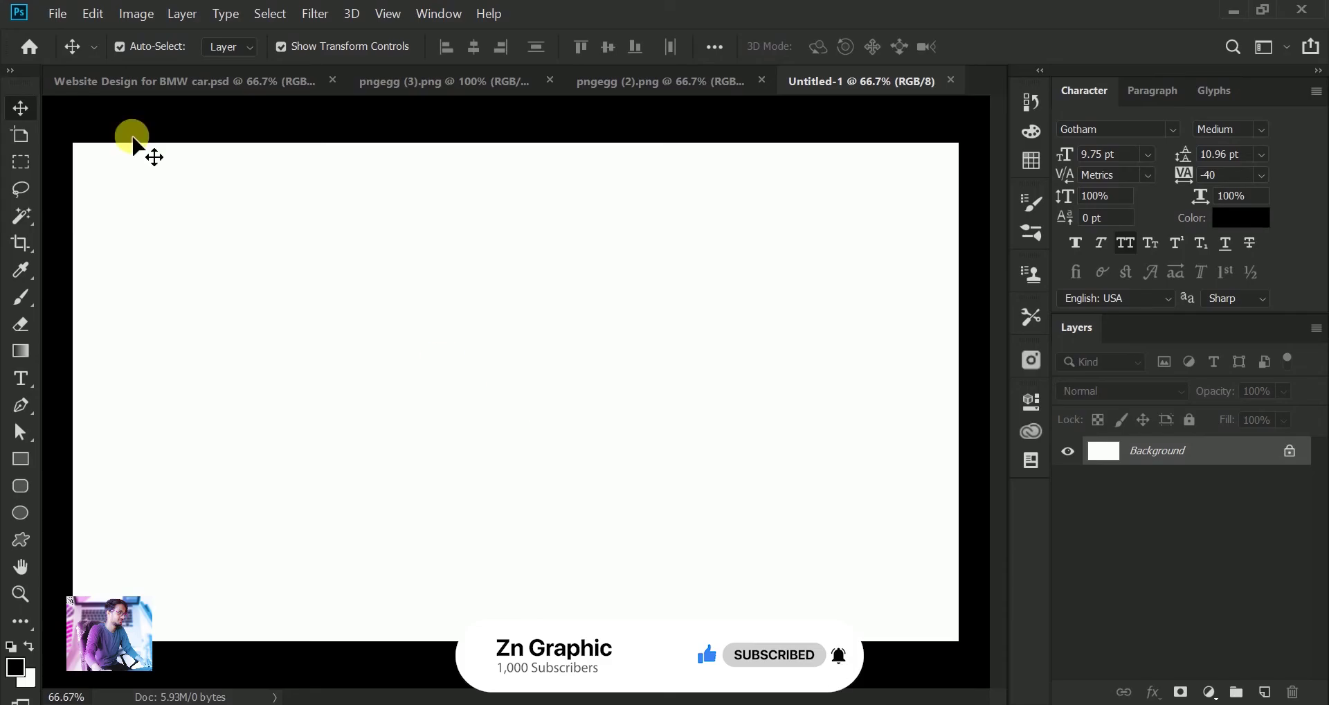
pyautogui.click(135, 13)
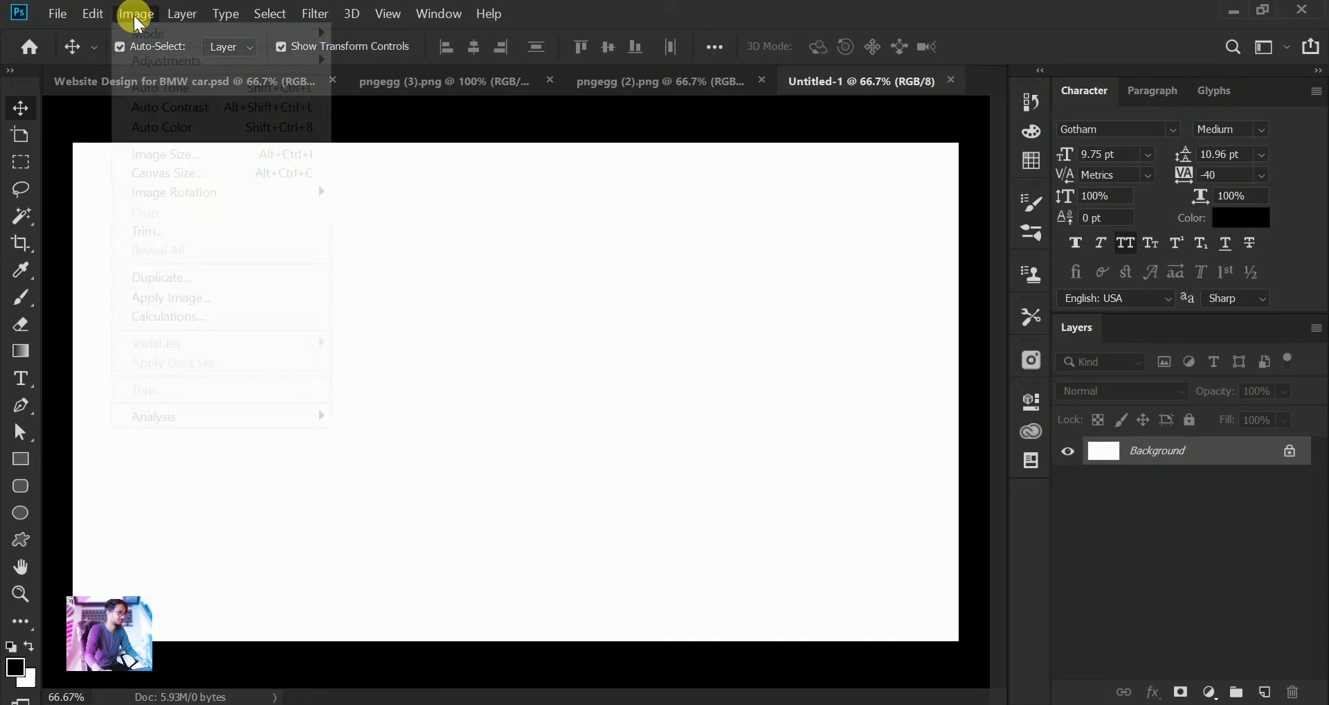
pyautogui.click(166, 154)
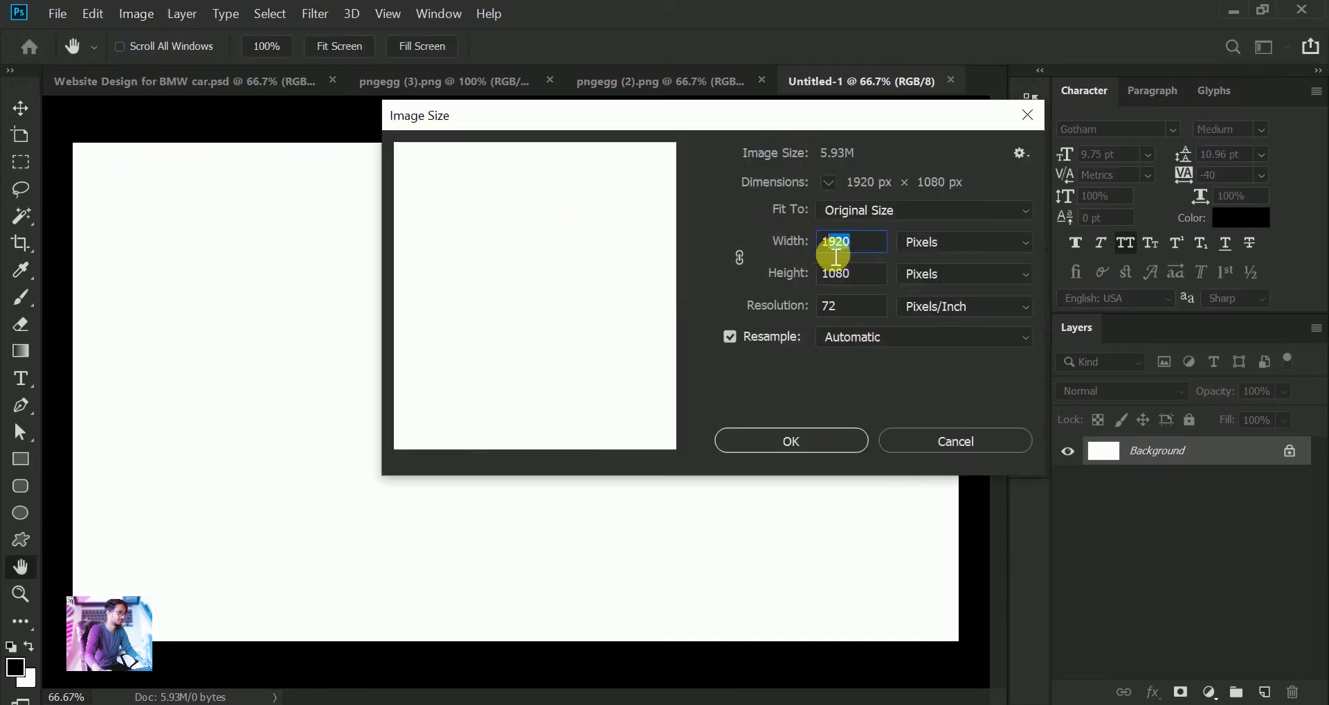
pyautogui.click(863, 279)
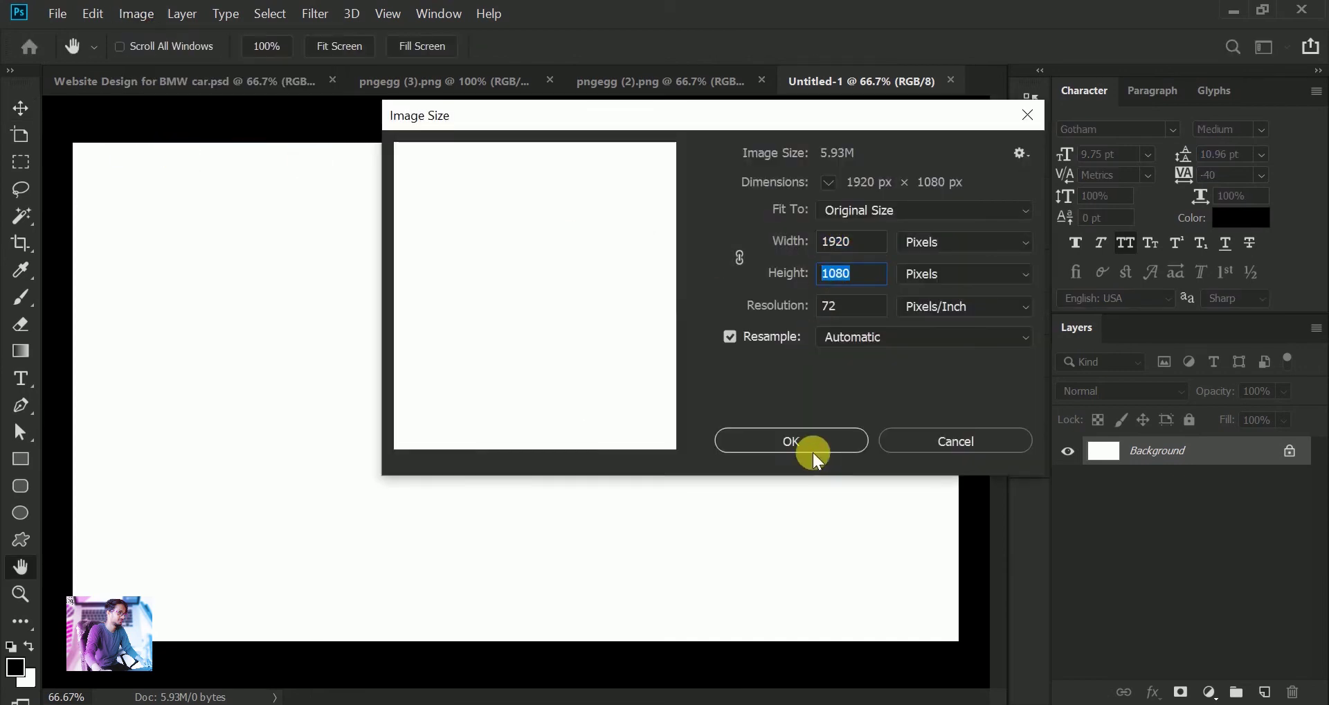
pyautogui.click(802, 430)
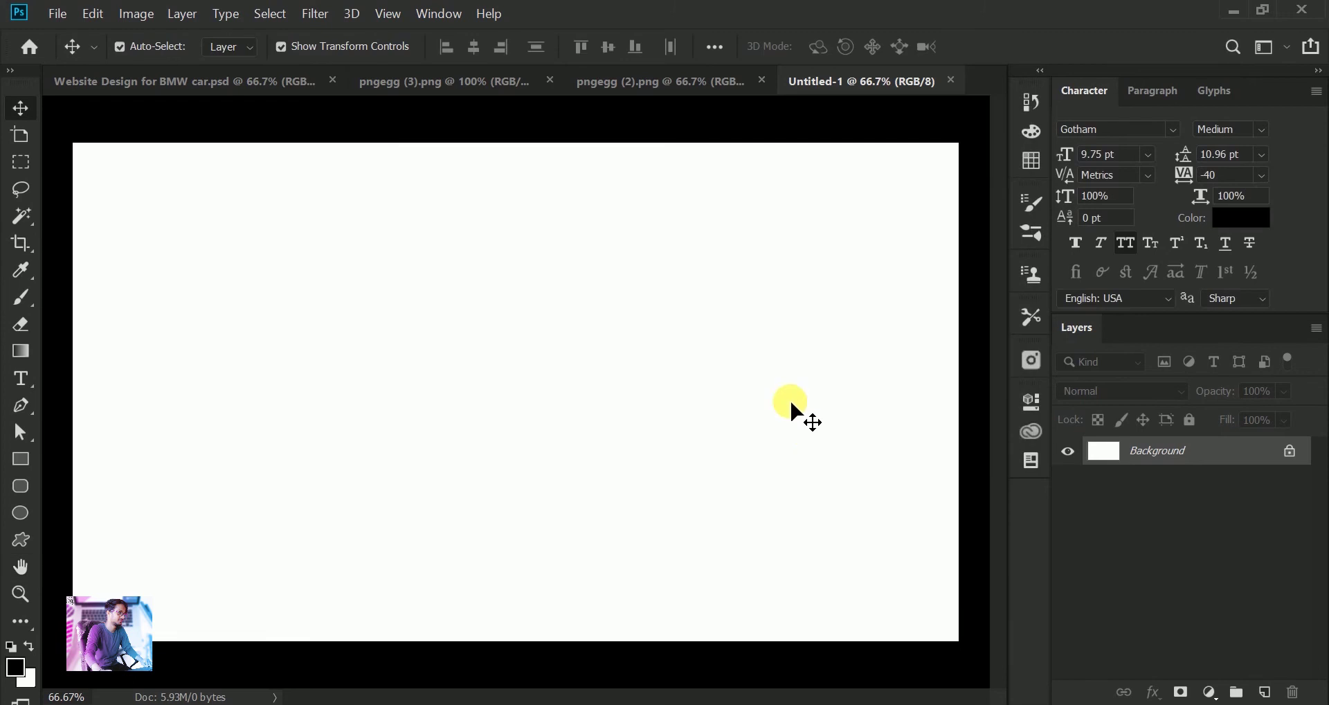
# Draw a full-height dark navy rectangle (428 × 1087 px) on the right and shift it slightly left
pyautogui.click(16, 466)
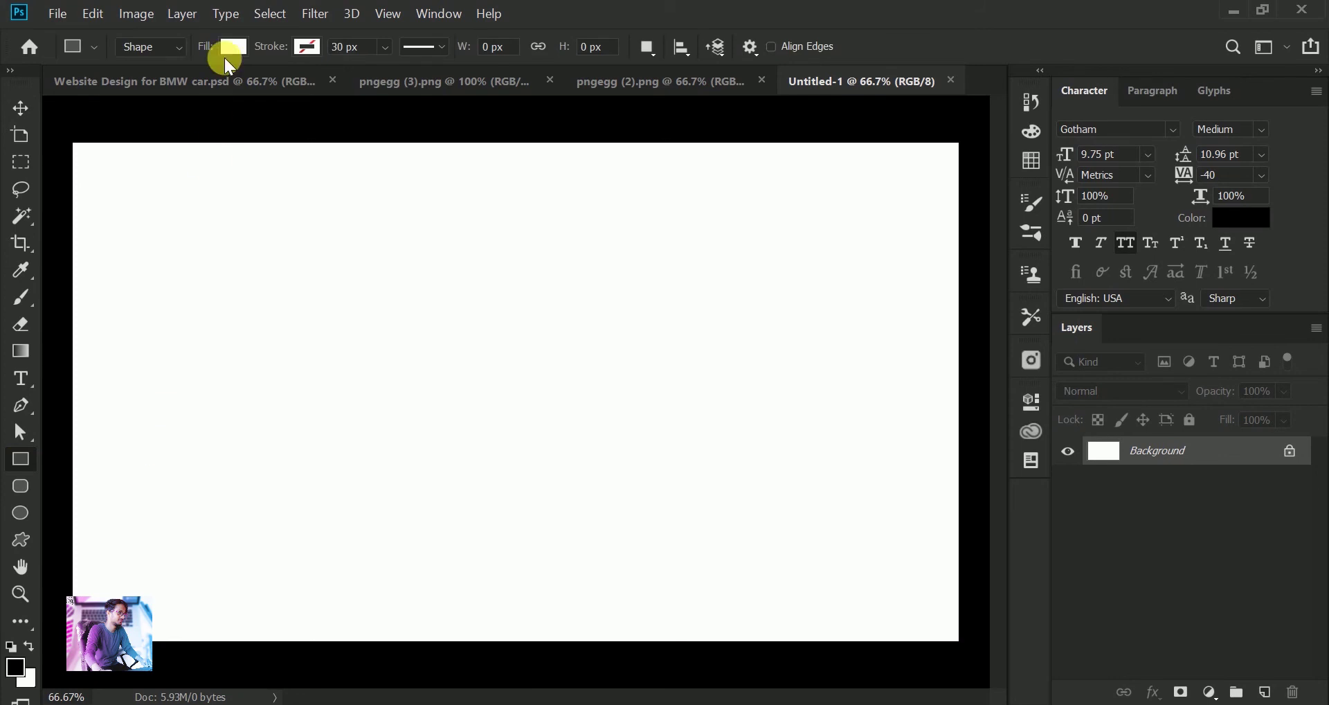
pyautogui.click(234, 55)
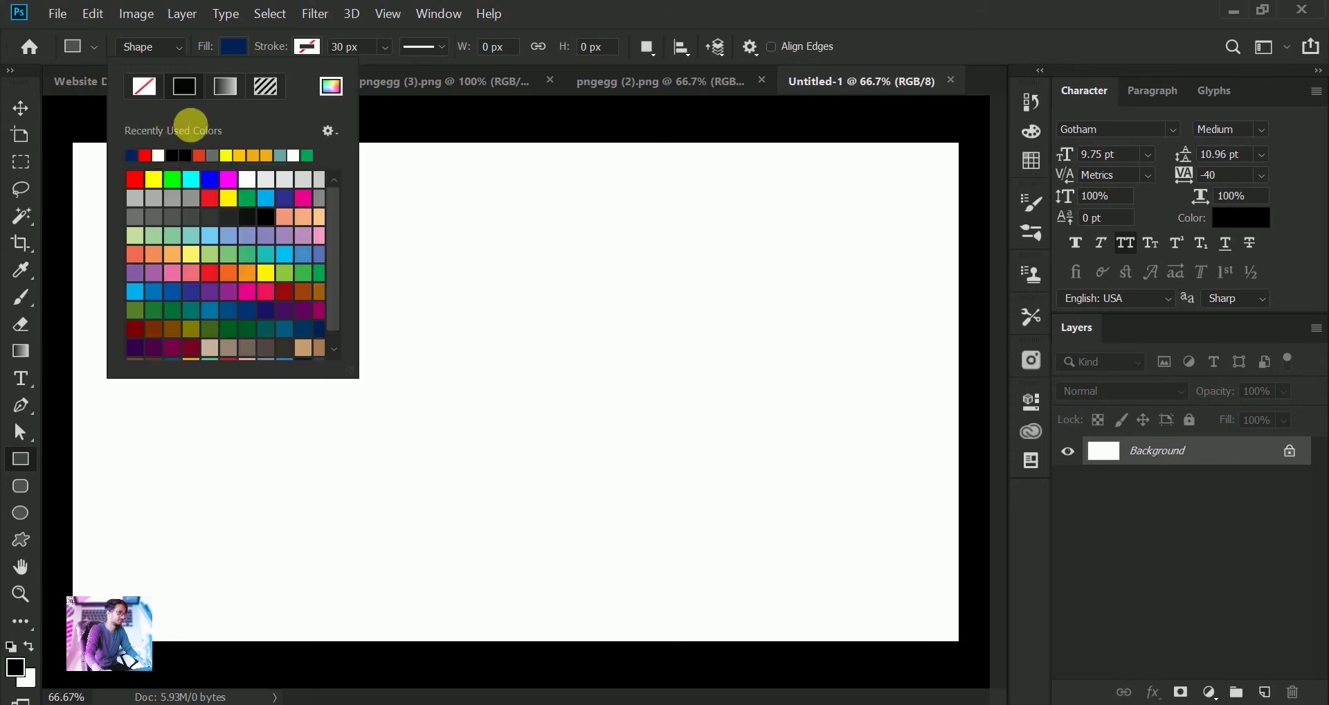
pyautogui.click(233, 50)
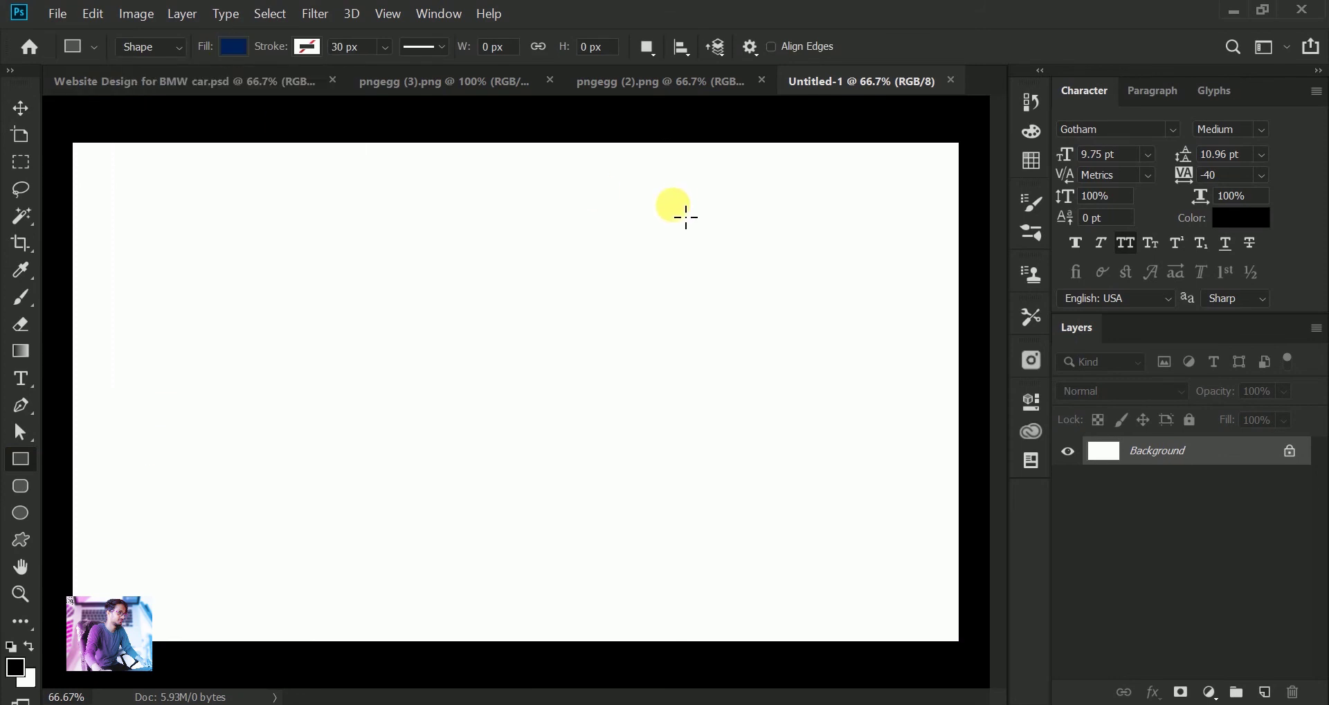
pyautogui.moveTo(654, 142)
pyautogui.mouseDown()
pyautogui.moveTo(853, 613)
pyautogui.moveTo(840, 651)
pyautogui.moveTo(864, 656)
pyautogui.mouseUp()
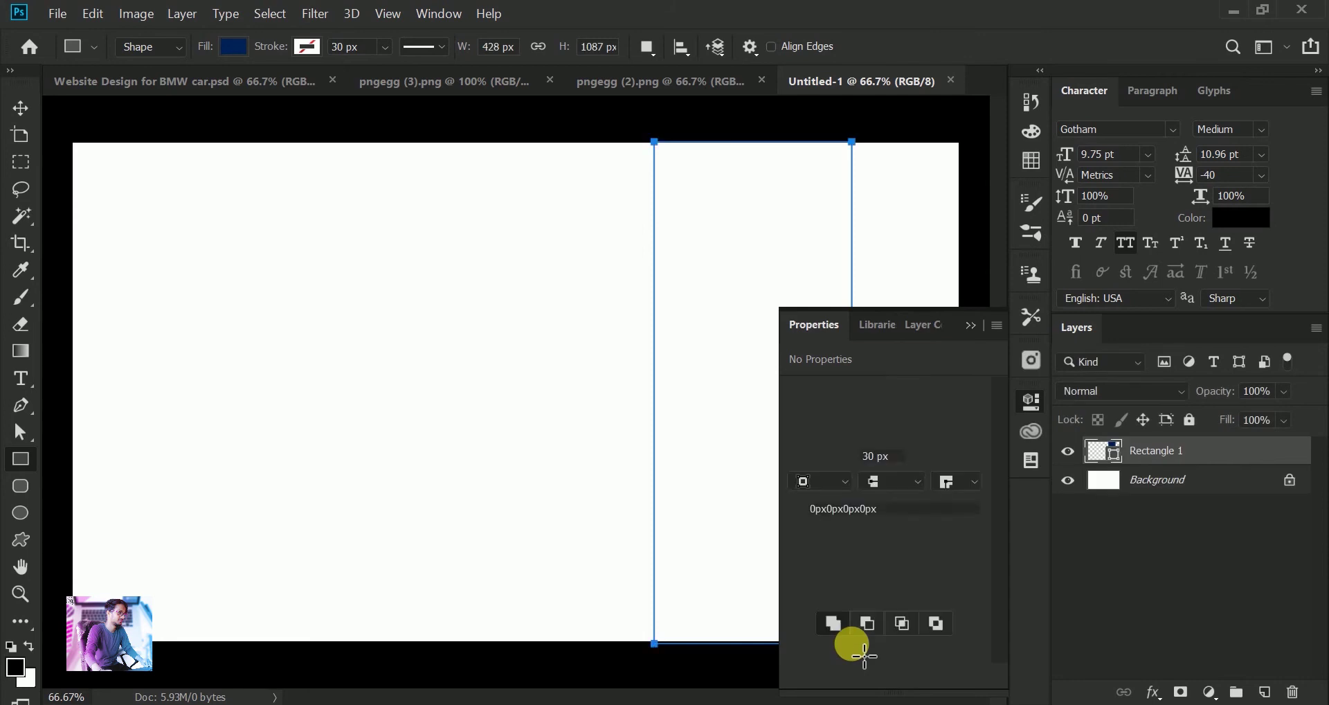
pyautogui.click(972, 326)
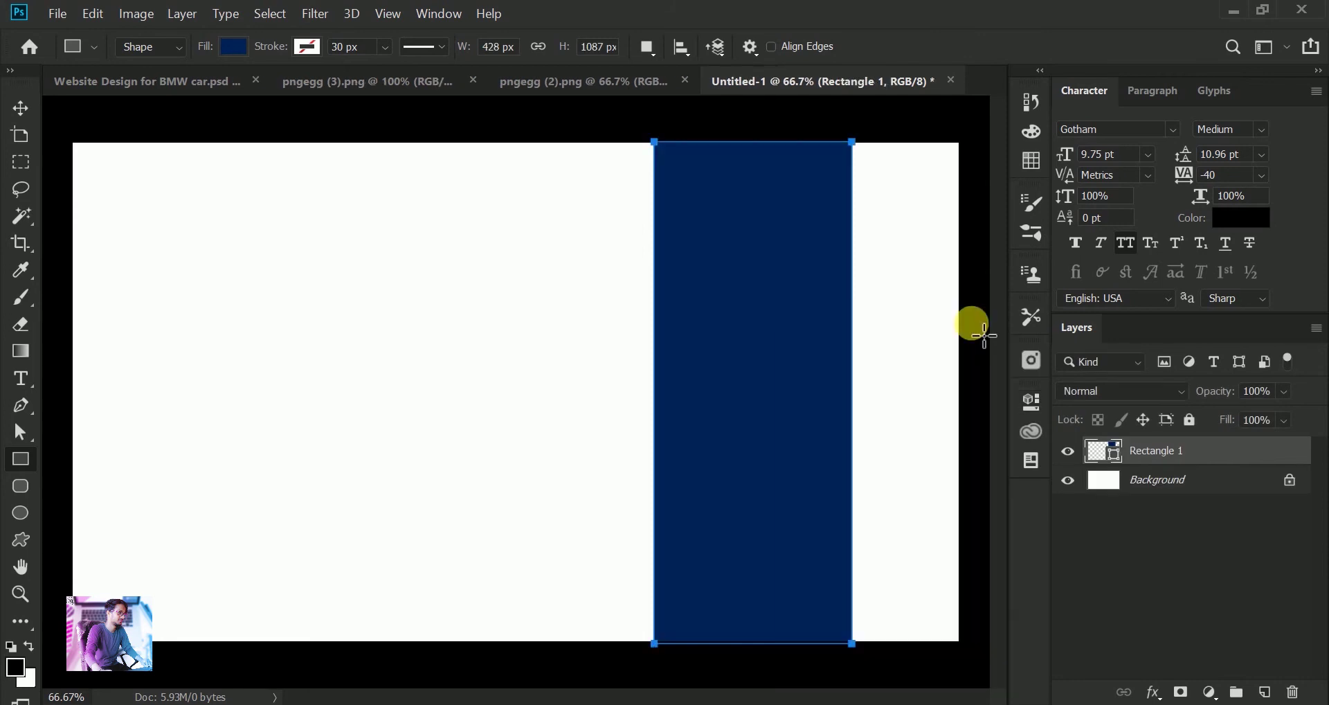
pyautogui.click(21, 107)
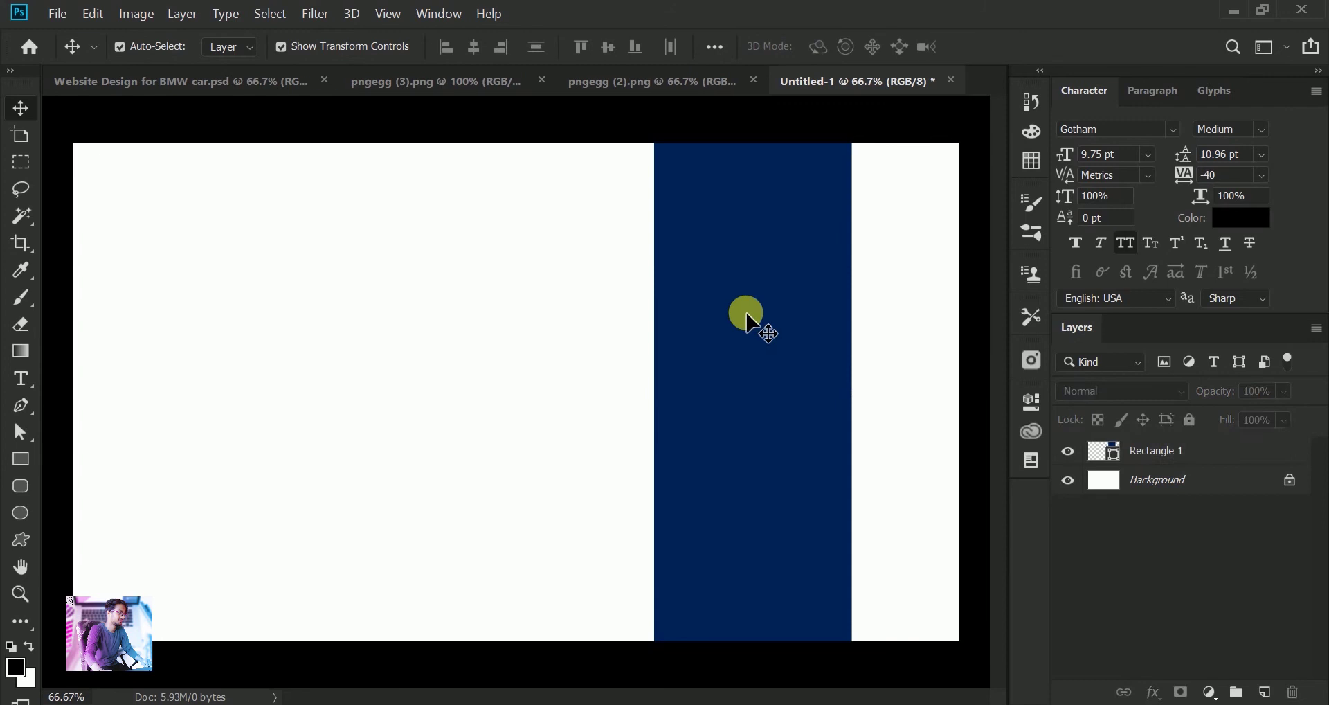
pyautogui.moveTo(741, 312); pyautogui.dragTo(725, 324)
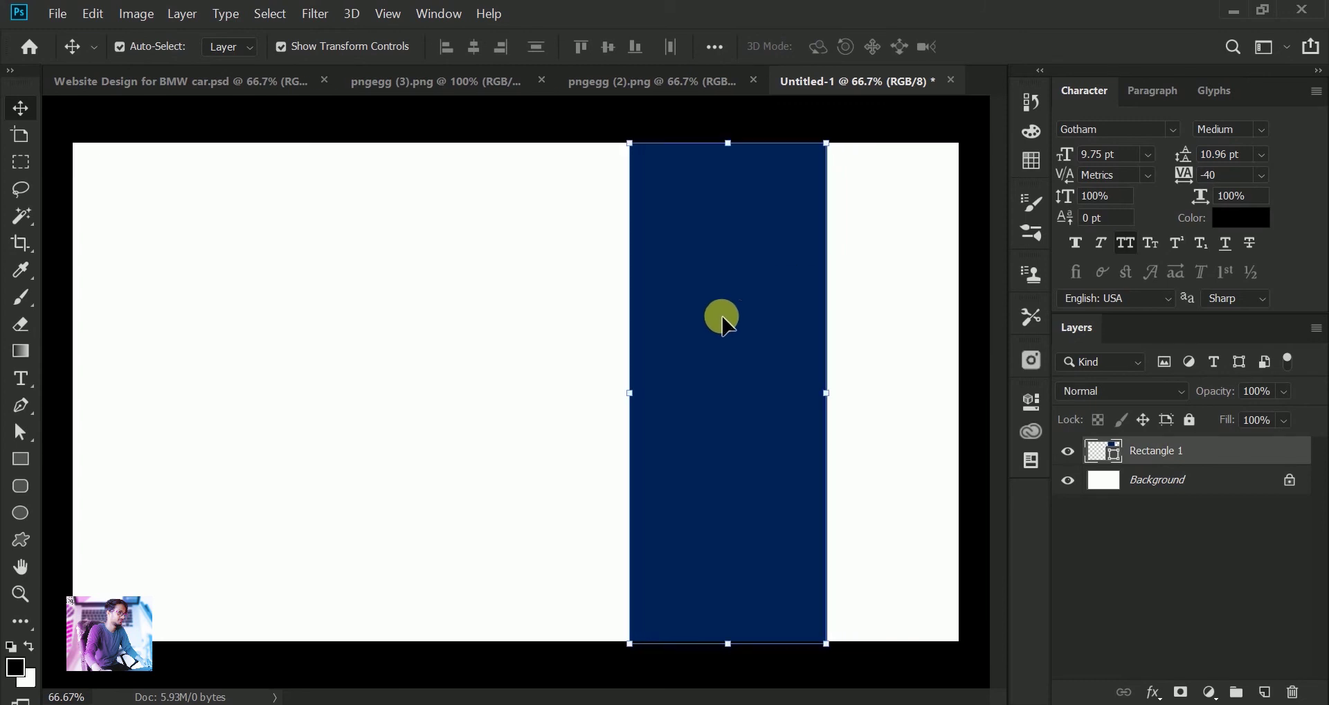
# Drag the blue BMW car from pngegg (2).png into Untitled-1 and position it across the navy stripe
pyautogui.click(476, 124)
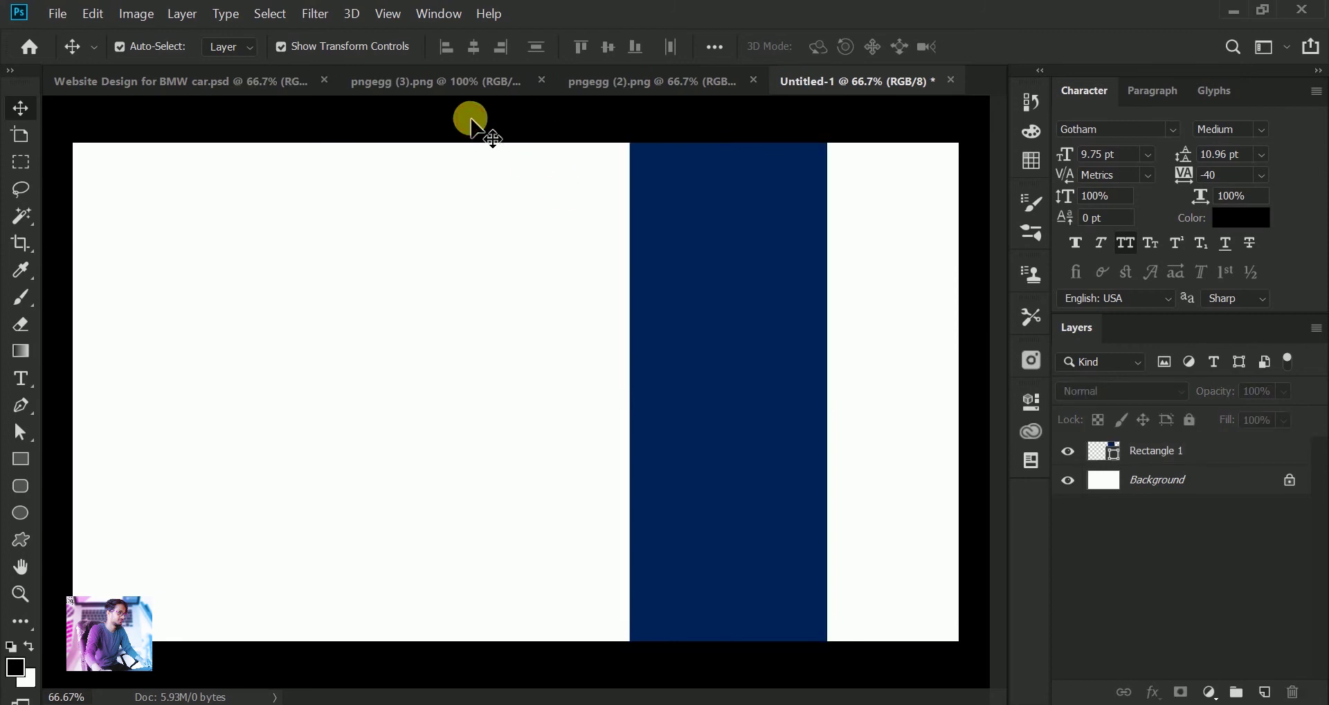
pyautogui.click(616, 92)
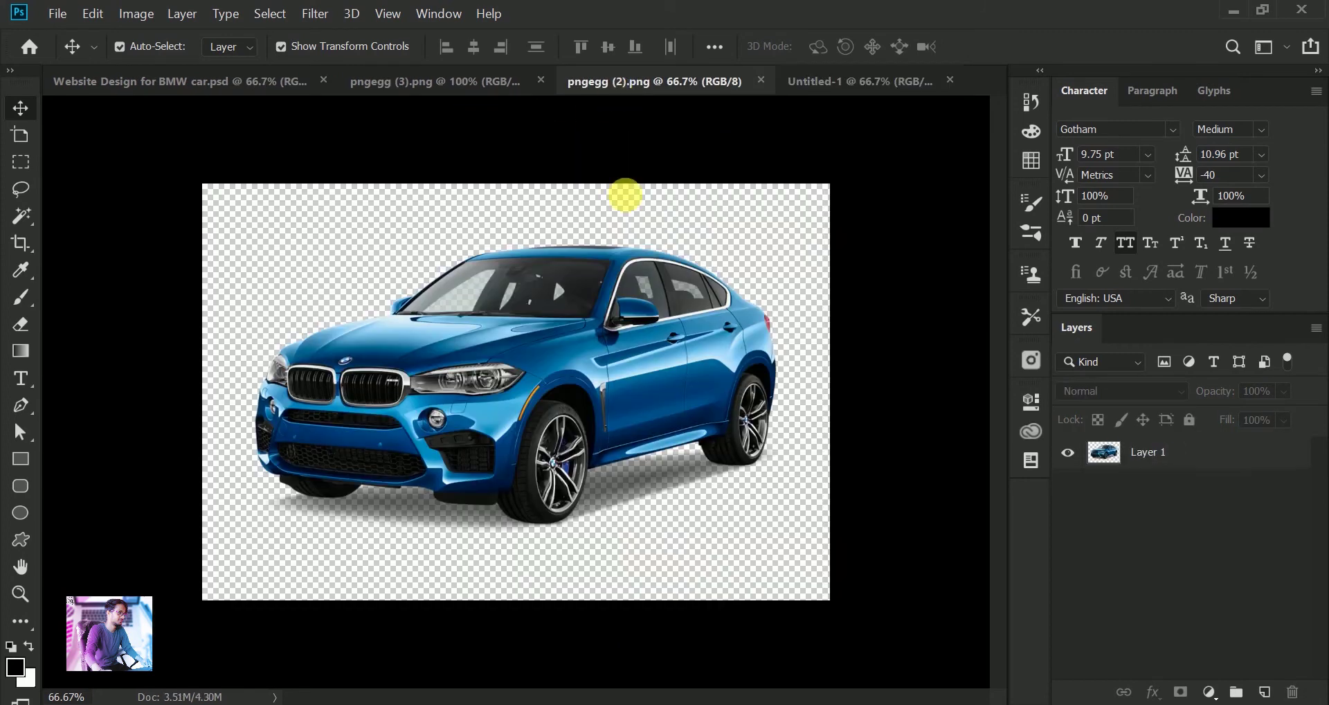
pyautogui.moveTo(620, 344)
pyautogui.mouseDown()
pyautogui.moveTo(907, 87)
pyautogui.moveTo(704, 283)
pyautogui.mouseUp()
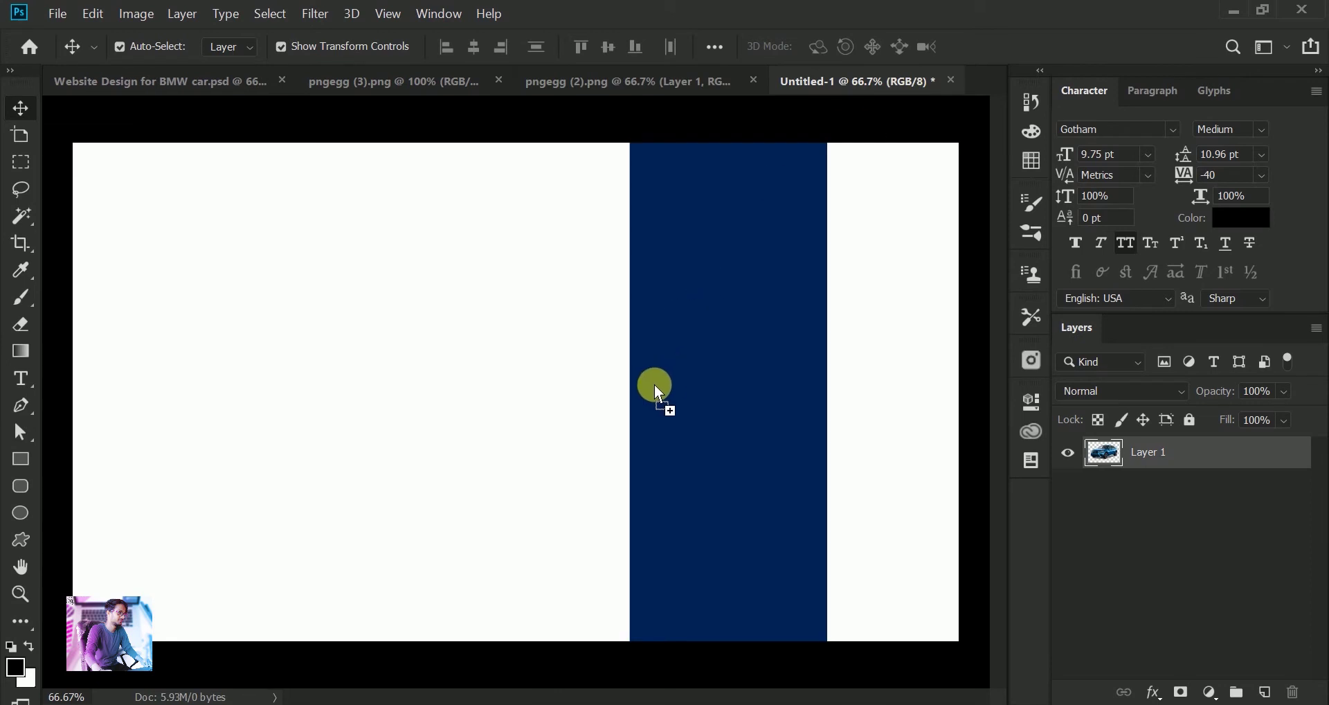
pyautogui.moveTo(656, 391); pyautogui.dragTo(654, 388)
pyautogui.moveTo(756, 333)
pyautogui.mouseDown()
pyautogui.moveTo(736, 360)
pyautogui.moveTo(758, 363)
pyautogui.mouseUp()
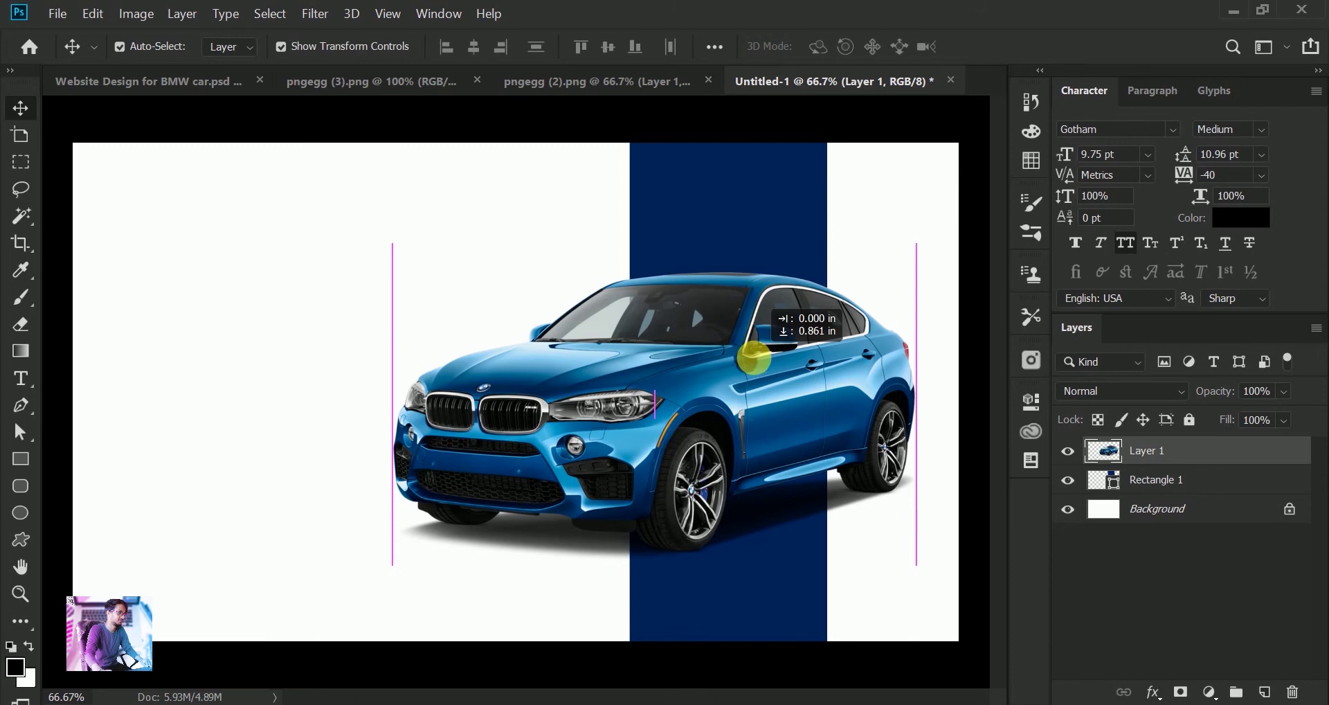
pyautogui.moveTo(758, 360); pyautogui.dragTo(758, 360)
pyautogui.click(827, 123)
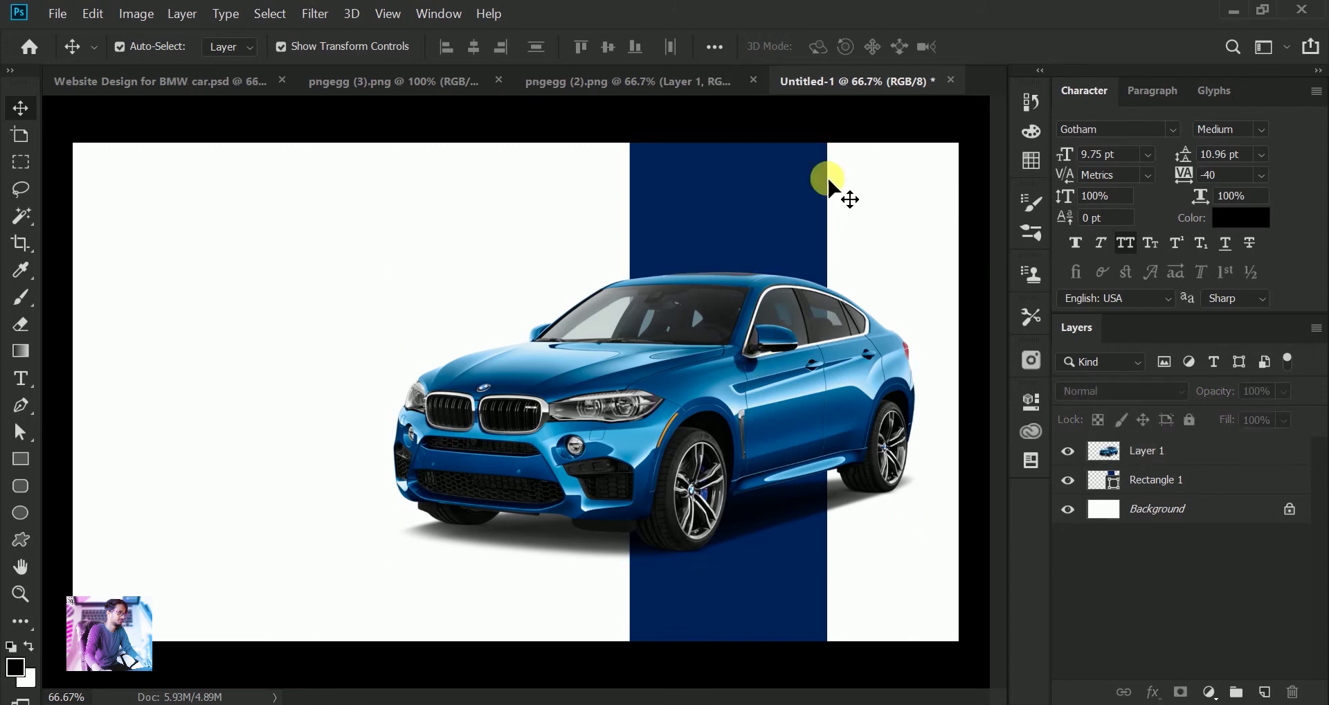
pyautogui.click(802, 200)
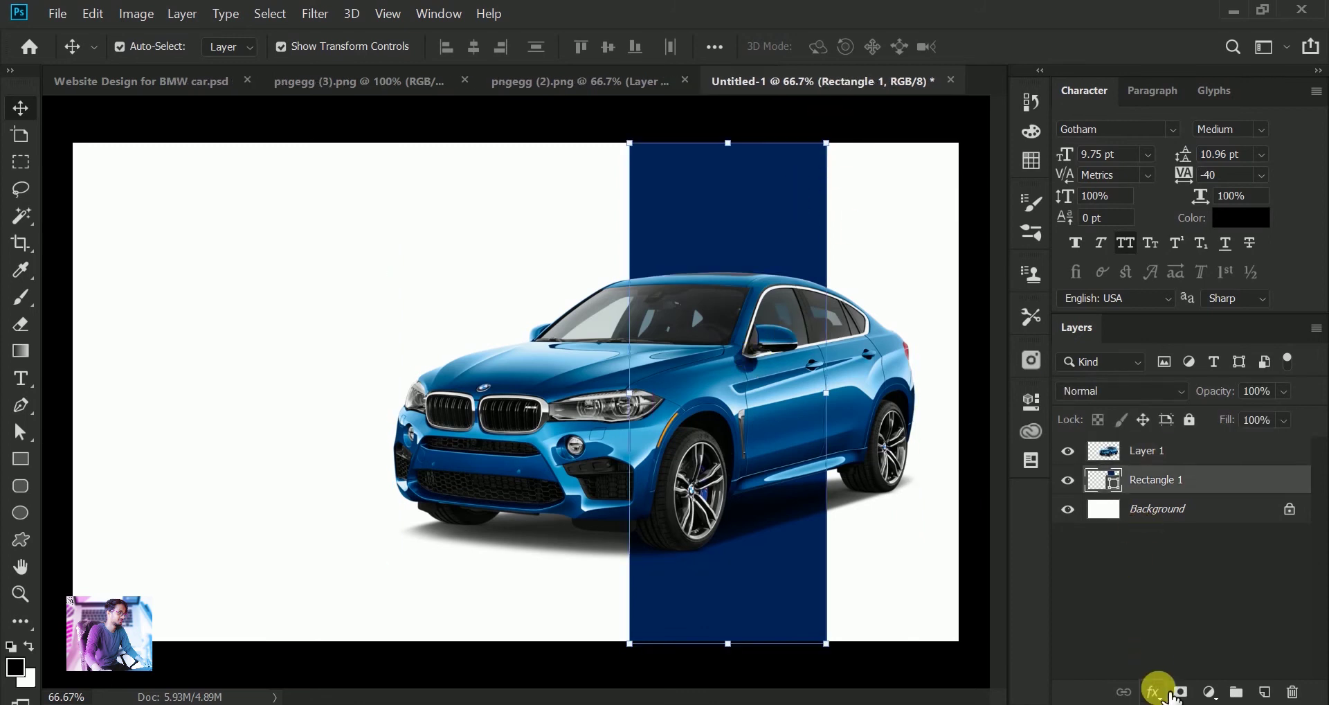
# Add a radial, reversed Gradient Overlay effect to Rectangle 1
pyautogui.click(1152, 692)
pyautogui.click(1188, 623)
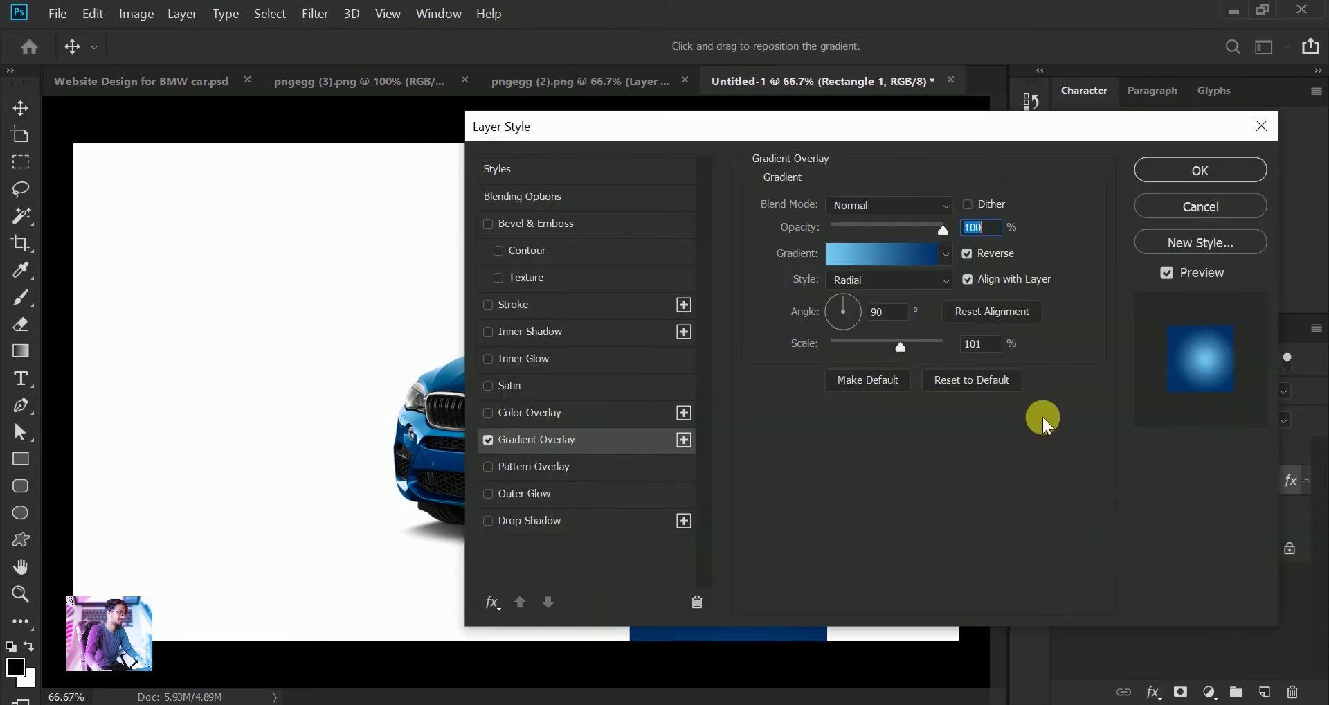
pyautogui.moveTo(698, 138); pyautogui.dragTo(1118, 70)
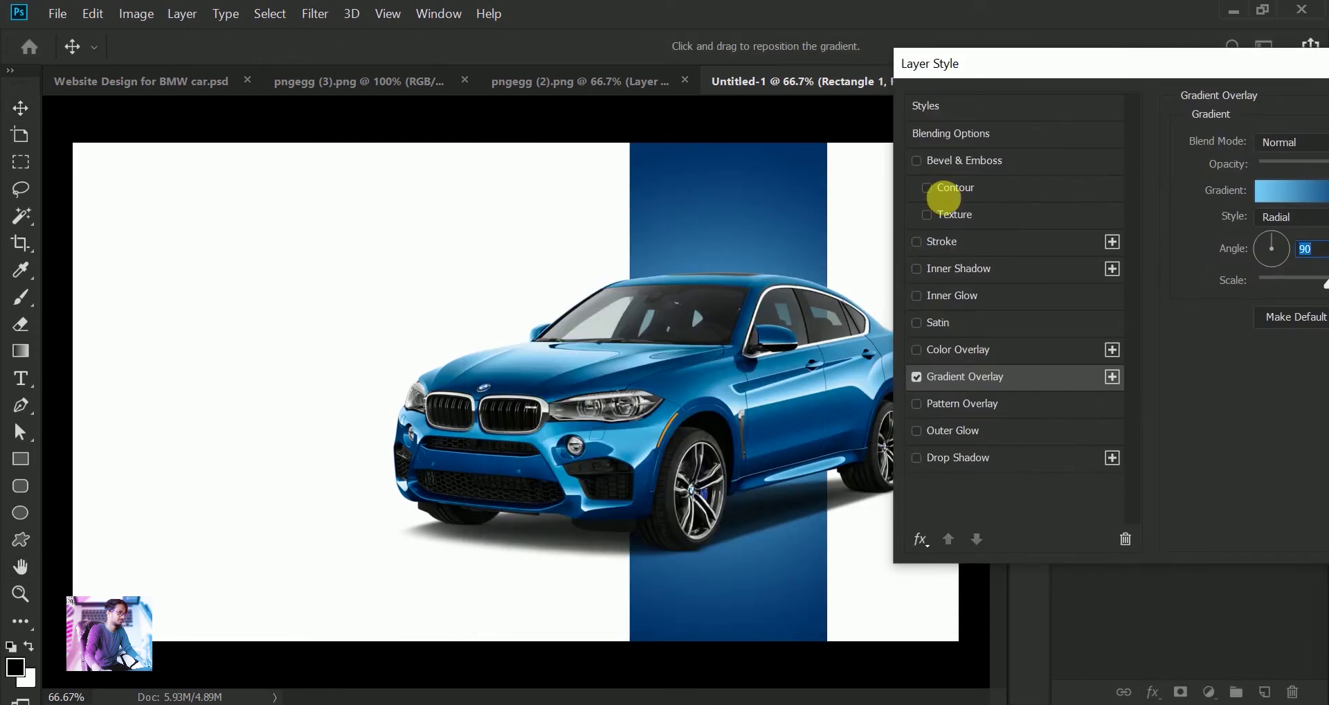
pyautogui.moveTo(948, 64); pyautogui.dragTo(746, 51)
# Set the gradient stops to navy 003269 and light blue 73caf3, then apply the overlay
pyautogui.click(1107, 177)
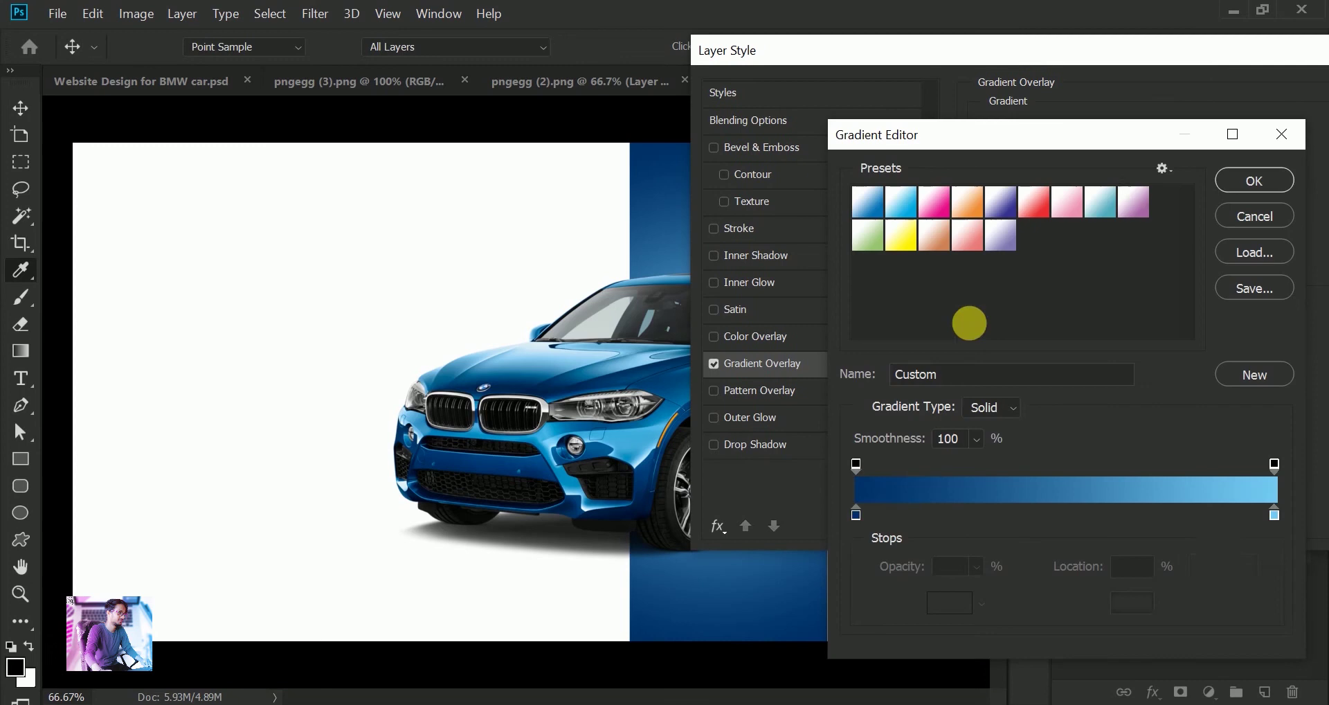
pyautogui.click(856, 516)
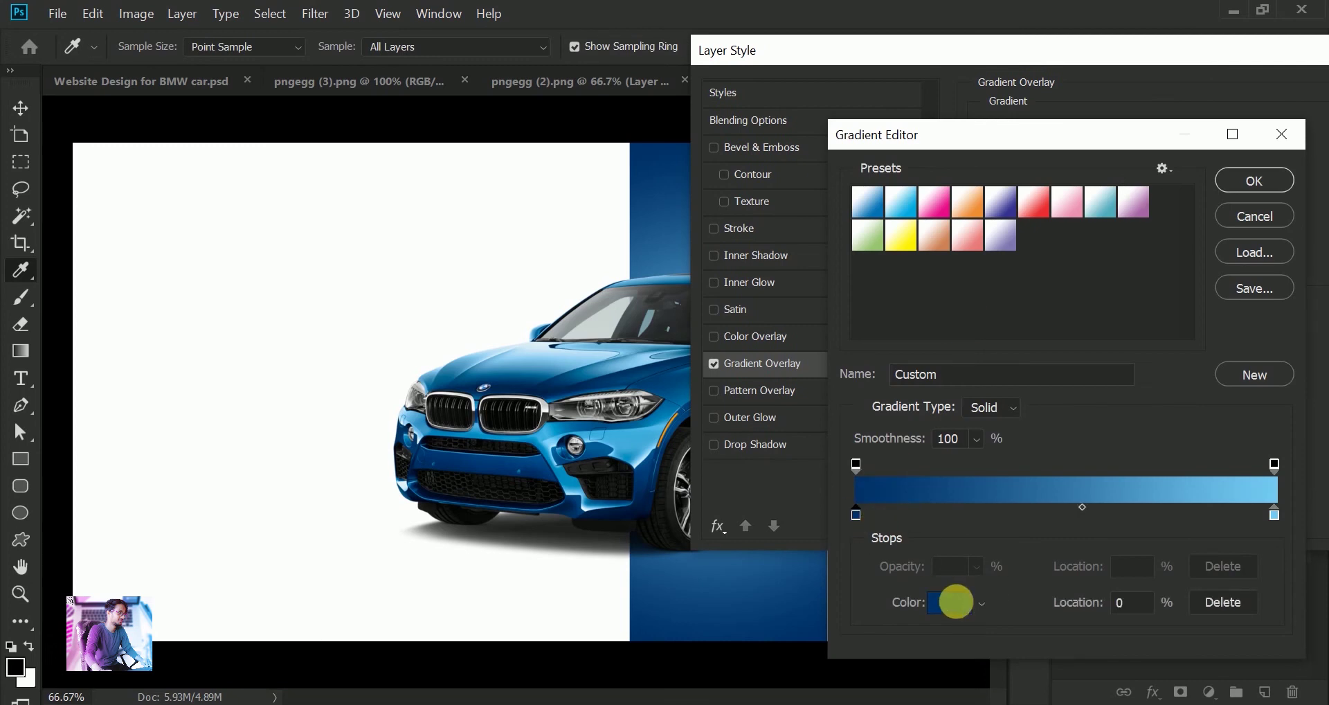
pyautogui.click(957, 602)
pyautogui.moveTo(1185, 528); pyautogui.dragTo(1128, 549)
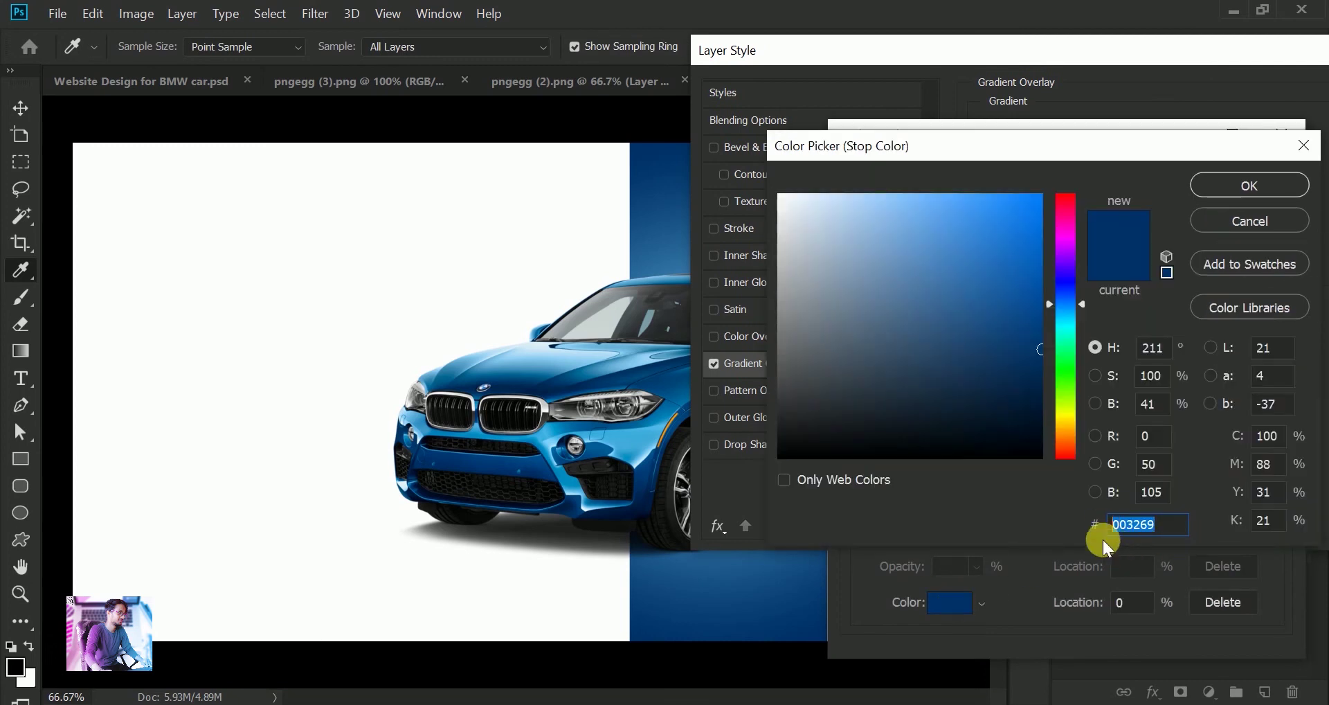
pyautogui.click(1211, 186)
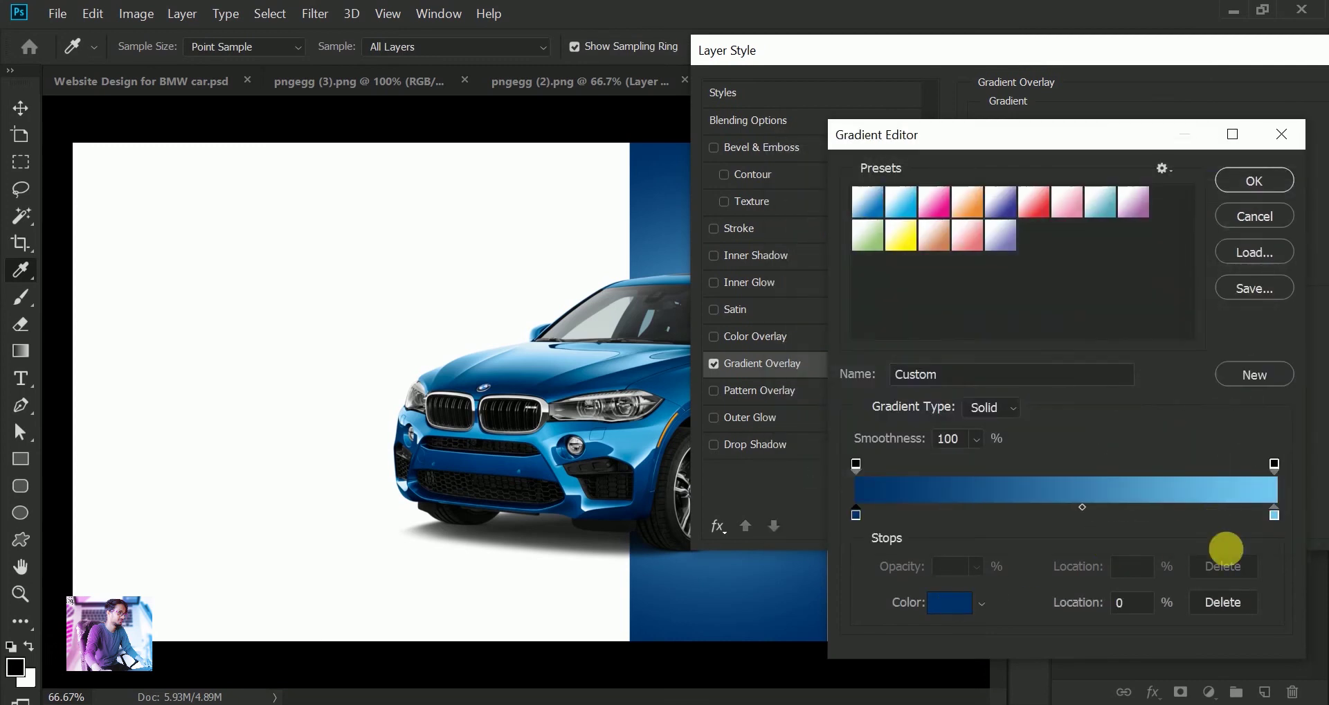
pyautogui.click(1276, 517)
pyautogui.click(950, 602)
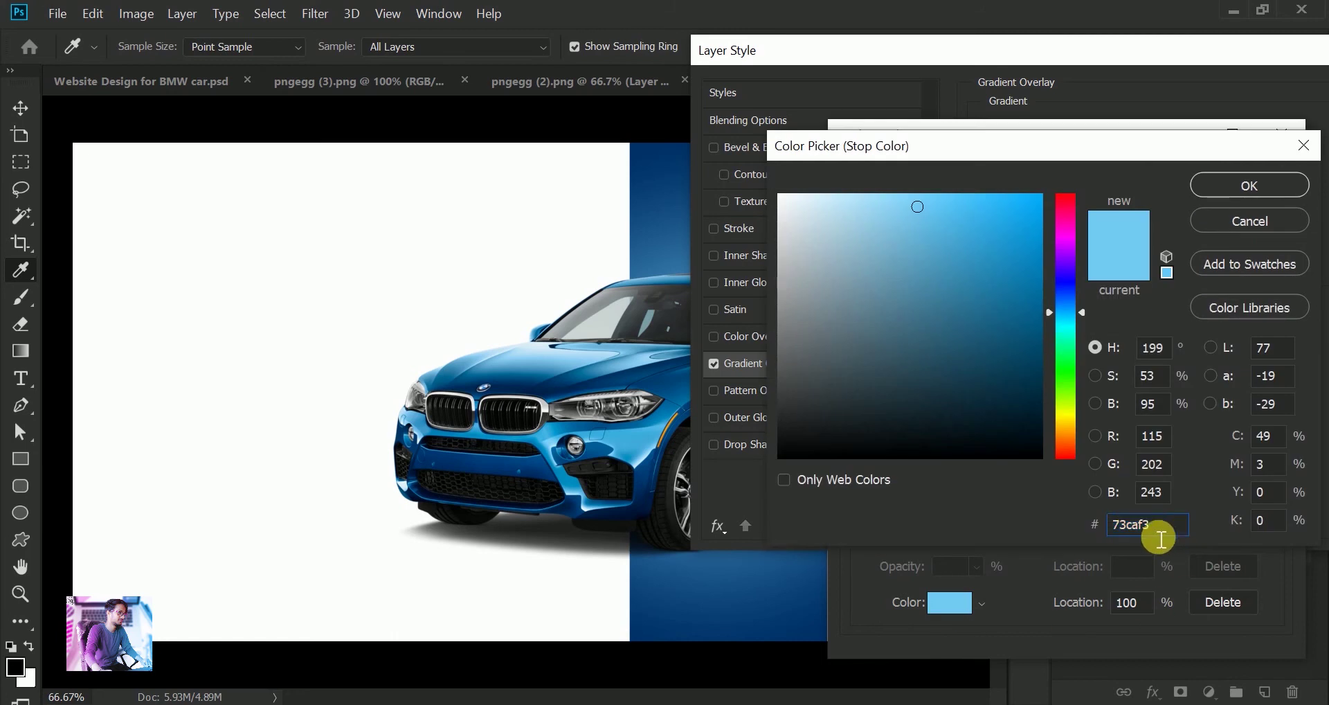
pyautogui.click(1216, 188)
pyautogui.click(1223, 183)
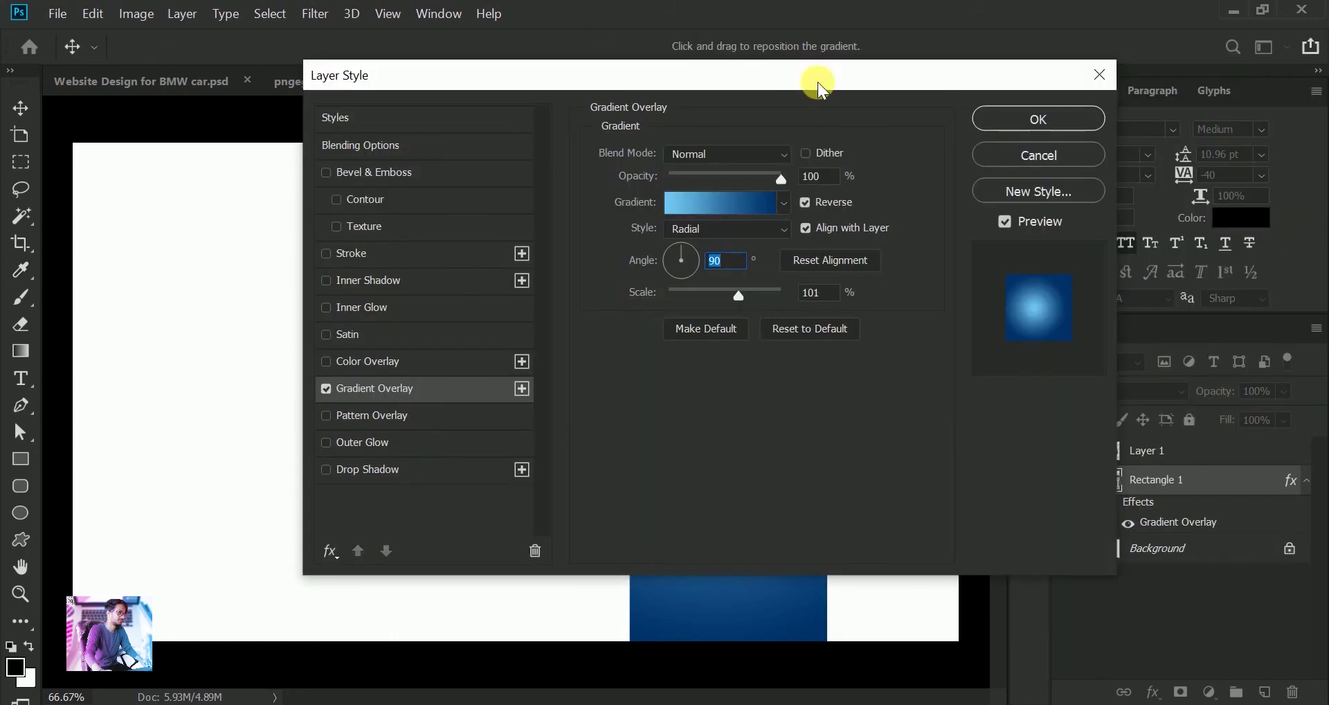
pyautogui.click(1009, 123)
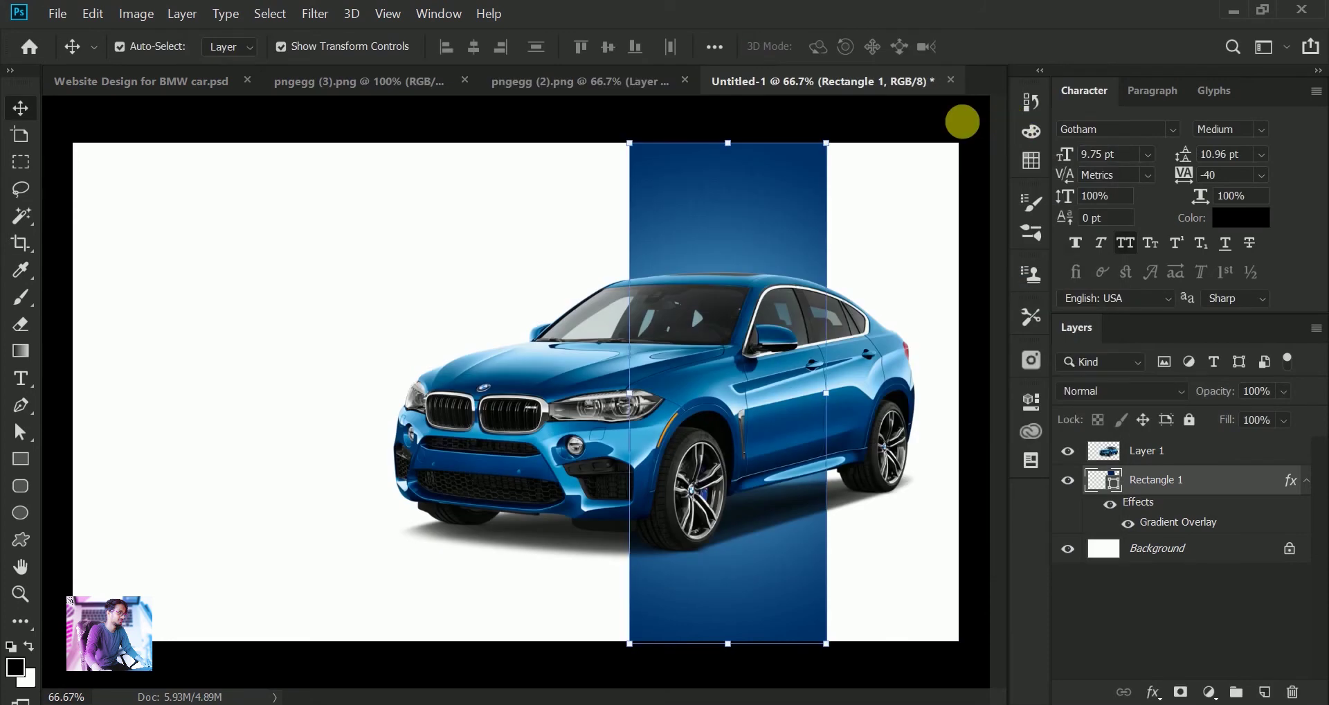
# Add a Levels adjustment layer clipped to the car's Layer 1
pyautogui.click(931, 126)
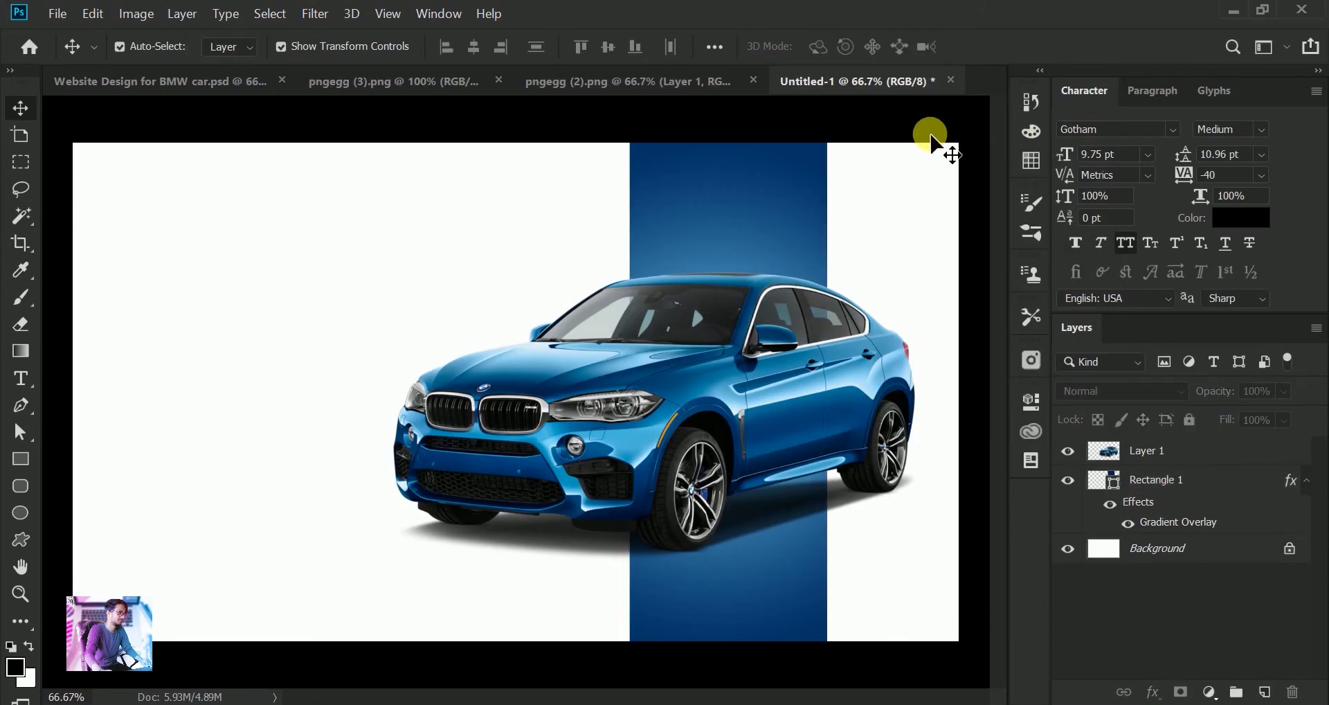
pyautogui.click(816, 392)
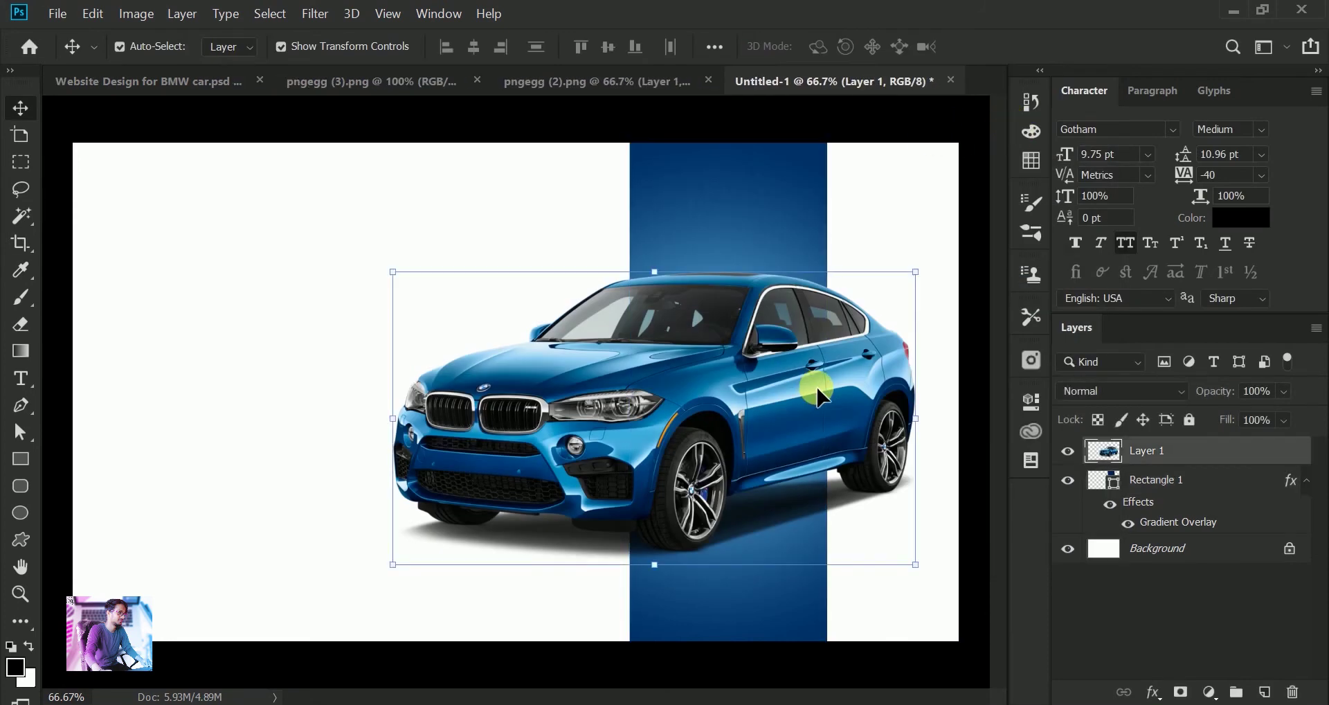
pyautogui.click(1152, 692)
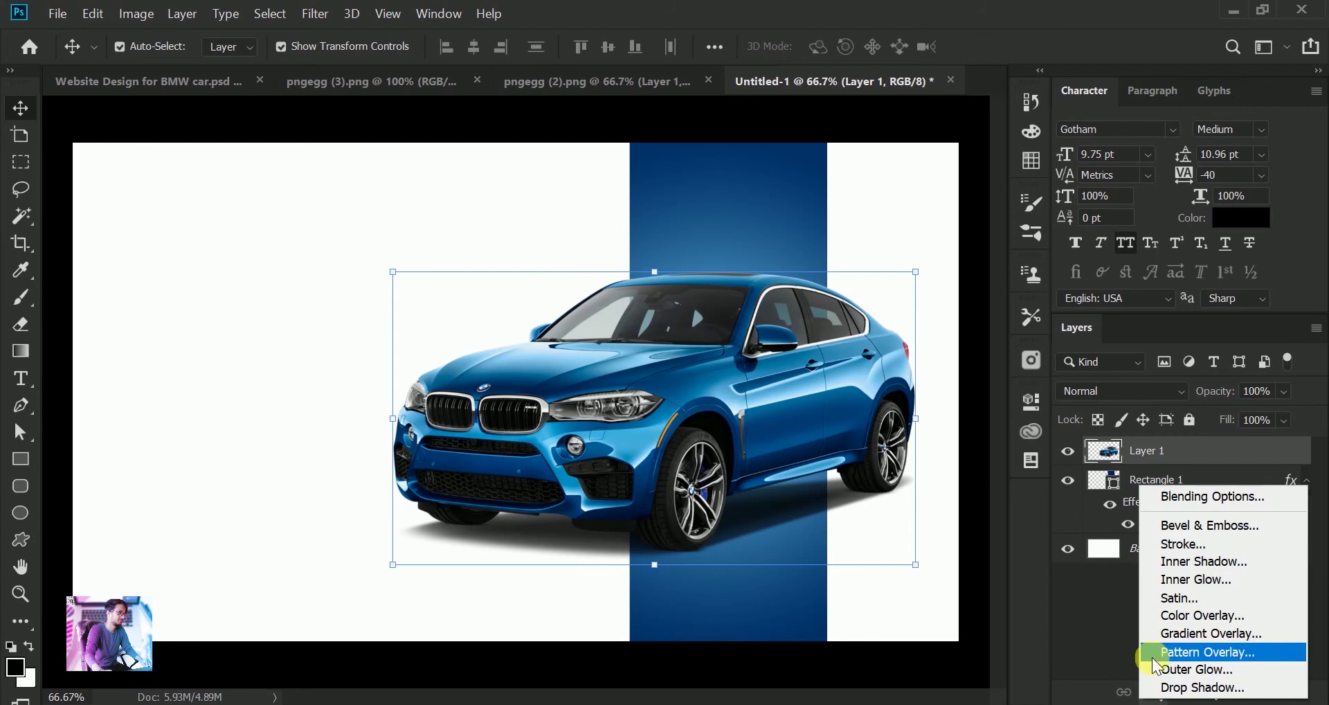
pyautogui.click(1183, 503)
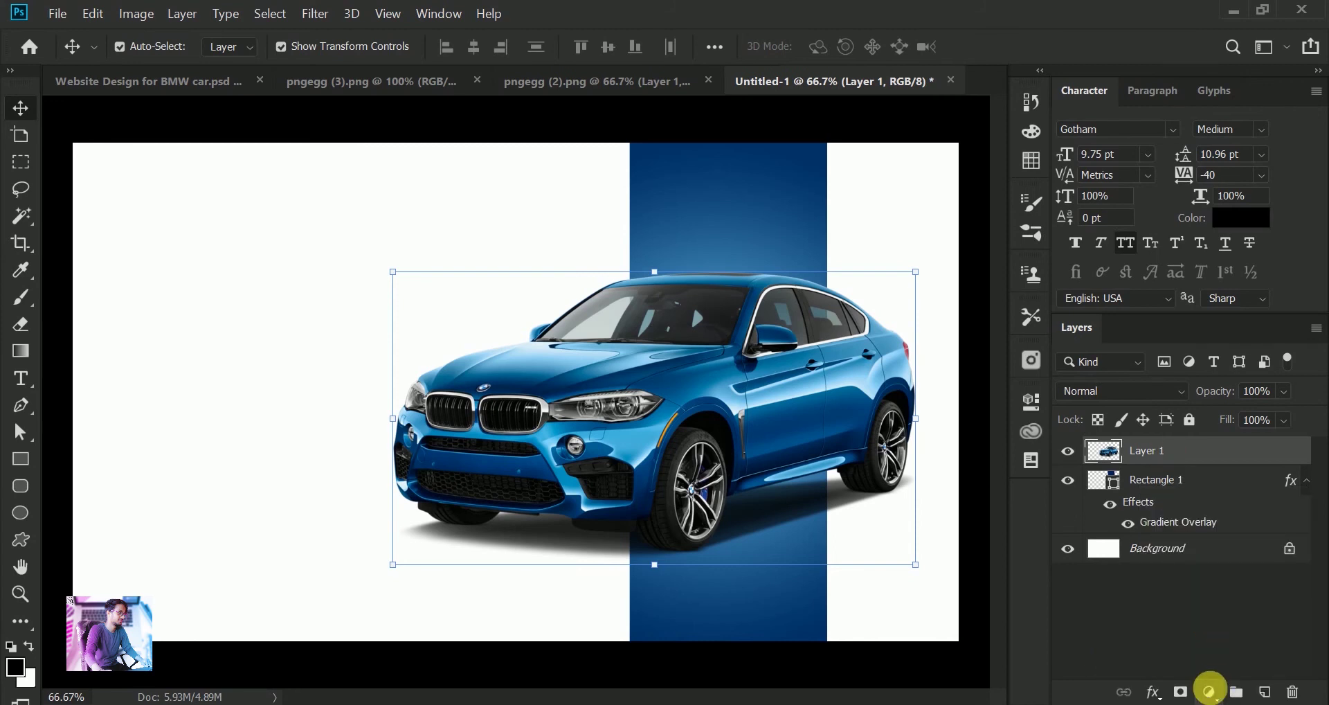
pyautogui.click(1209, 693)
pyautogui.click(1210, 401)
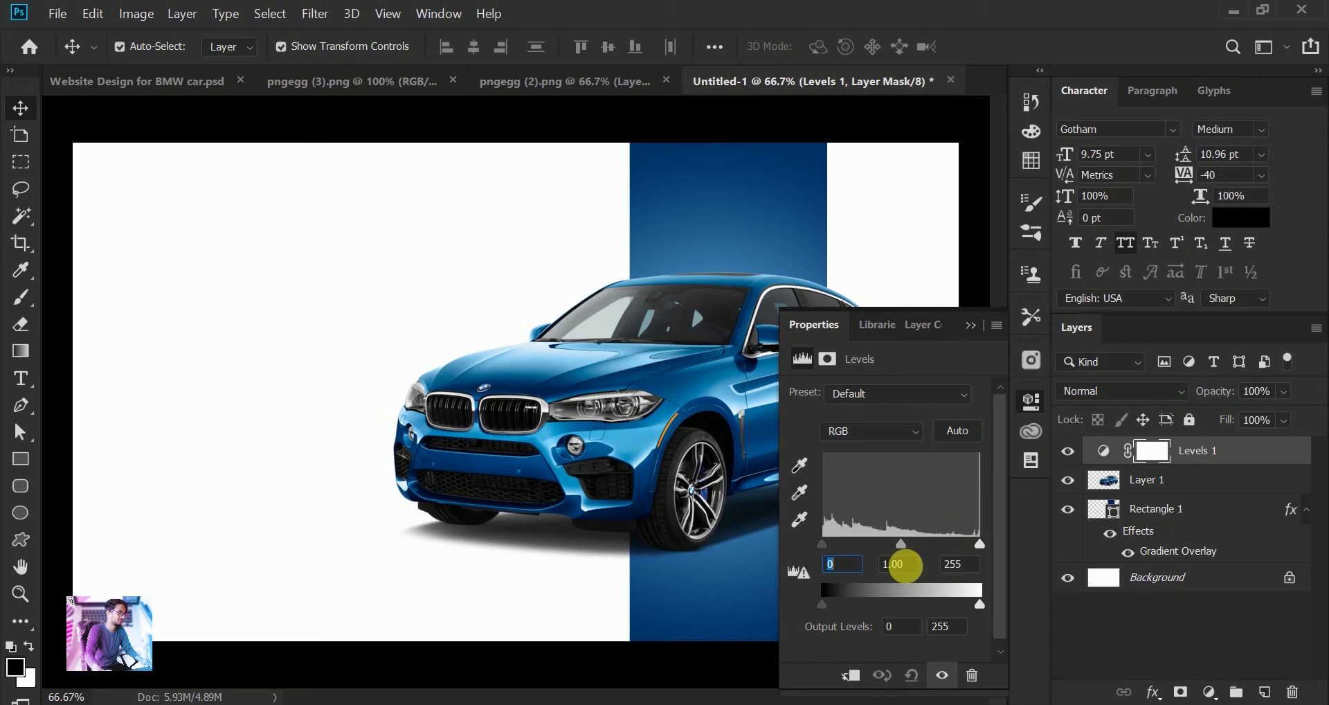
pyautogui.click(853, 677)
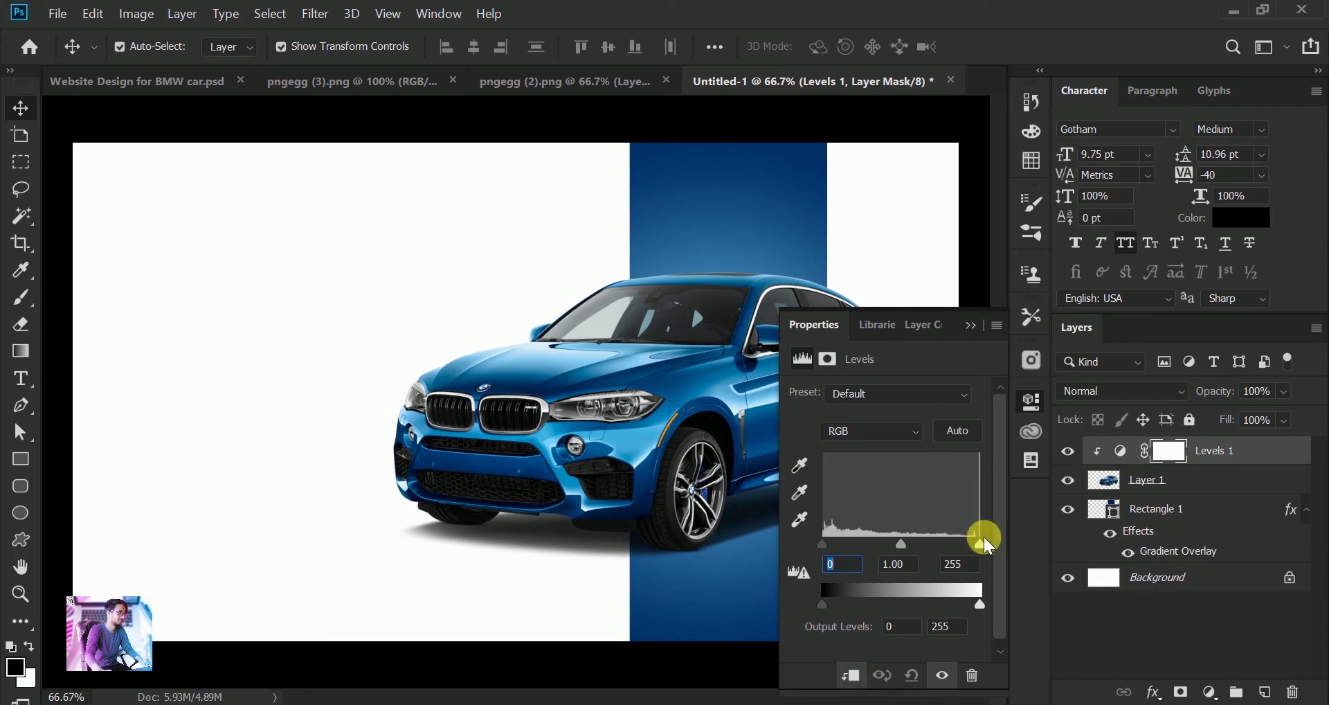
# Set the Levels white input to 226 and midtones to 0.94
pyautogui.moveTo(980, 544)
pyautogui.mouseDown()
pyautogui.moveTo(901, 551)
pyautogui.moveTo(966, 547)
pyautogui.mouseUp()
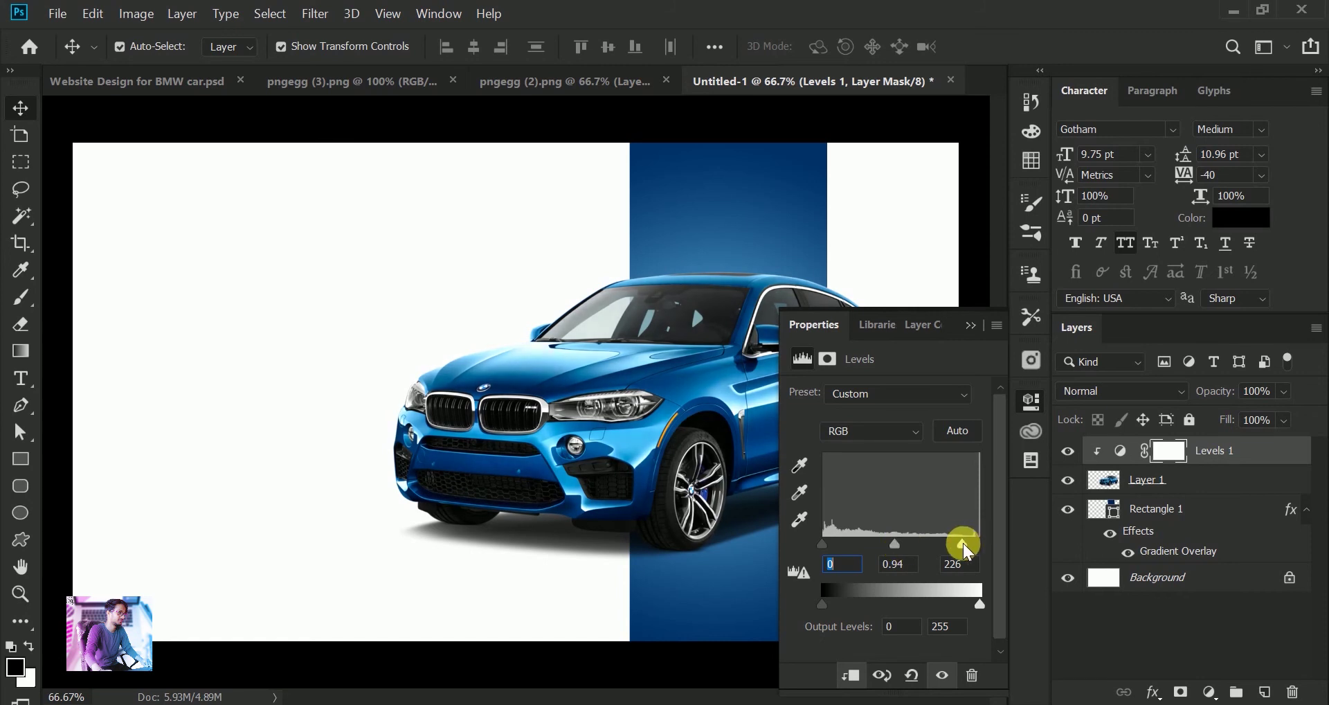
pyautogui.click(830, 546)
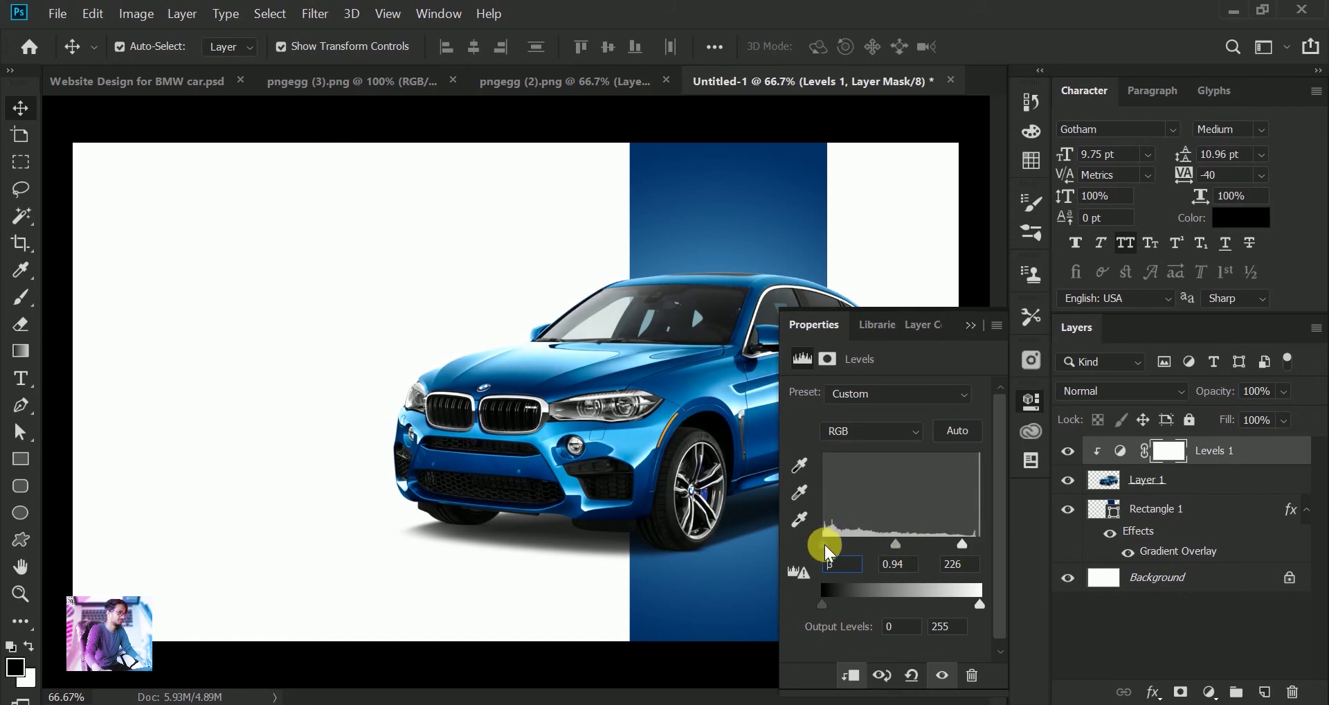
pyautogui.click(970, 325)
pyautogui.click(981, 286)
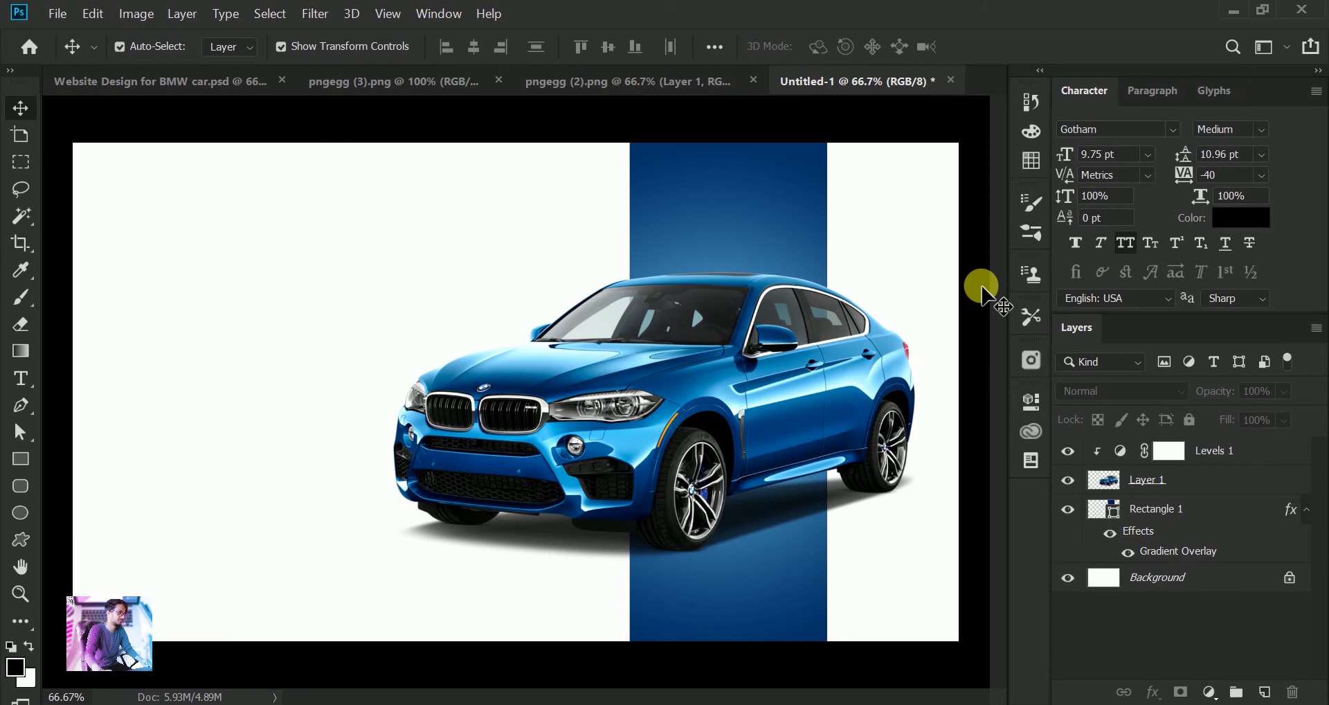
# Type a NEED A CAR headline in Gotham Medium 30 pt left of the car
pyautogui.click(19, 380)
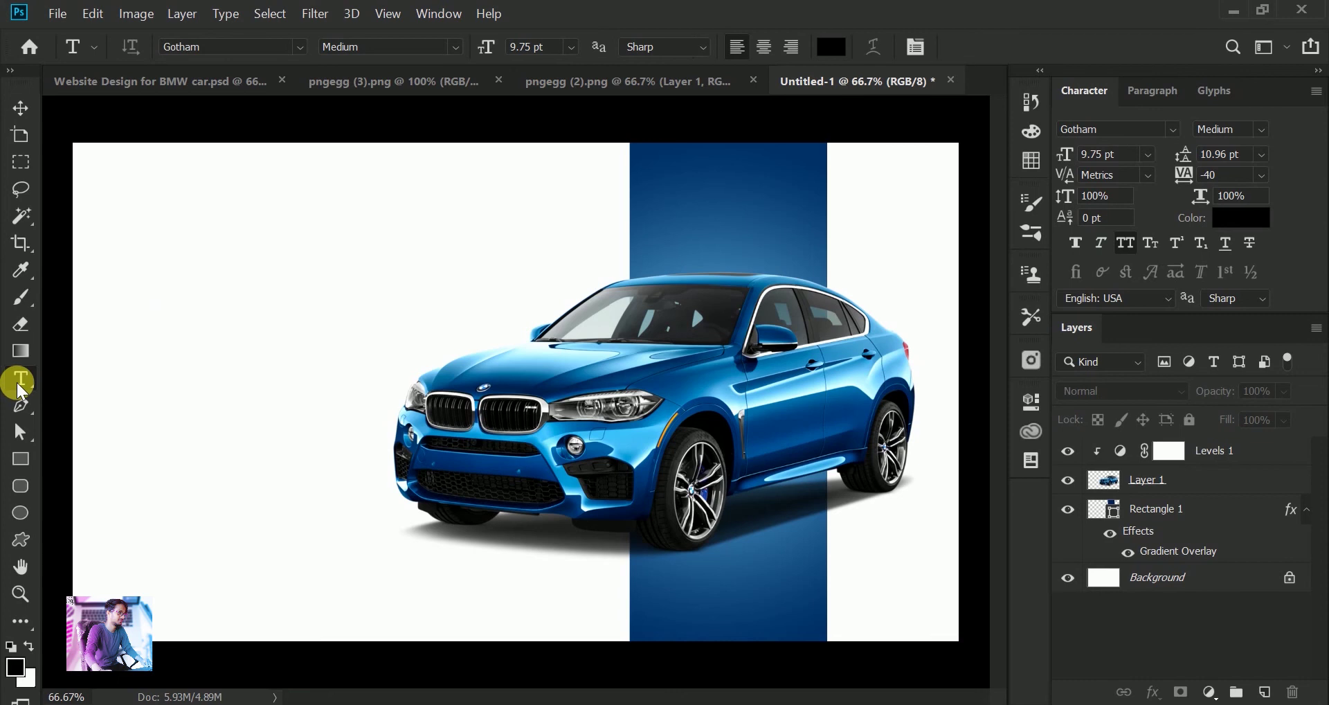
pyautogui.click(222, 48)
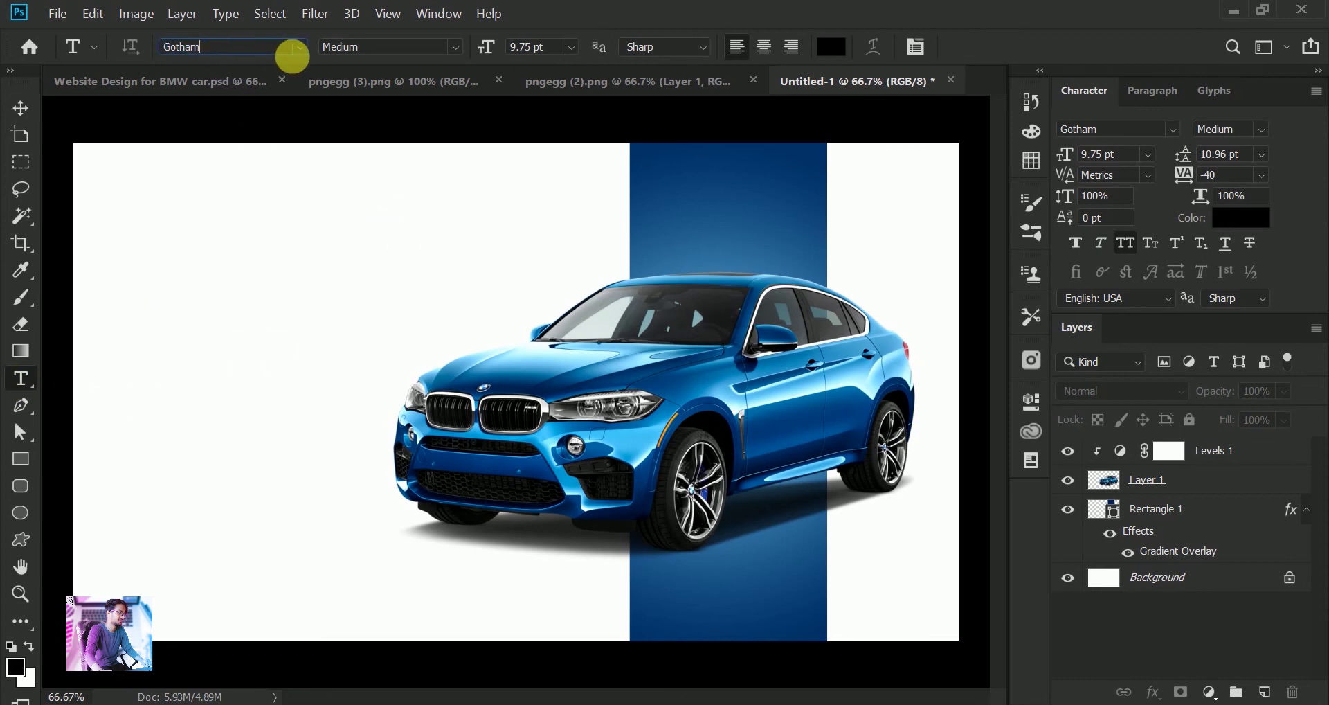
pyautogui.click(562, 47)
pyautogui.write('30')
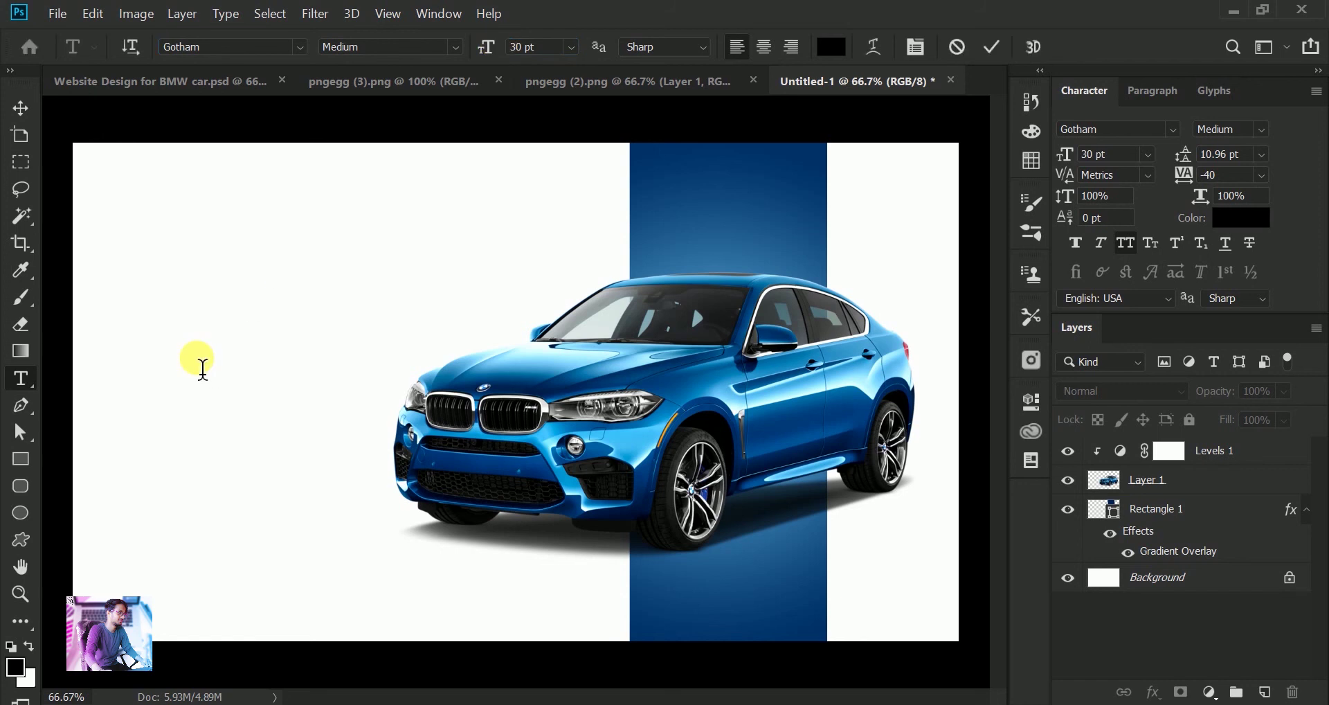
pyautogui.click(203, 367)
pyautogui.write('NEED A CAR')
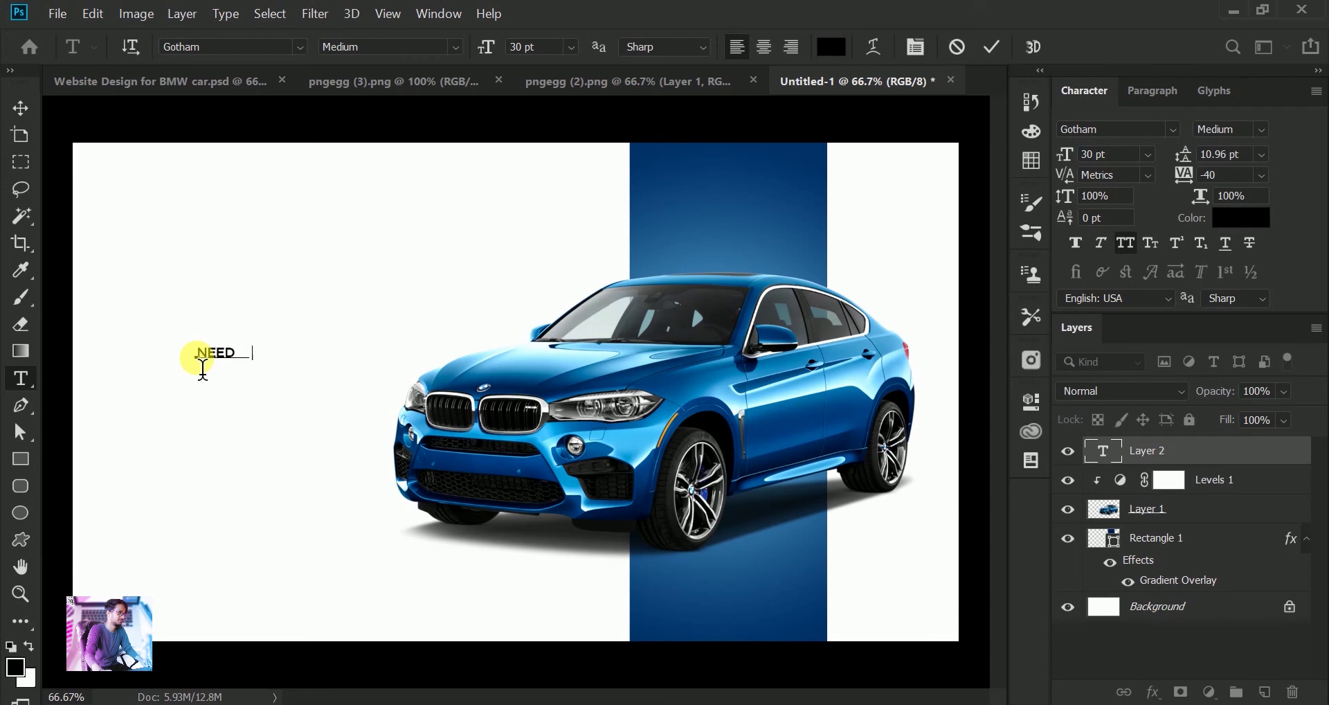
pyautogui.click(20, 107)
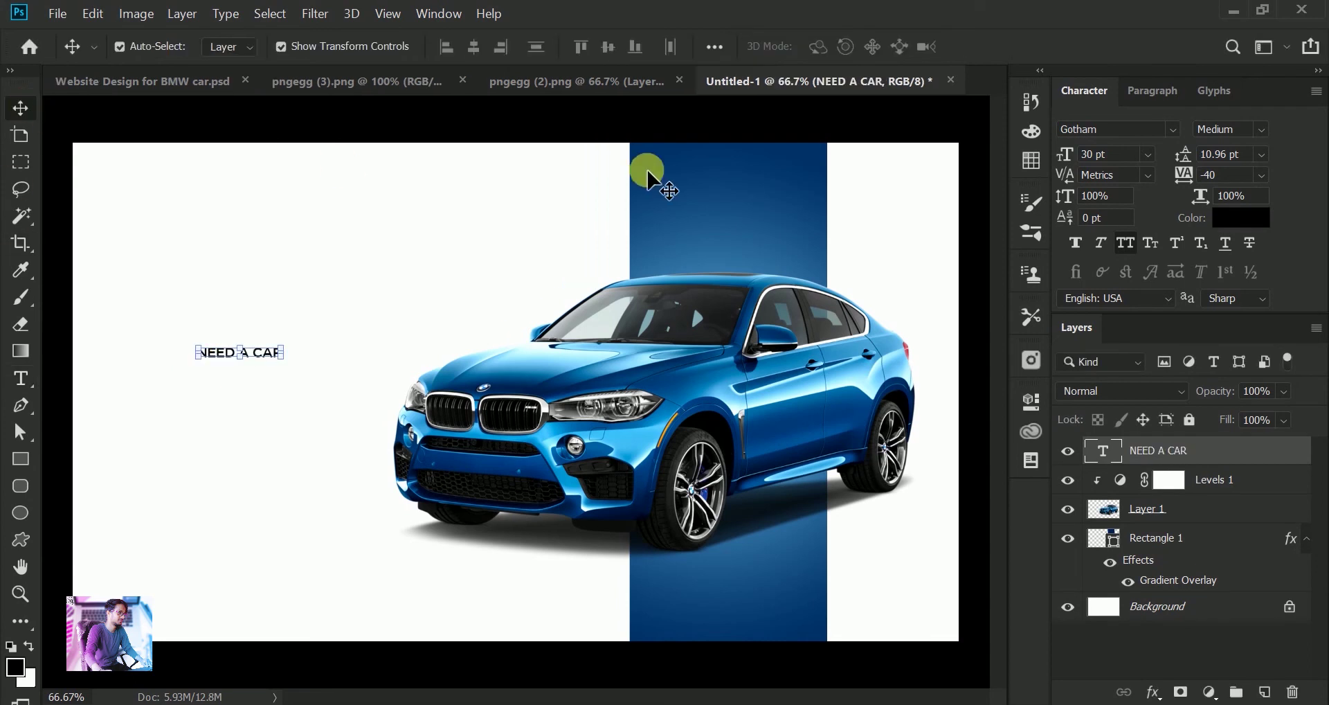
# Move the headline up slightly and scale it up to about 330%
pyautogui.click(378, 280)
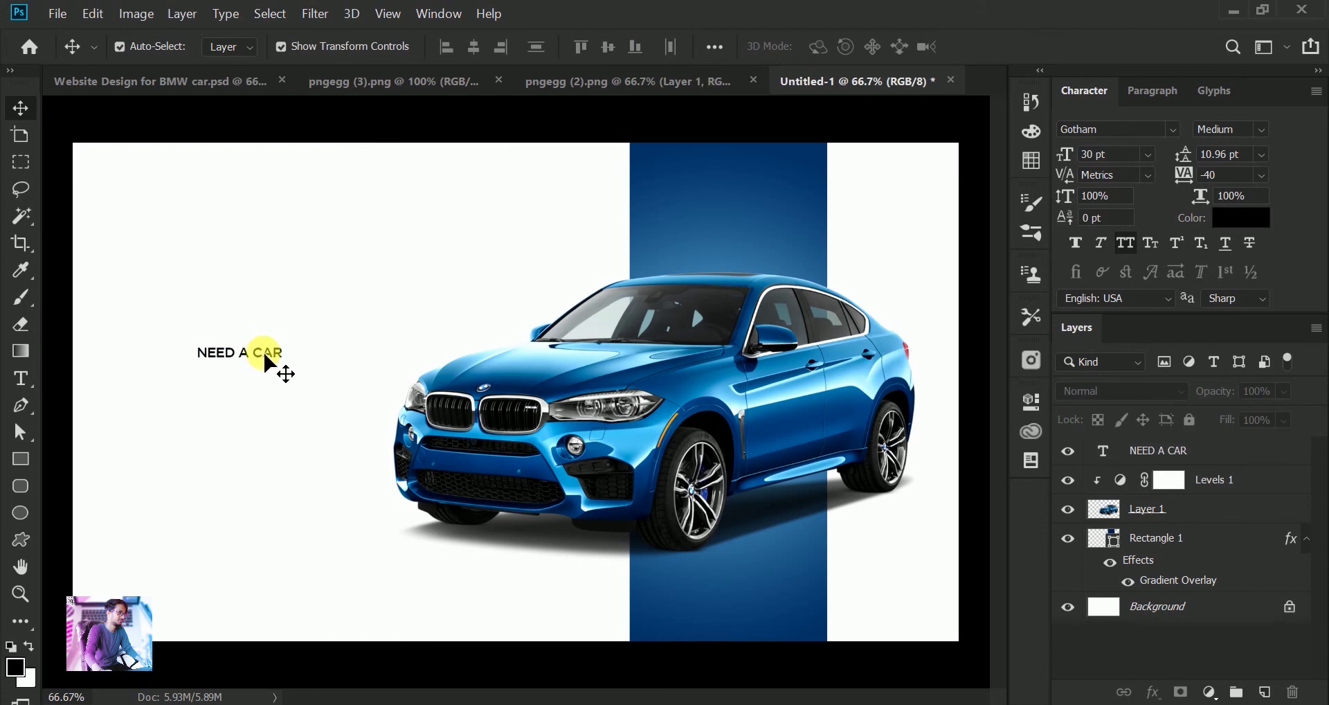
pyautogui.moveTo(266, 361); pyautogui.dragTo(274, 339)
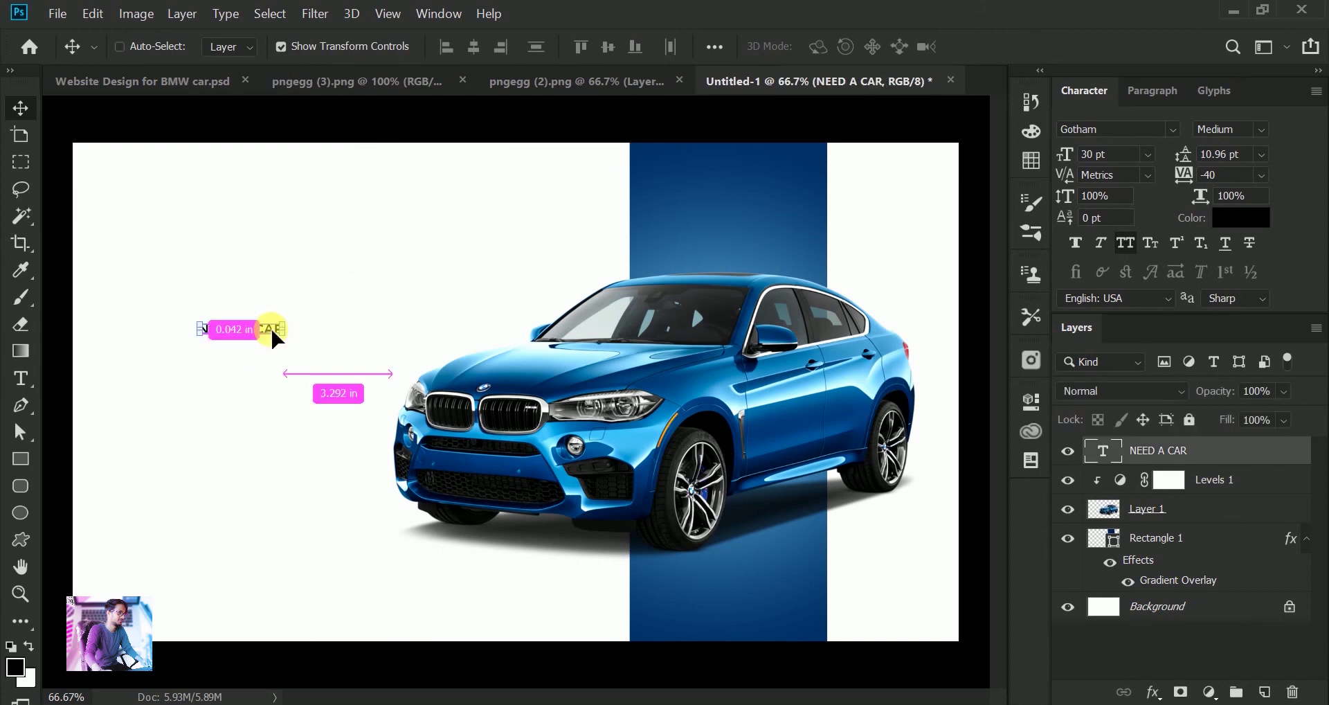
pyautogui.hotkey('ctrl', 't')
pyautogui.moveTo(286, 323)
pyautogui.mouseDown()
pyautogui.moveTo(361, 275)
pyautogui.moveTo(461, 256)
pyautogui.mouseUp()
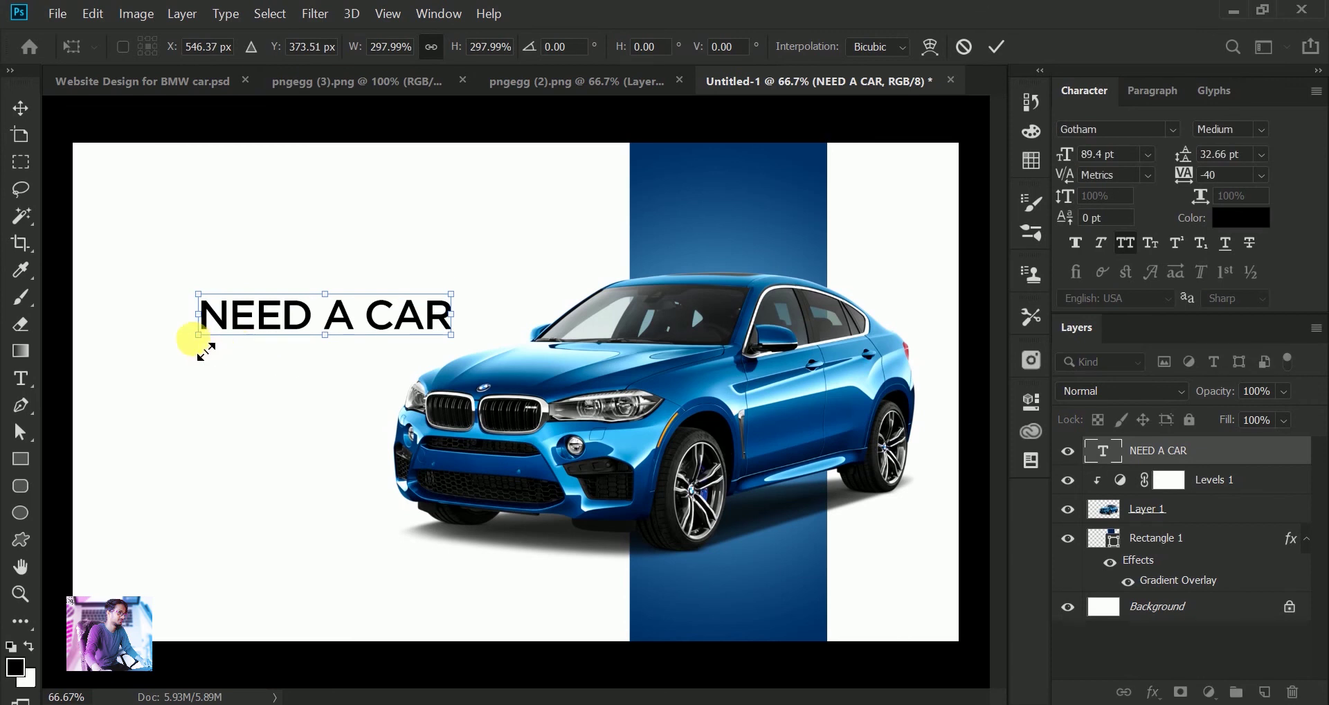
pyautogui.moveTo(198, 335)
pyautogui.mouseDown()
pyautogui.moveTo(164, 369)
pyautogui.moveTo(207, 338)
pyautogui.moveTo(194, 348)
pyautogui.mouseUp()
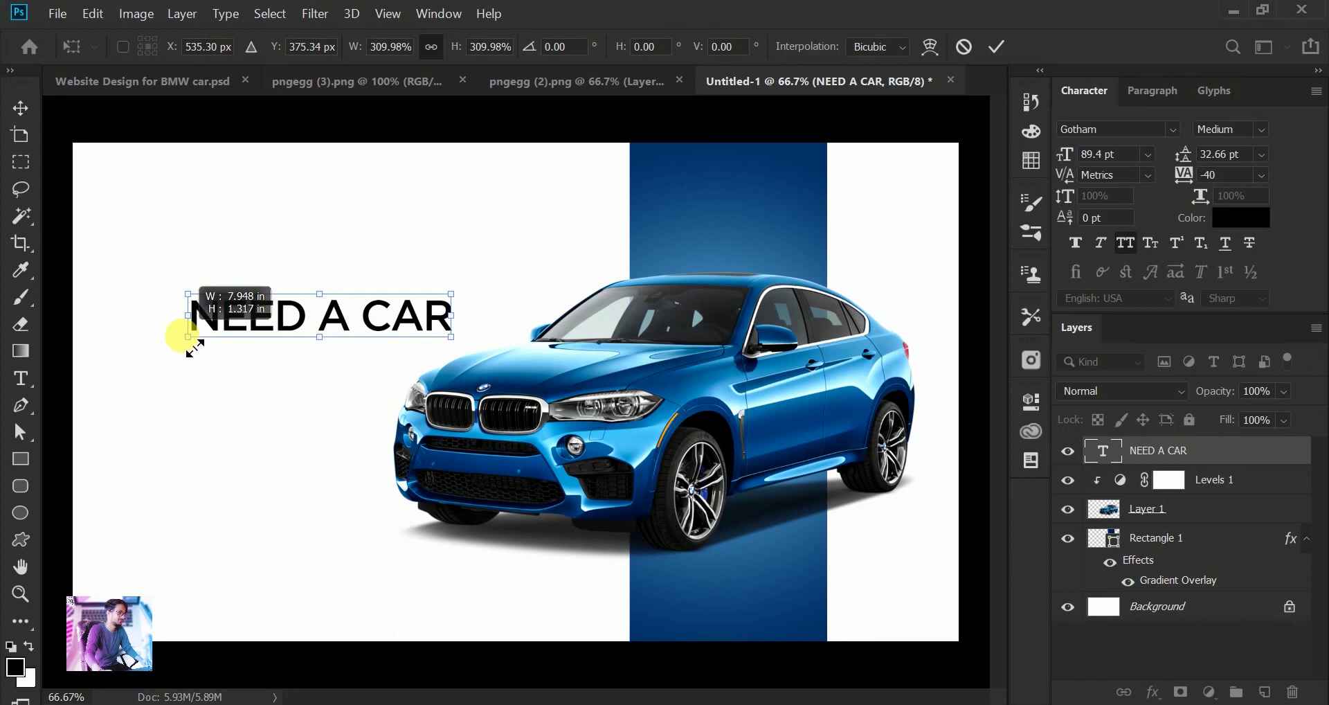
pyautogui.click(997, 47)
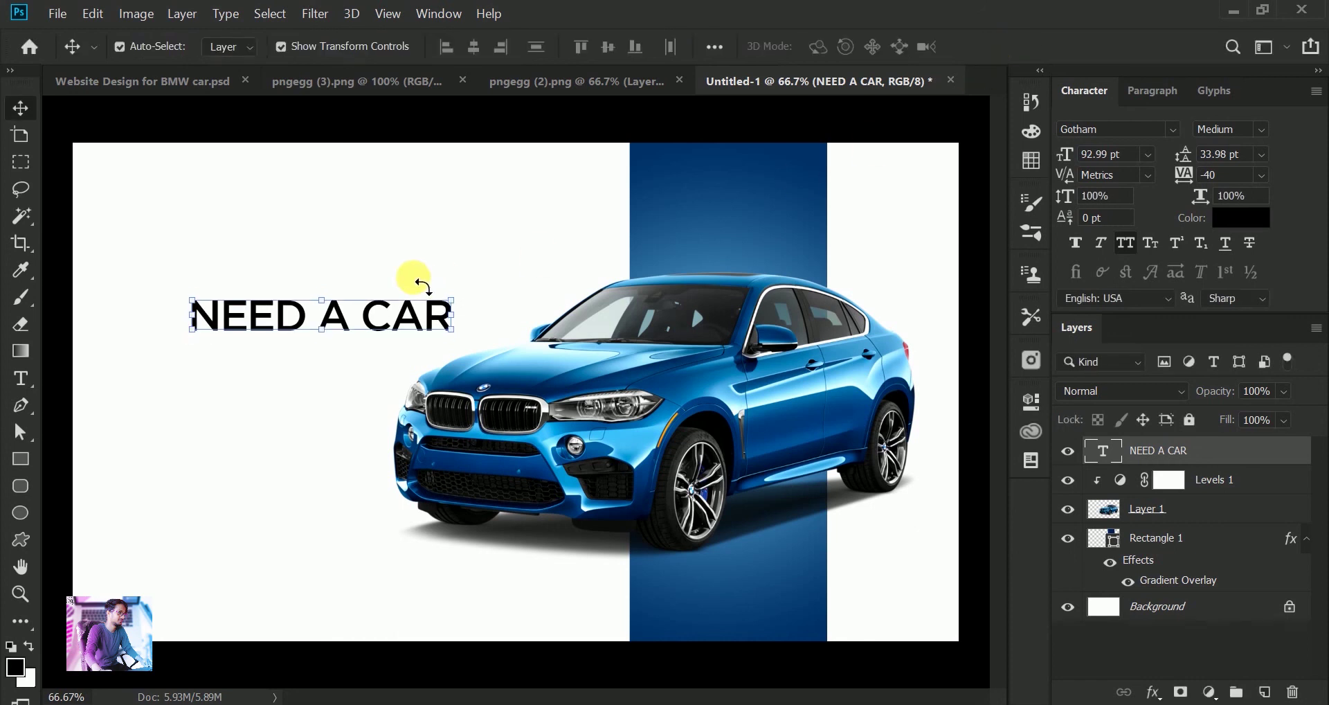
# Align the headline with the car's roof and trim its size to 26.77 pt
pyautogui.moveTo(422, 284)
pyautogui.mouseDown()
pyautogui.moveTo(409, 128)
pyautogui.moveTo(391, 316)
pyautogui.moveTo(349, 290)
pyautogui.mouseUp()
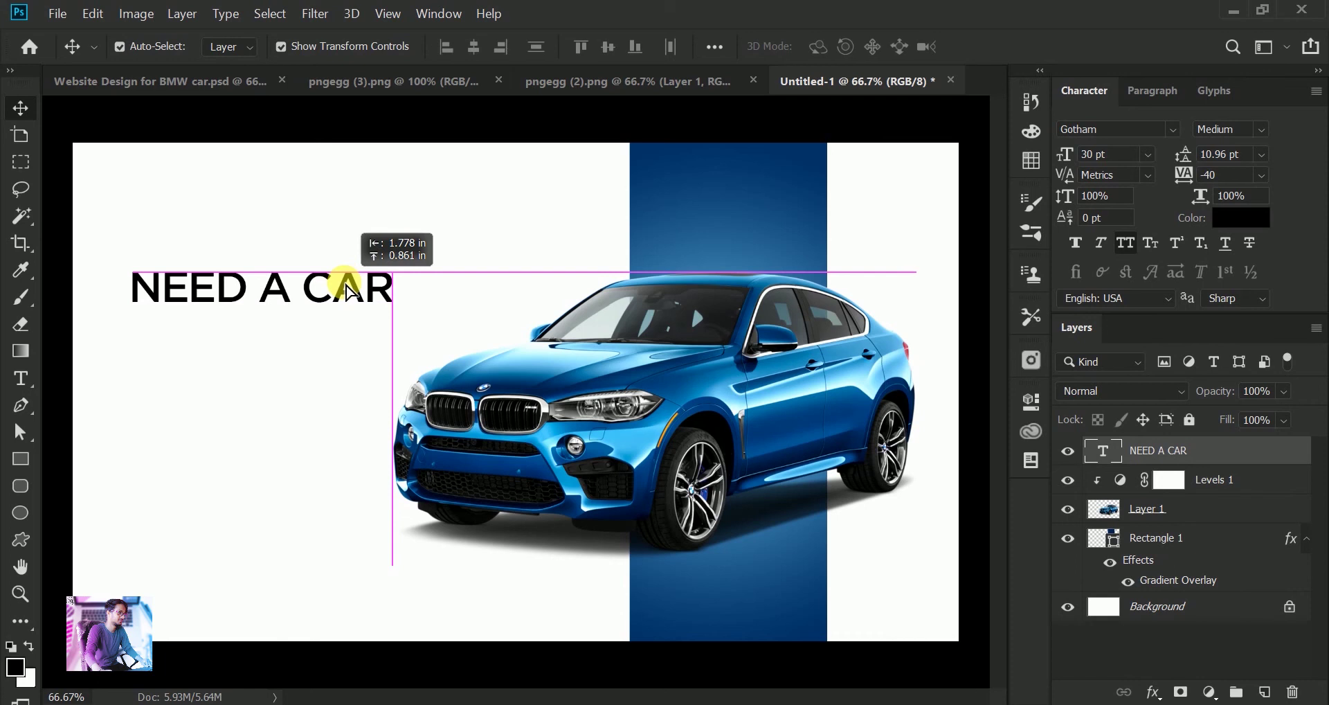
pyautogui.moveTo(349, 291); pyautogui.dragTo(350, 290)
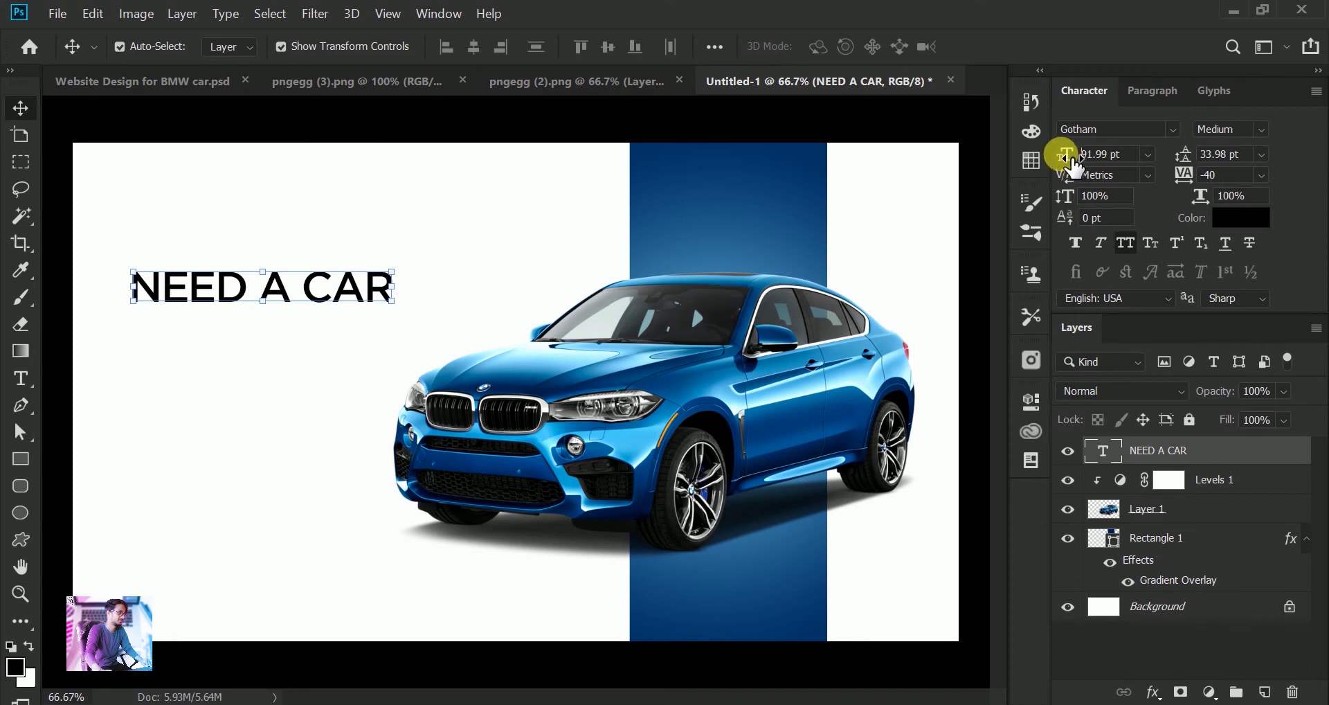
pyautogui.moveTo(1075, 166); pyautogui.dragTo(1068, 169)
pyautogui.click(594, 131)
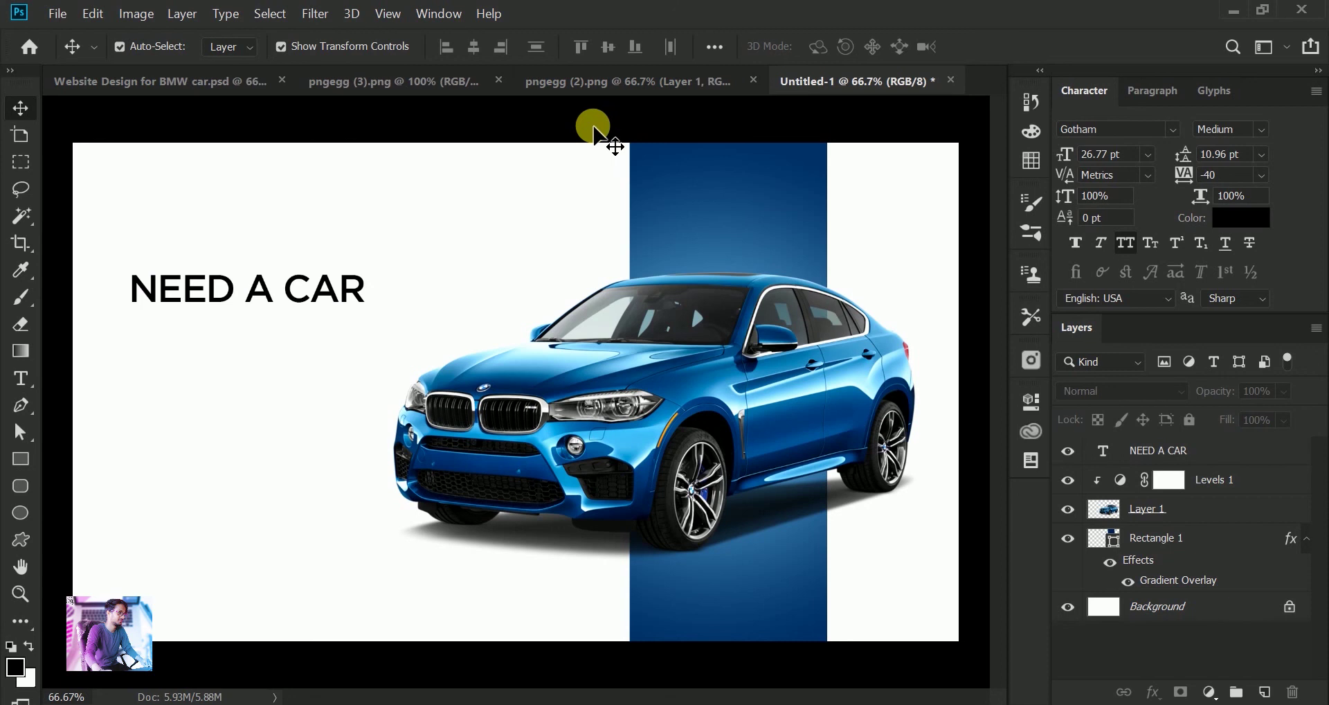
# Paste the BMW slogan paragraph beneath the headline and scale it to about 128%
pyautogui.hotkey('ctrl', 'v')
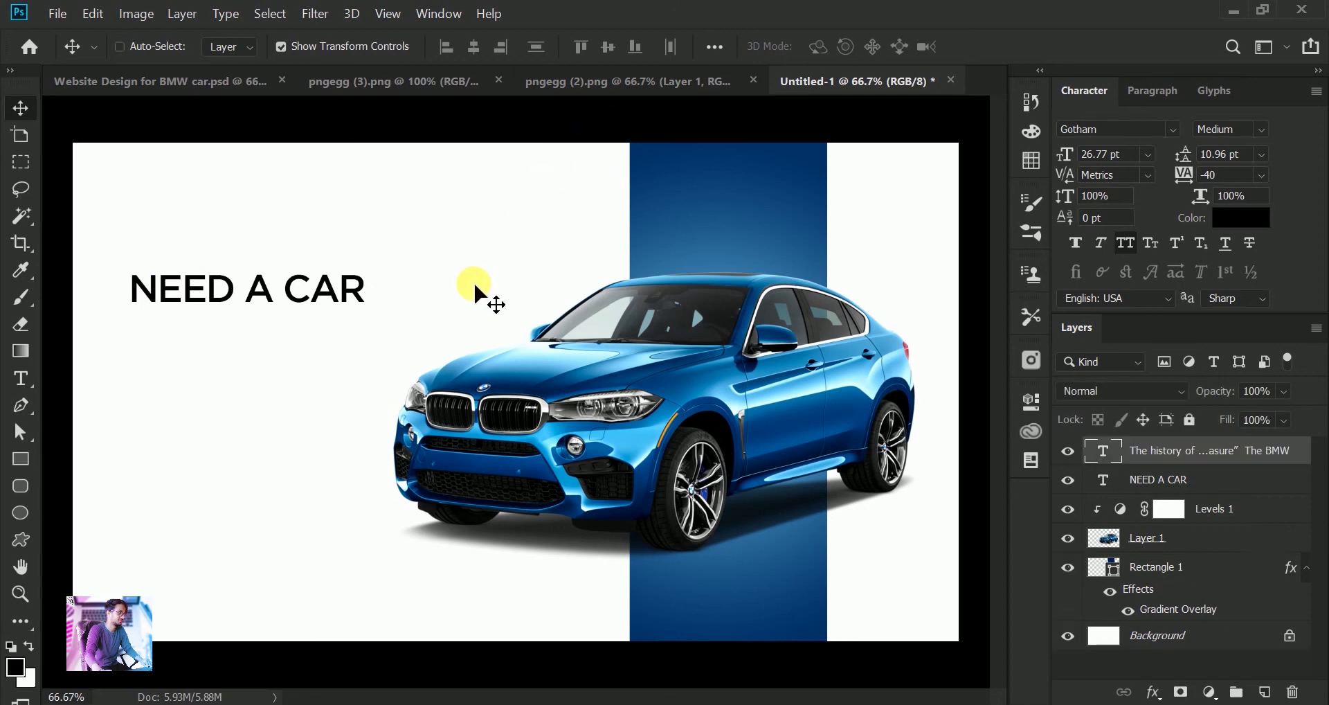
pyautogui.moveTo(510, 380)
pyautogui.mouseDown()
pyautogui.moveTo(311, 378)
pyautogui.moveTo(237, 361)
pyautogui.mouseUp()
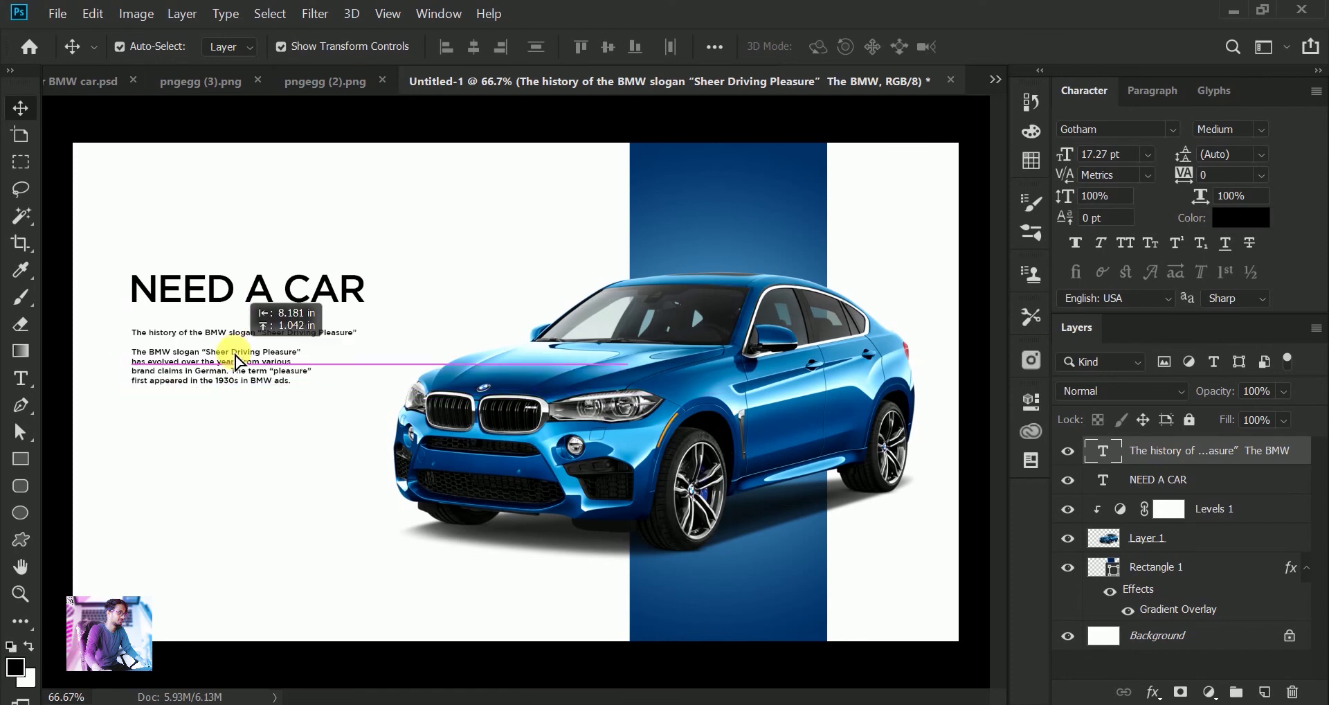
pyautogui.moveTo(237, 360); pyautogui.dragTo(235, 361)
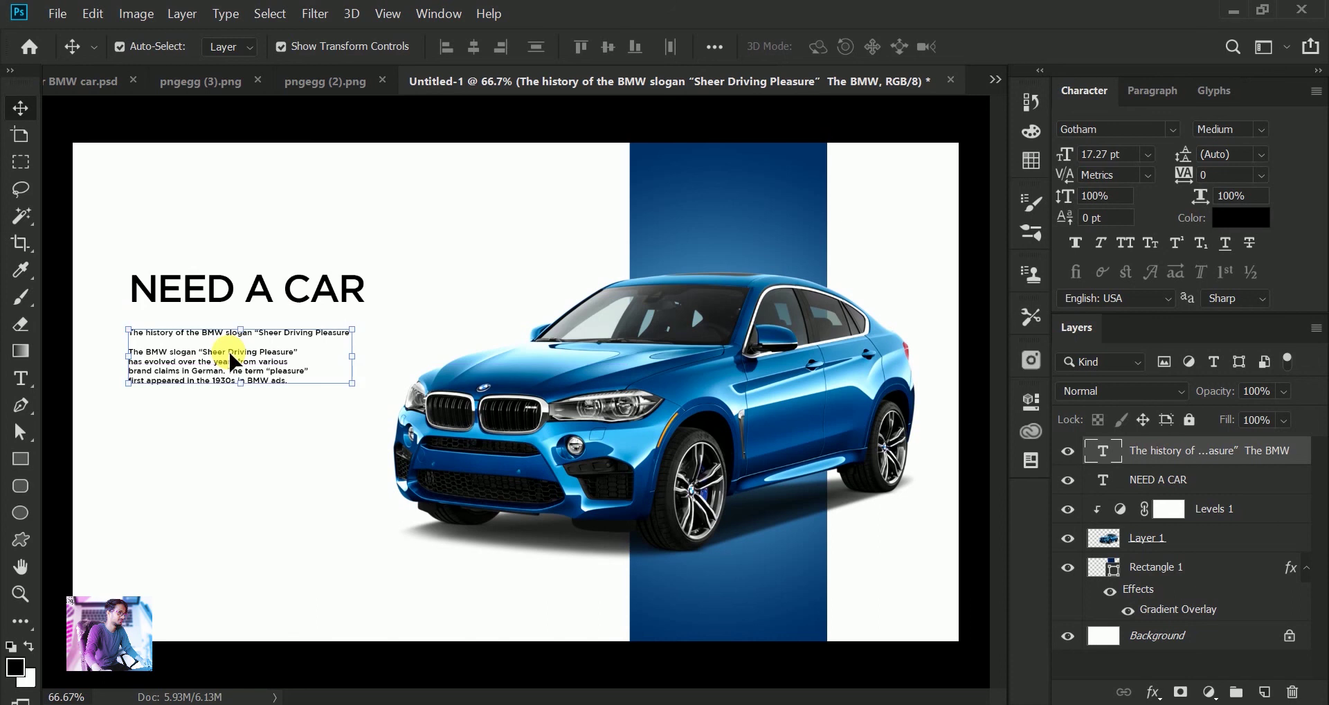
pyautogui.moveTo(351, 385); pyautogui.dragTo(415, 389)
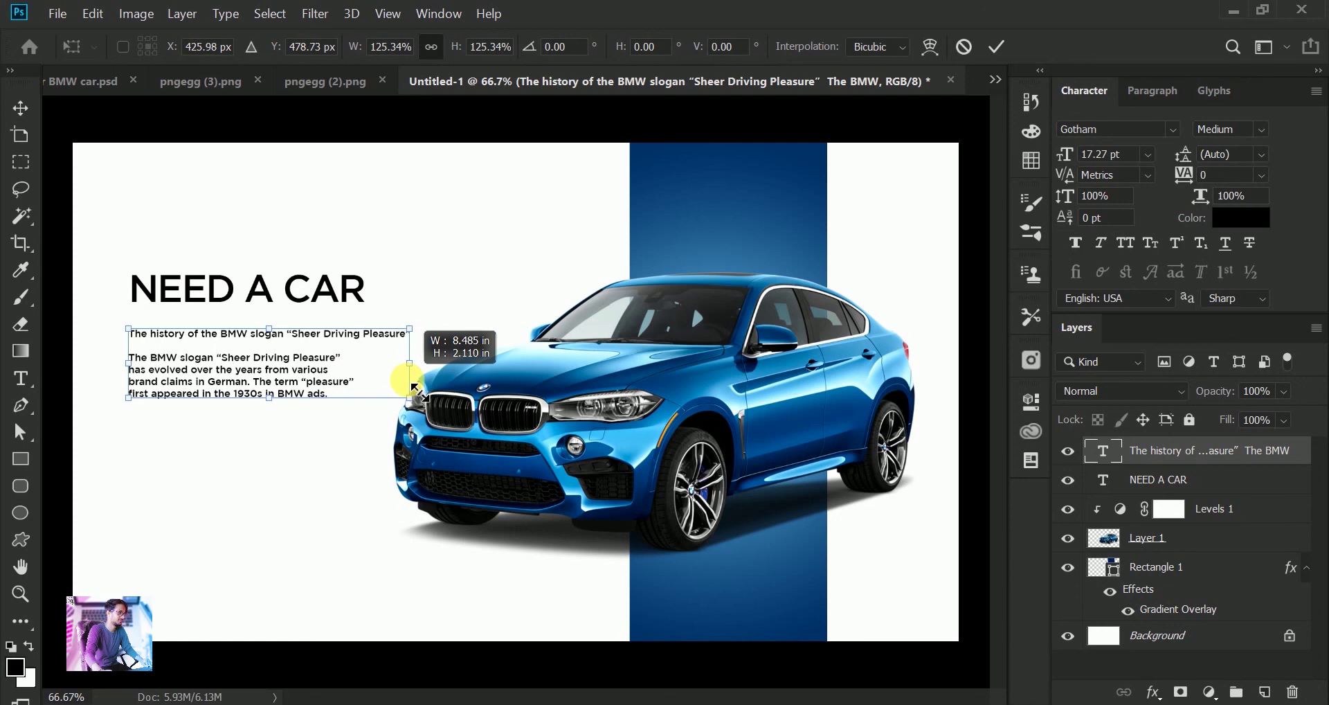
pyautogui.moveTo(415, 389); pyautogui.dragTo(422, 389)
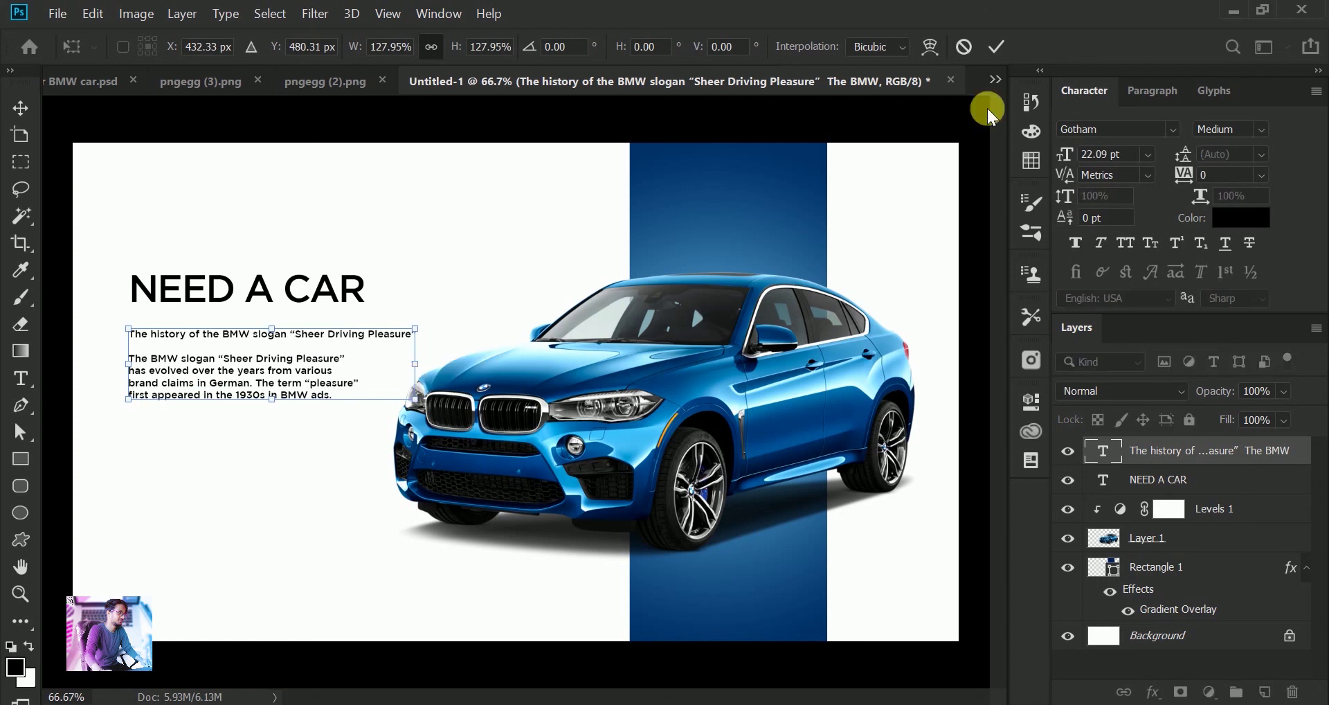
pyautogui.click(1005, 47)
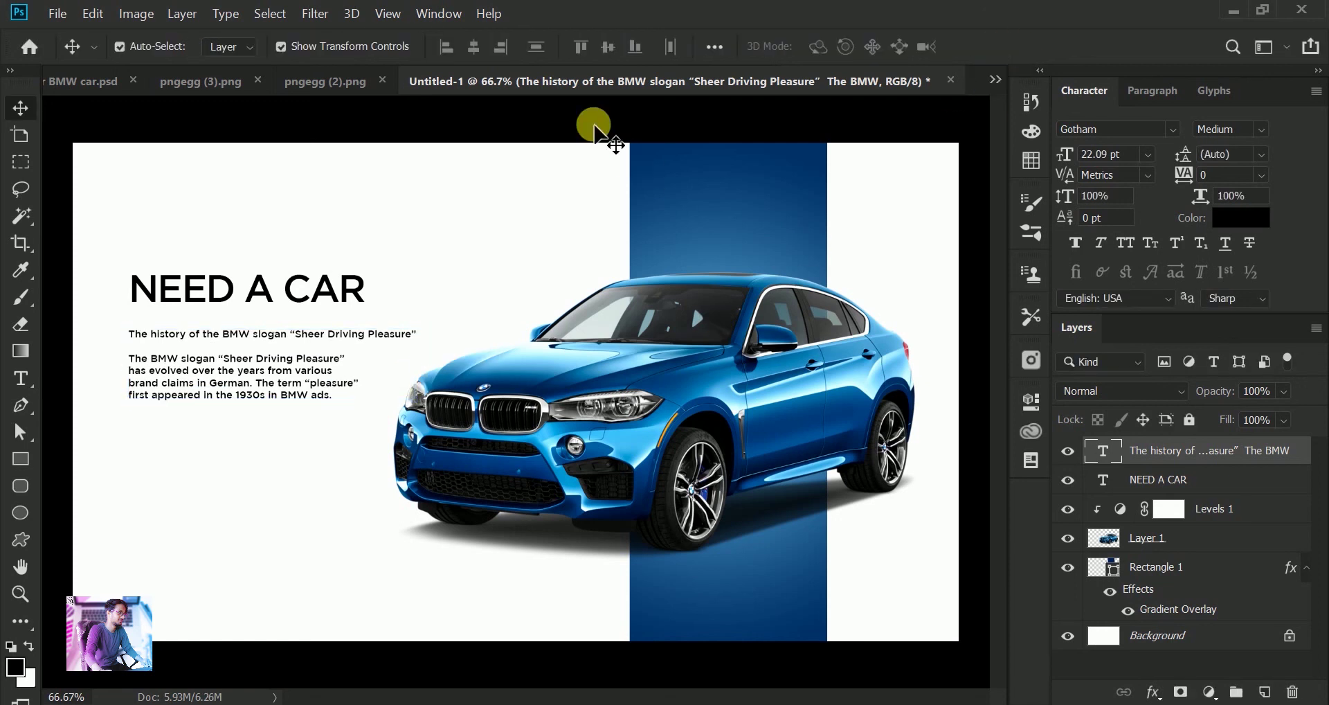
# Align the paragraph under the headline's left edge and nudge it up closer
pyautogui.moveTo(283, 385); pyautogui.dragTo(285, 388)
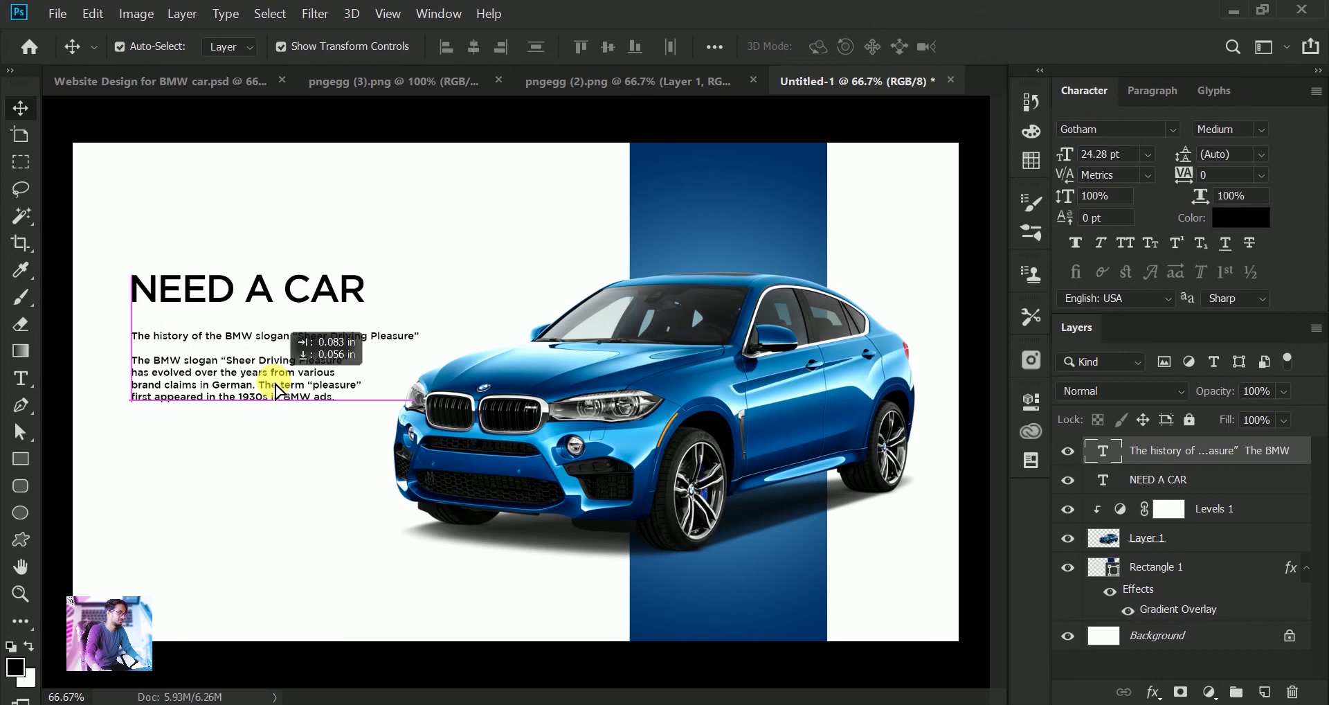
pyautogui.click(291, 130)
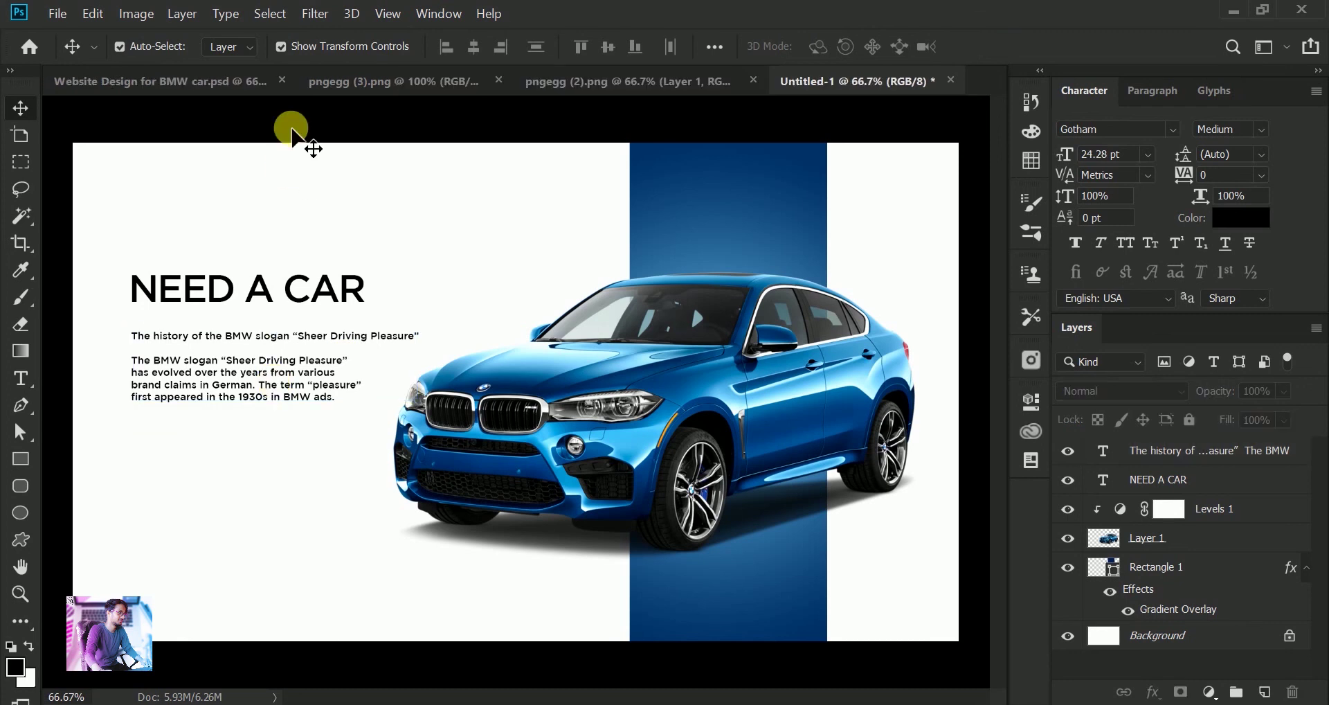
pyautogui.click(304, 383)
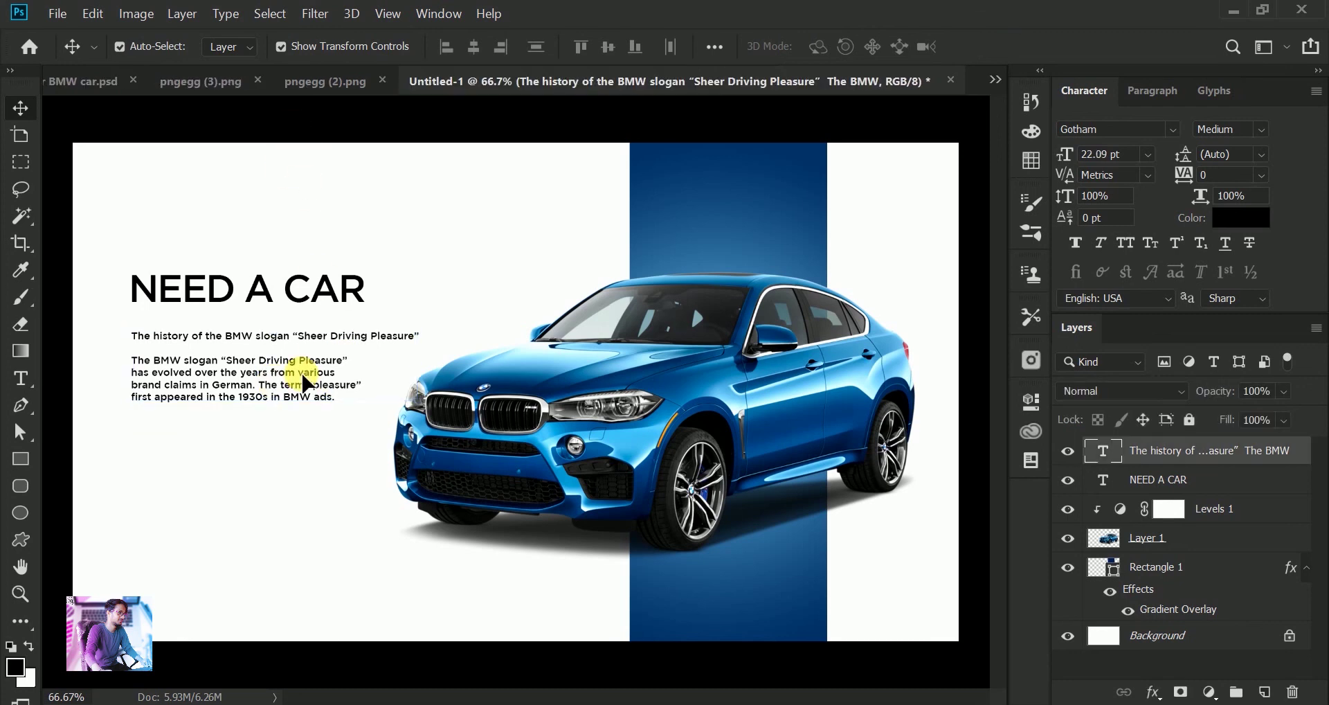
pyautogui.press('Up')
pyautogui.press('Up')
pyautogui.press('Up')
pyautogui.press('Up')
pyautogui.press('Up')
pyautogui.press('Up')
pyautogui.press('Up')
pyautogui.press('Up')
pyautogui.press('Up')
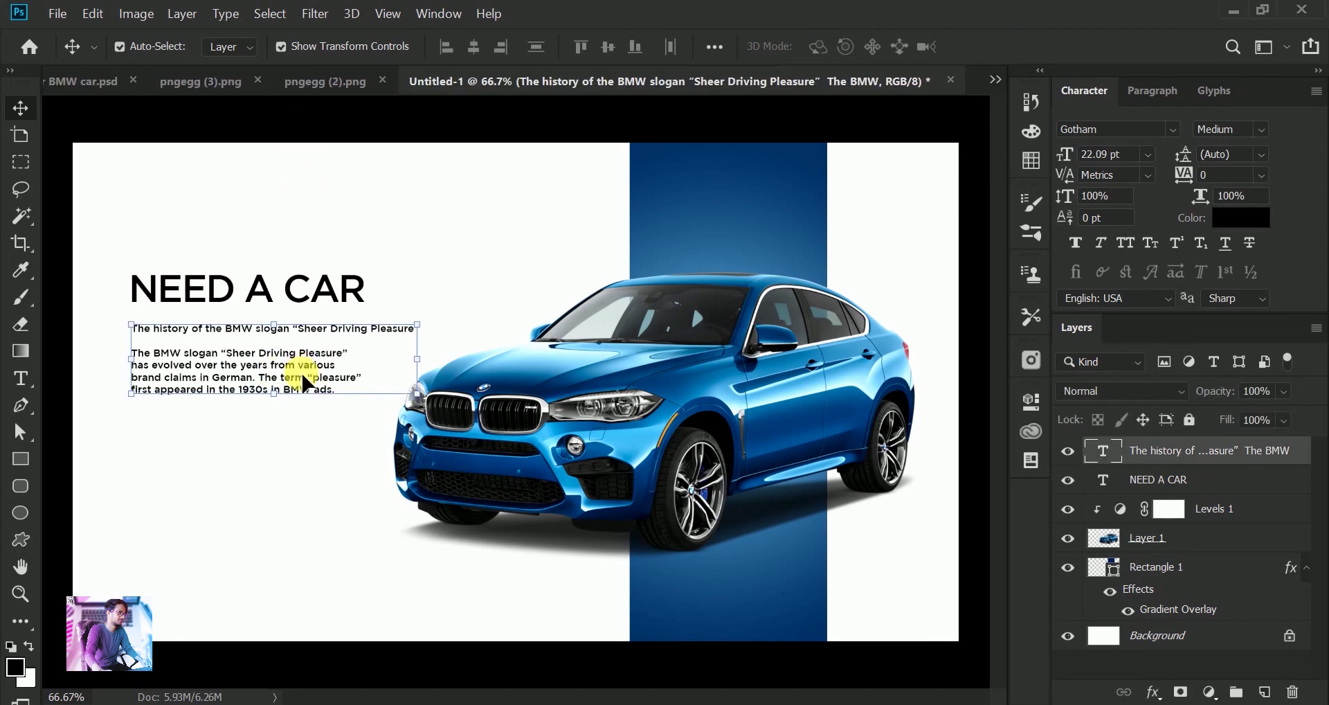
pyautogui.click(296, 131)
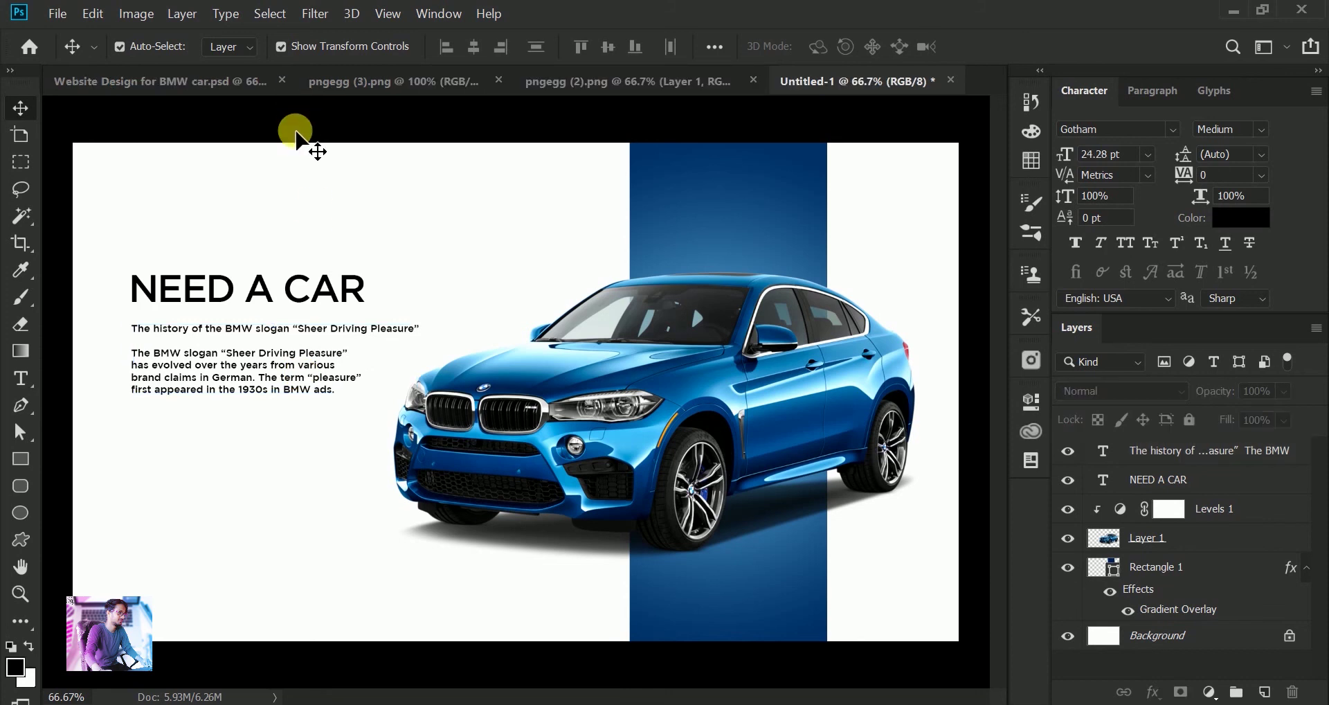
pyautogui.click(21, 378)
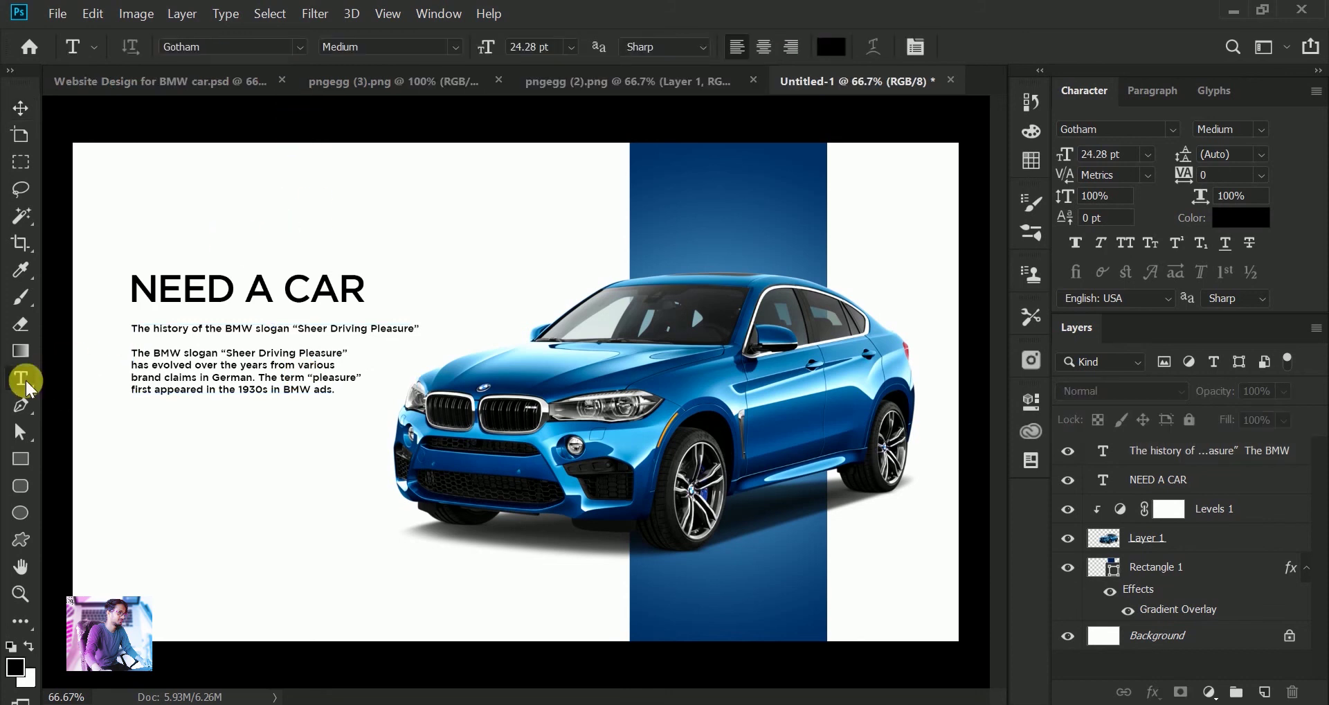
# Type an 'Available Colors' heading at 36 pt in the lower left
pyautogui.click(571, 46)
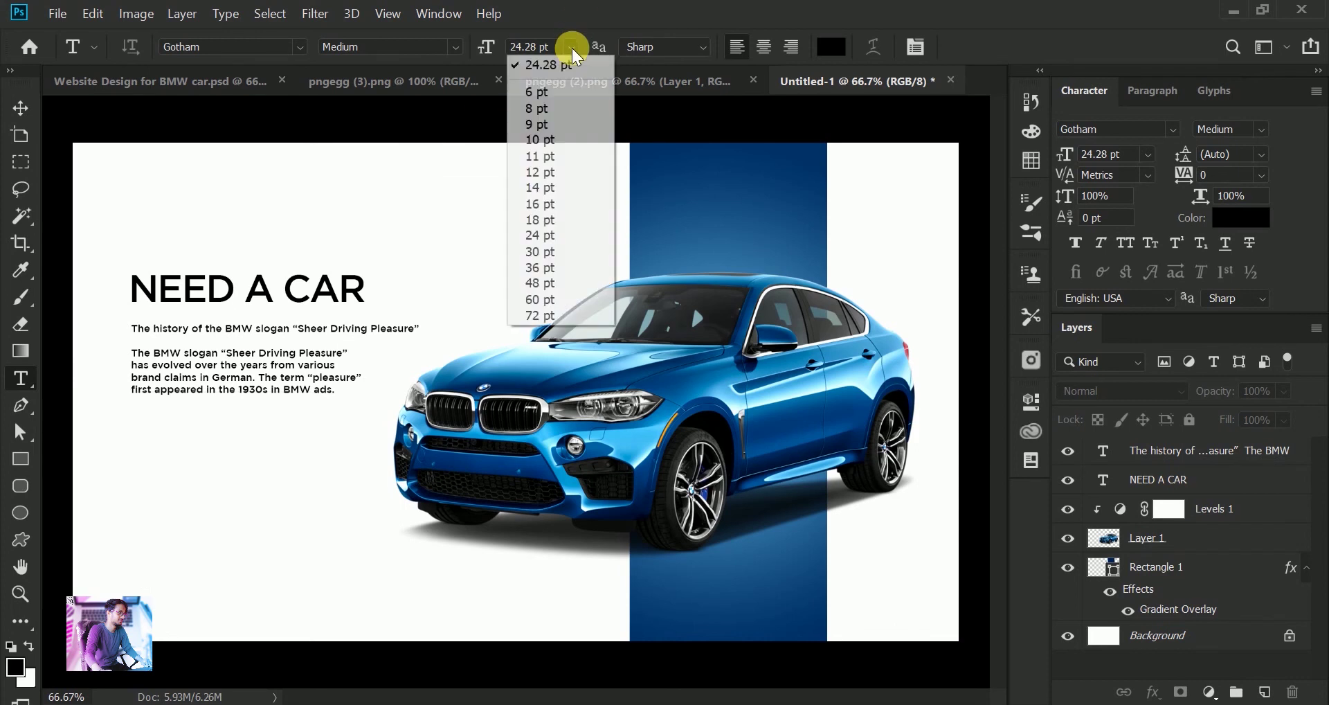
pyautogui.click(580, 268)
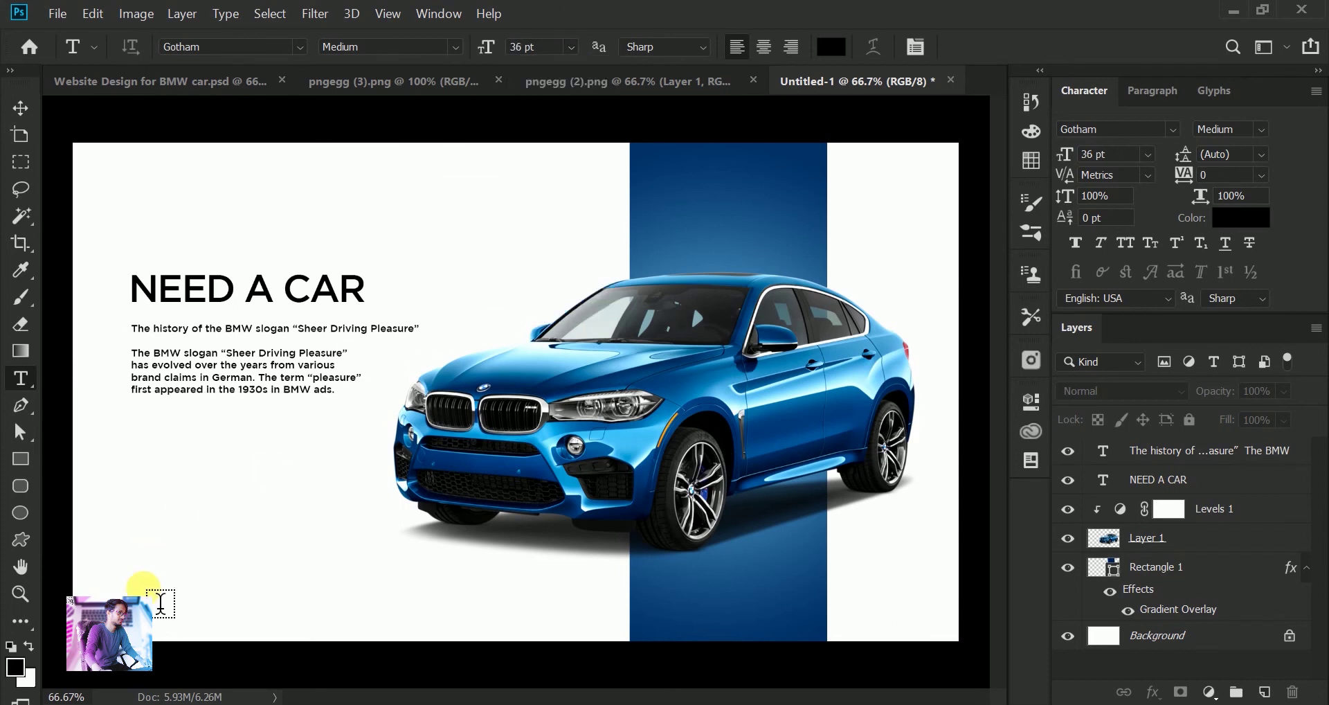
pyautogui.click(150, 591)
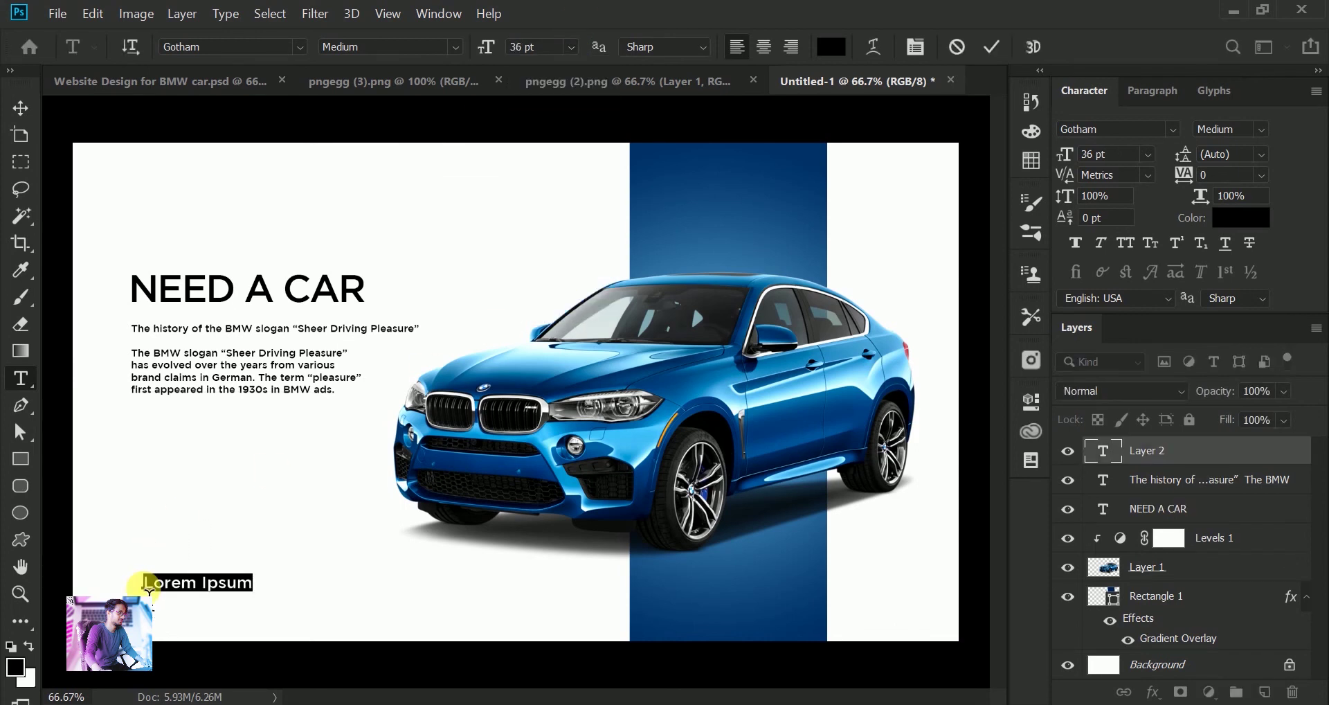
pyautogui.press('BackSpace')
pyautogui.write('Available Colors')
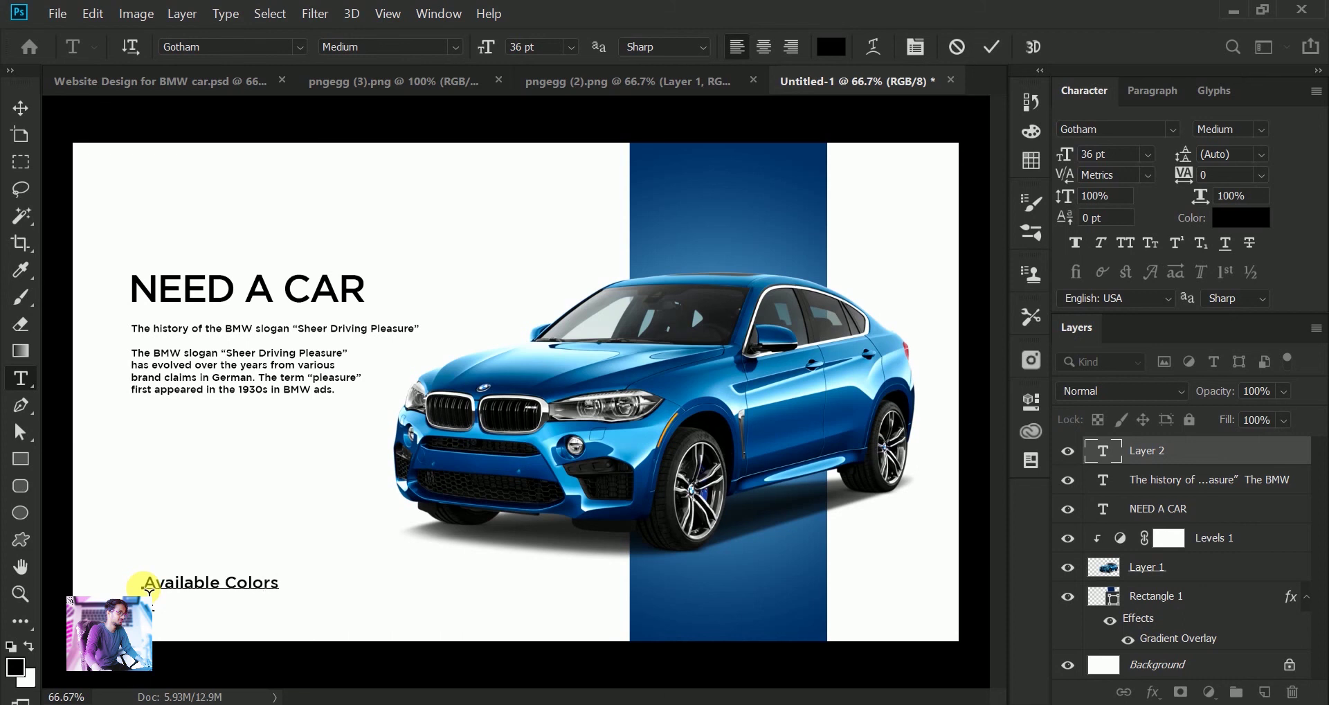
pyautogui.click(998, 46)
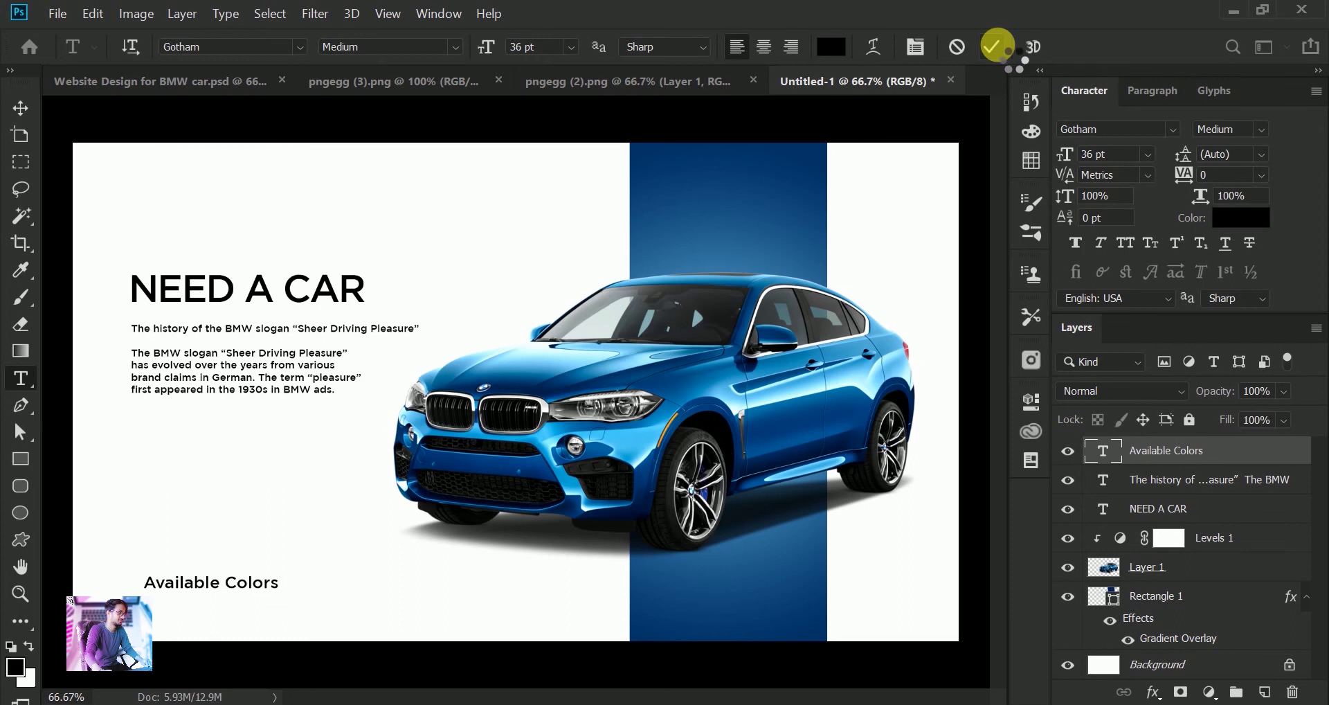
# Reposition the Available Colors heading to line up with the NEED A CAR headline
pyautogui.click(21, 108)
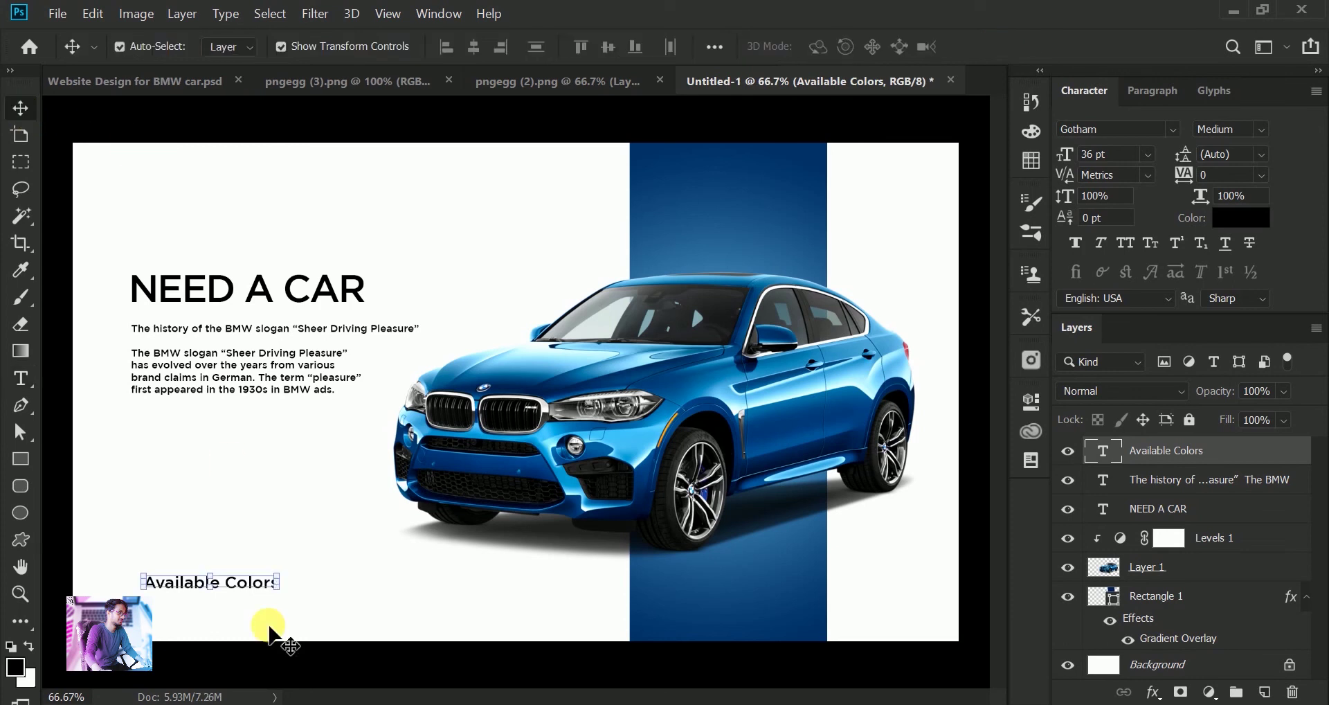
pyautogui.click(350, 172)
pyautogui.moveTo(280, 601); pyautogui.dragTo(257, 591)
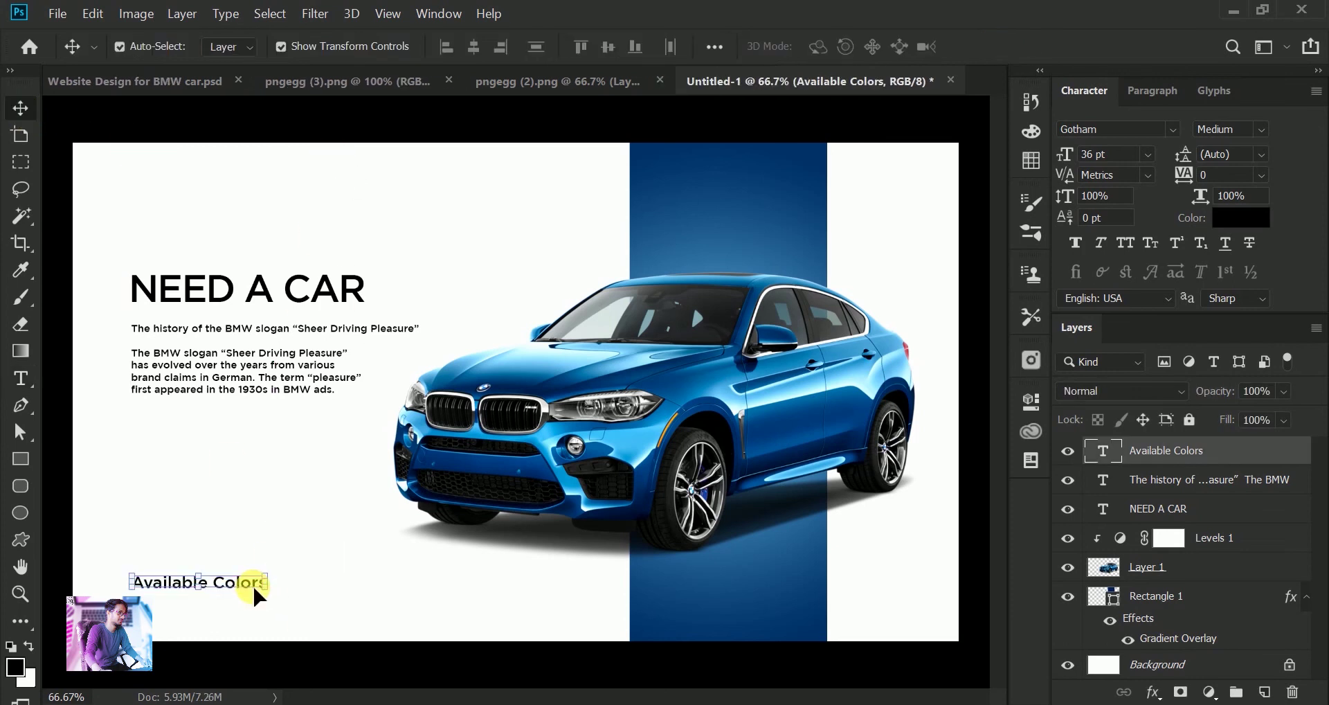
pyautogui.press('Up')
pyautogui.press('Up')
pyautogui.press('Up')
pyautogui.press('Up')
pyautogui.press('Up')
pyautogui.press('Up')
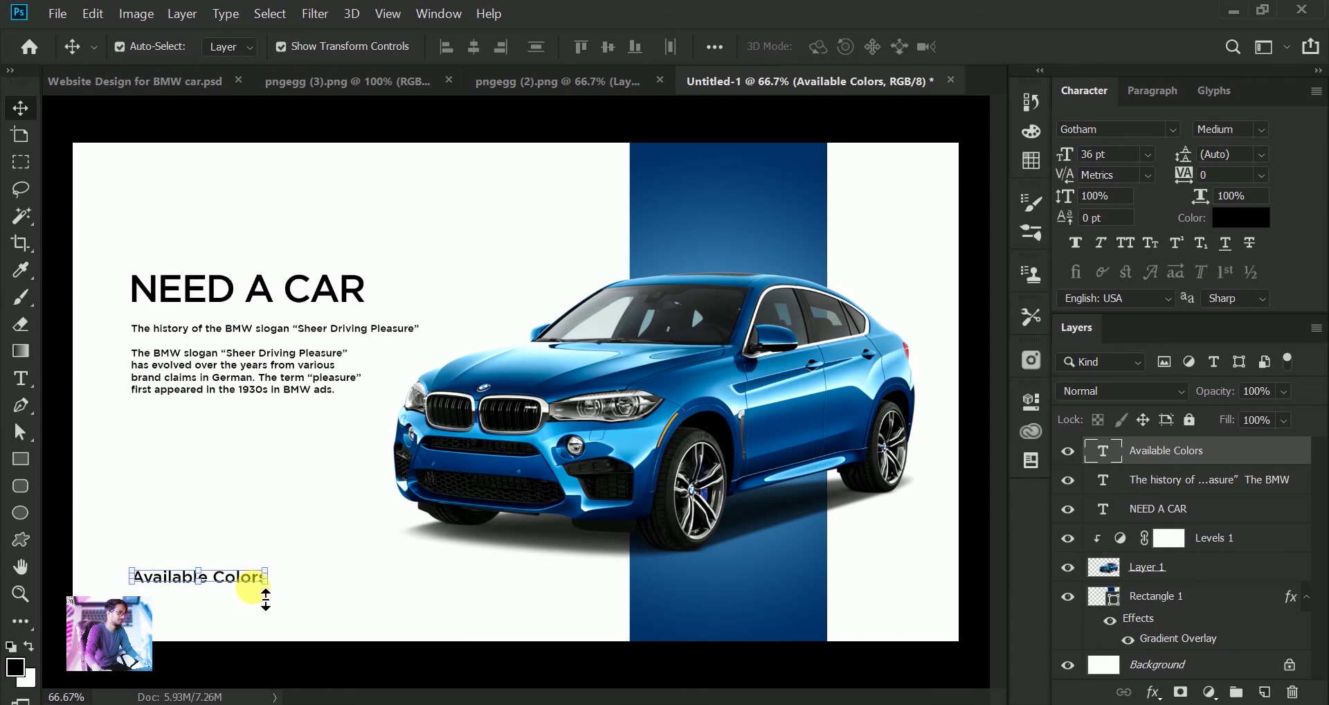
pyautogui.click(300, 599)
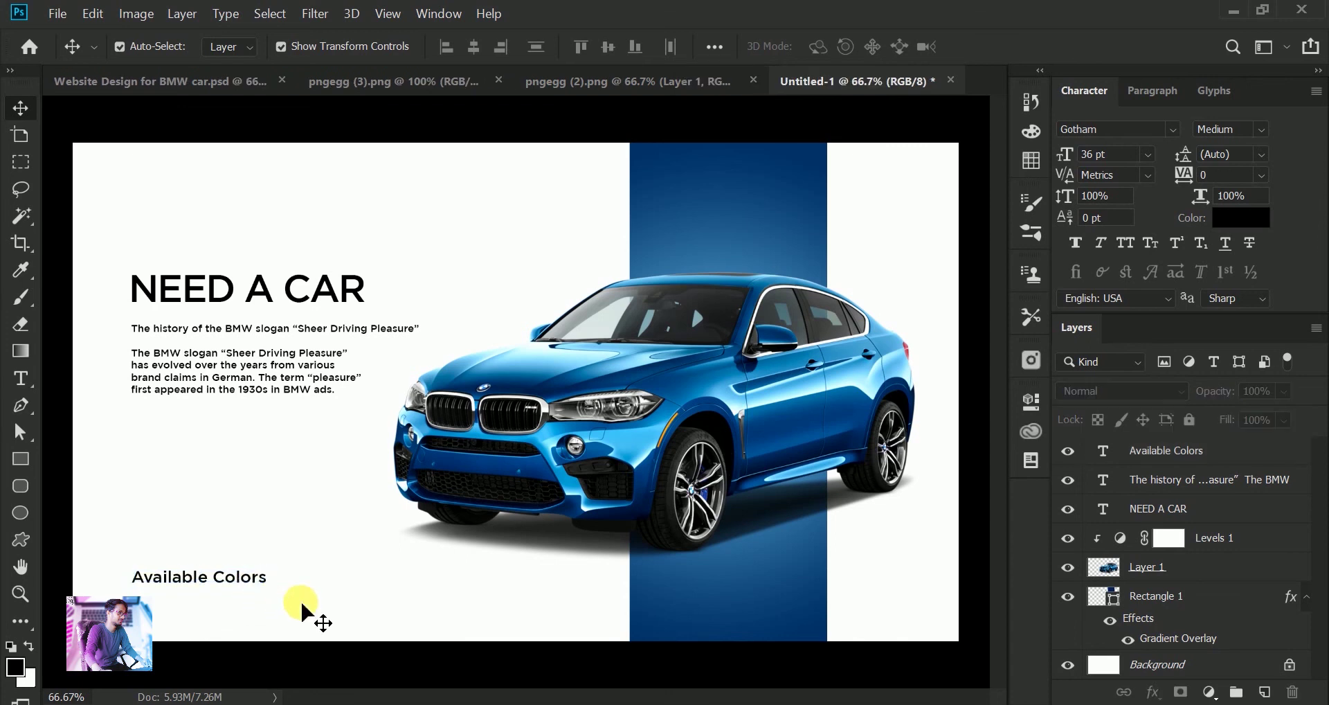
pyautogui.click(21, 459)
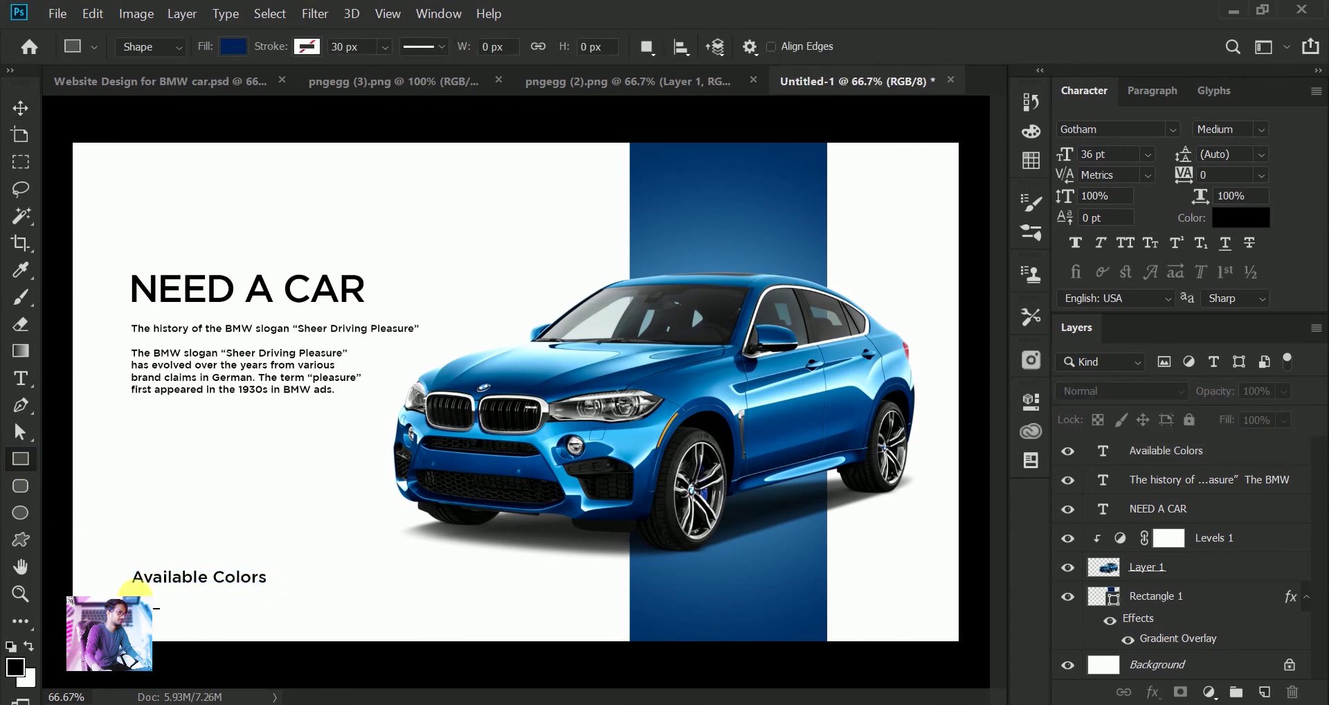
# Draw a small navy square below Available Colors and Alt-drag copies of it to the right
pyautogui.moveTo(142, 597)
pyautogui.mouseDown()
pyautogui.moveTo(193, 634)
pyautogui.moveTo(182, 629)
pyautogui.mouseUp()
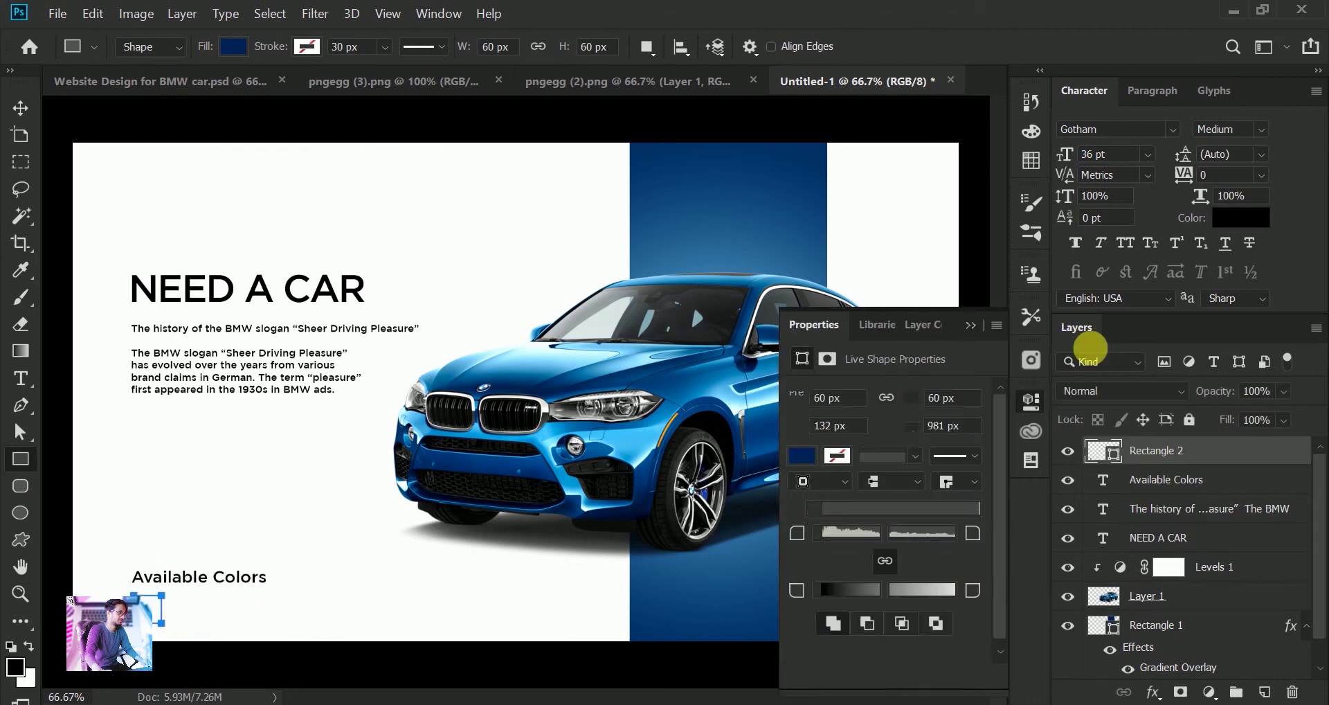
pyautogui.click(969, 322)
pyautogui.click(21, 108)
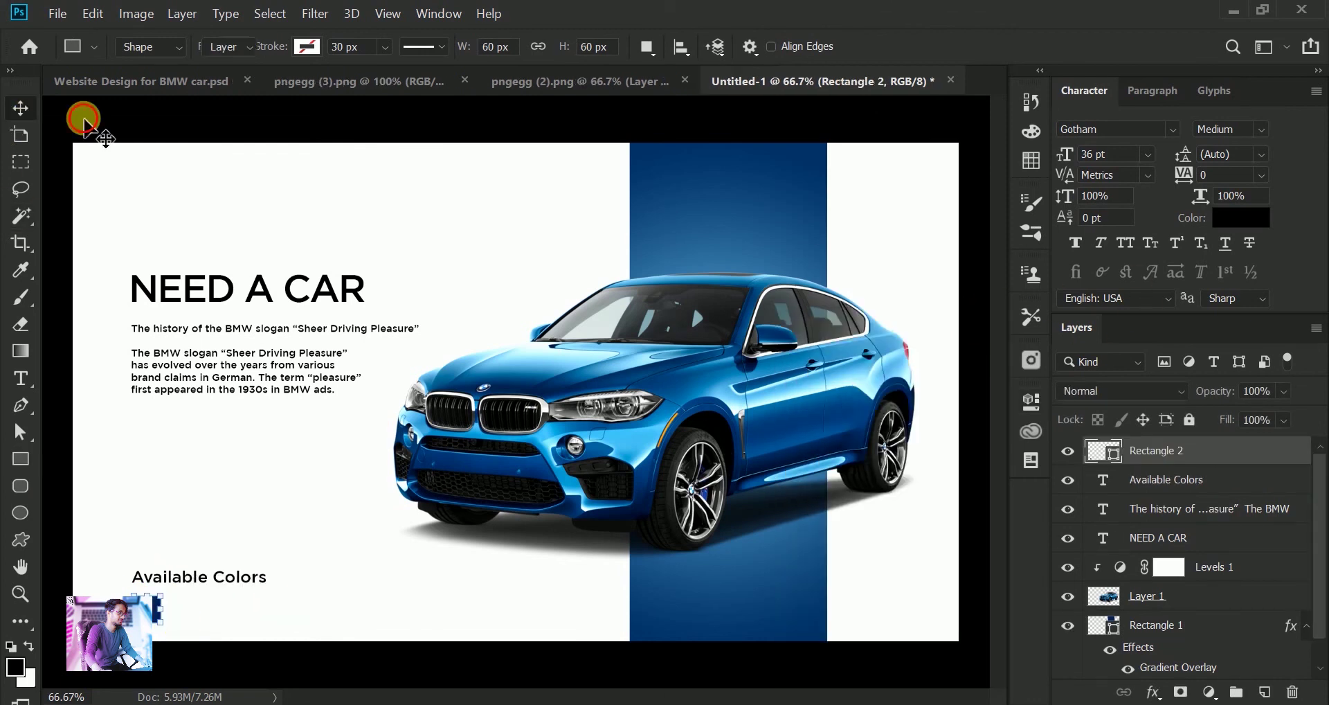
pyautogui.click(169, 516)
pyautogui.click(153, 607)
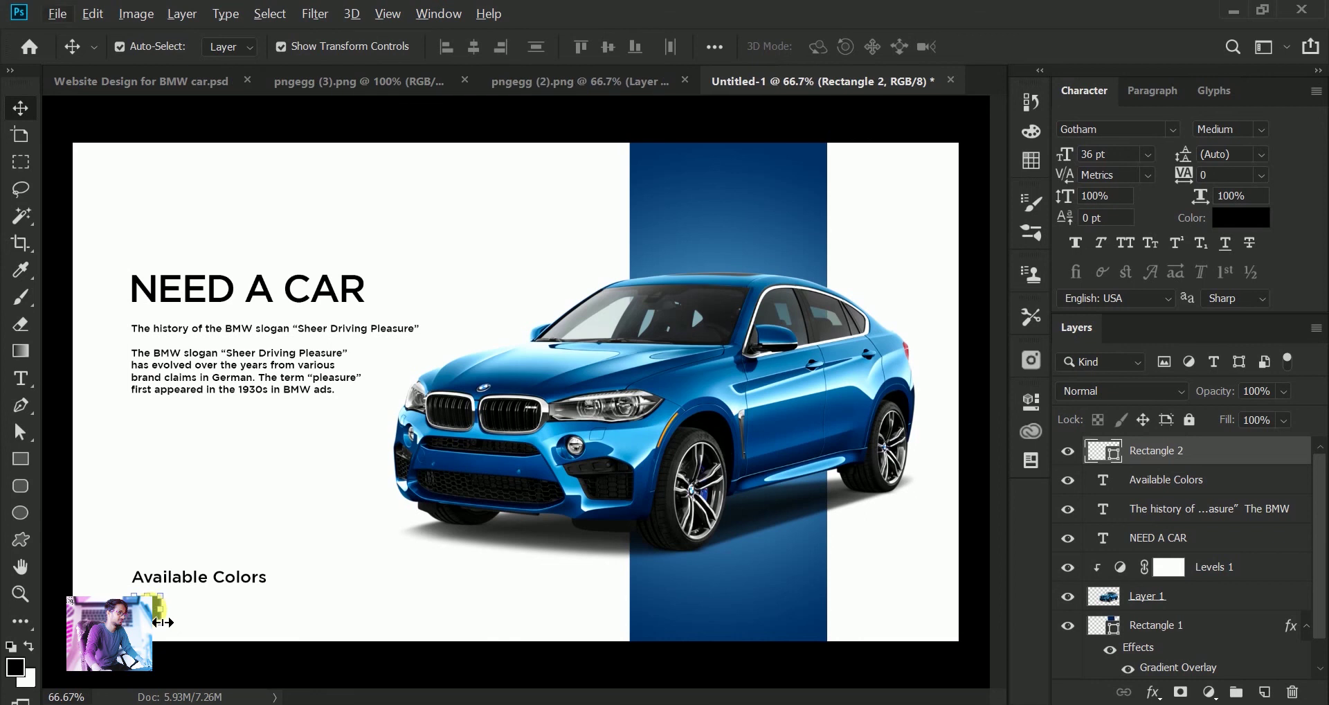
pyautogui.click(79, 417)
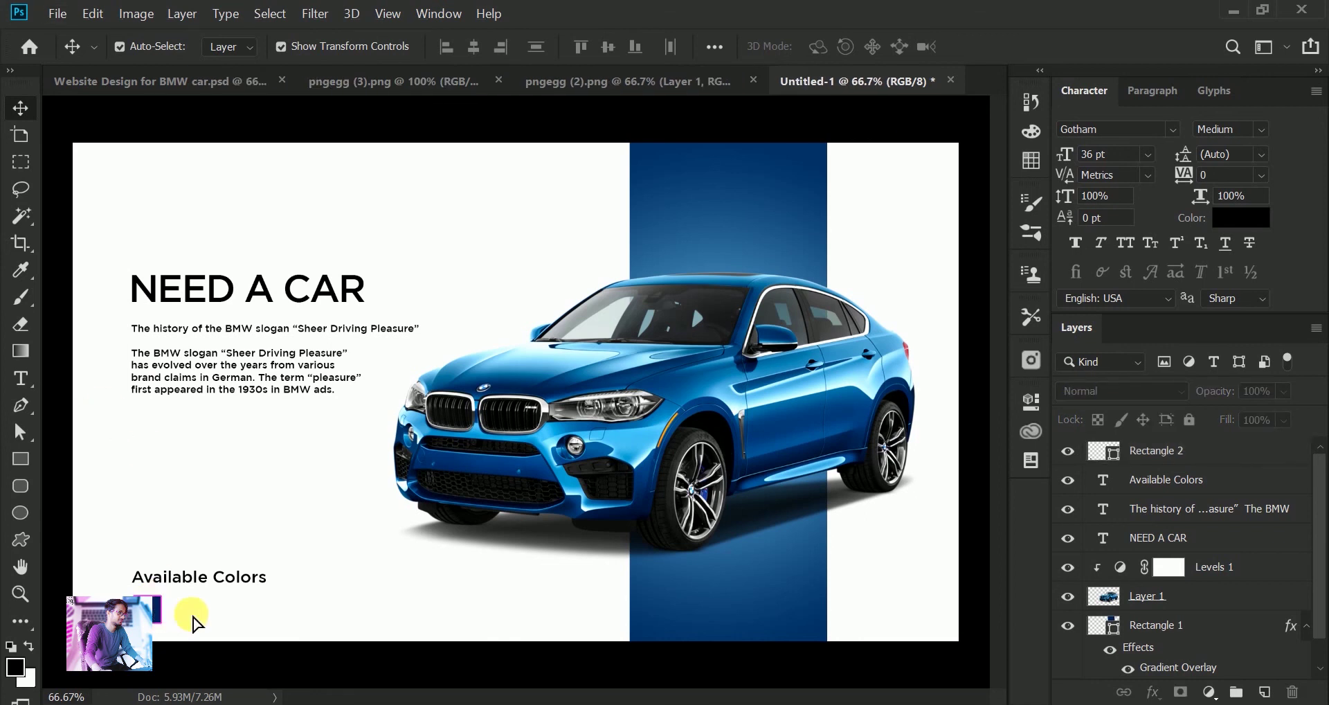
pyautogui.moveTo(193, 618); pyautogui.dragTo(310, 615)
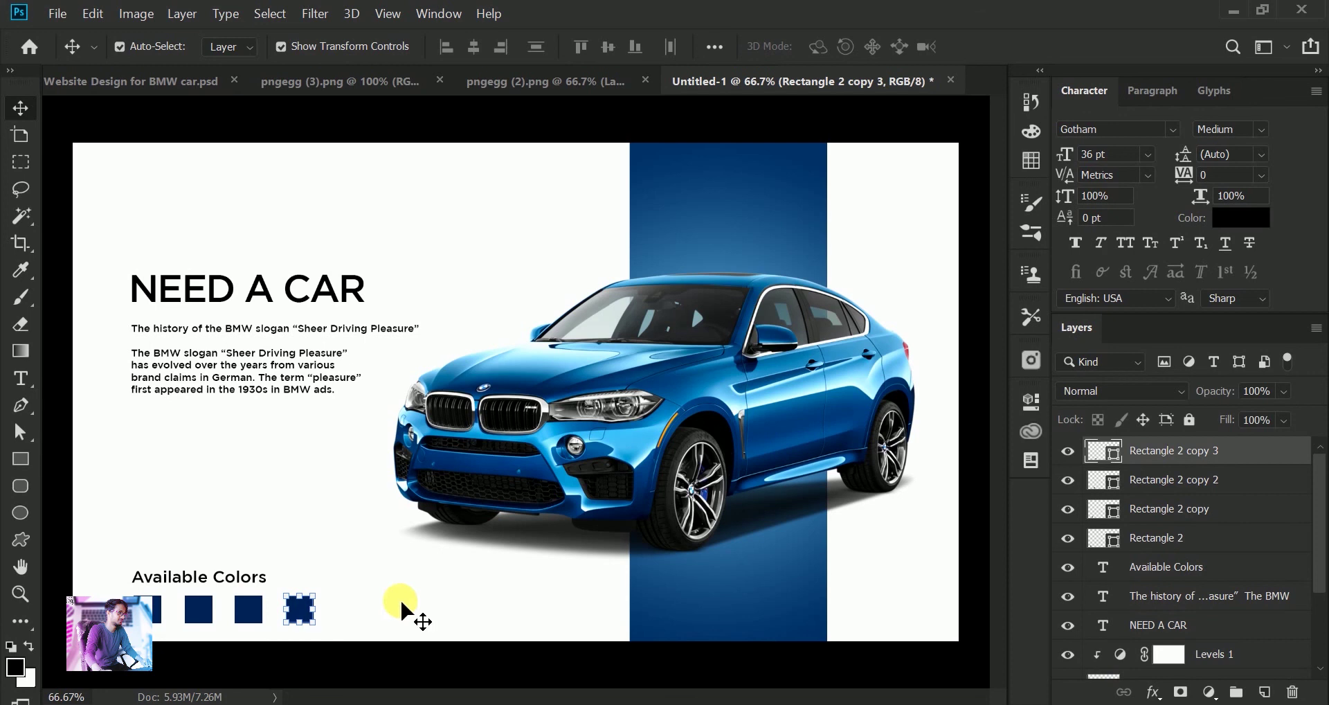
# Place the fourth square and recolour it black (000000)
pyautogui.click(1106, 451)
pyautogui.doubleClick(1111, 453)
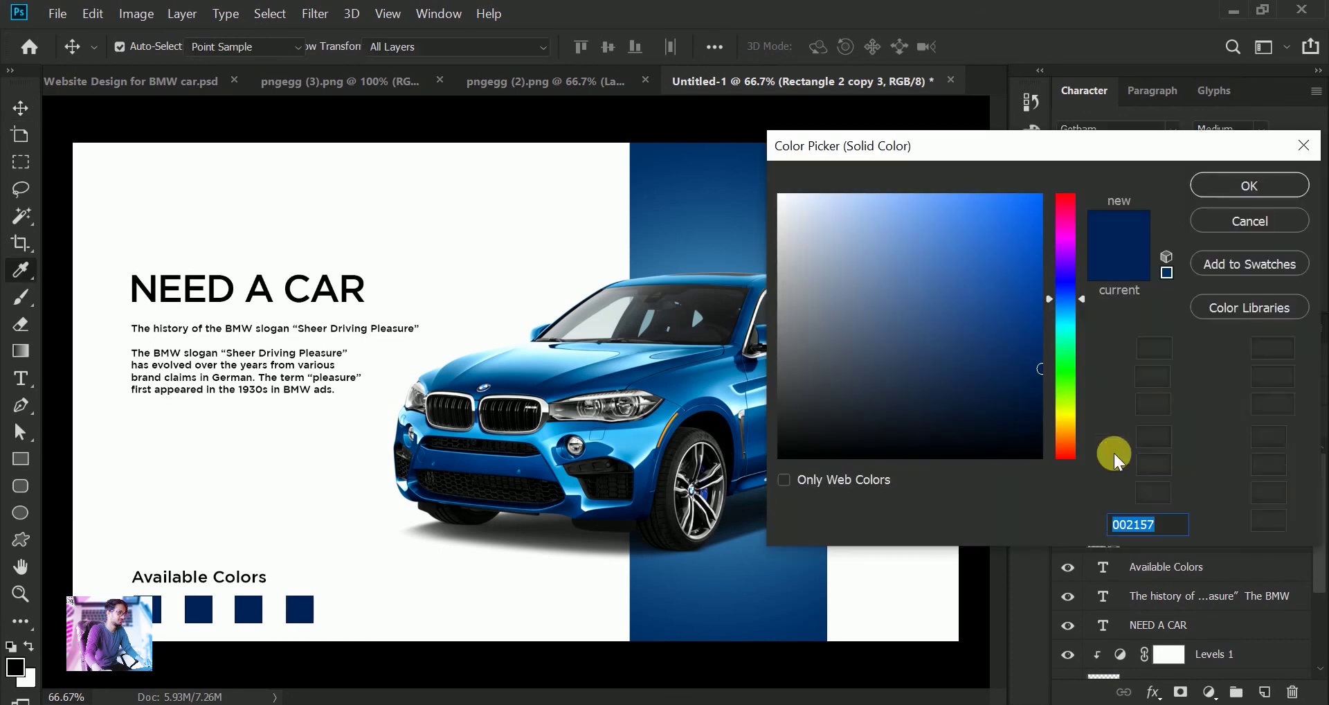
pyautogui.moveTo(877, 408); pyautogui.dragTo(765, 465)
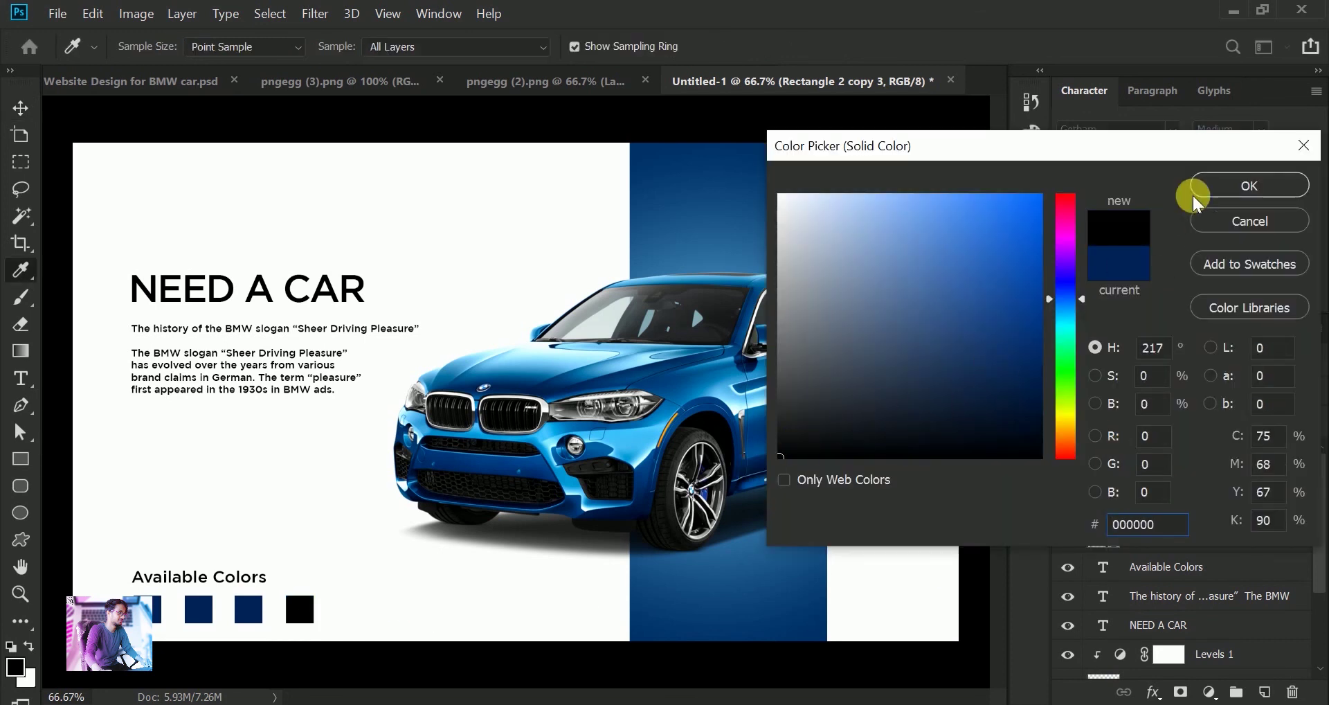
pyautogui.click(1223, 187)
# Recolour the third square bright red (FF0000)
pyautogui.click(1115, 485)
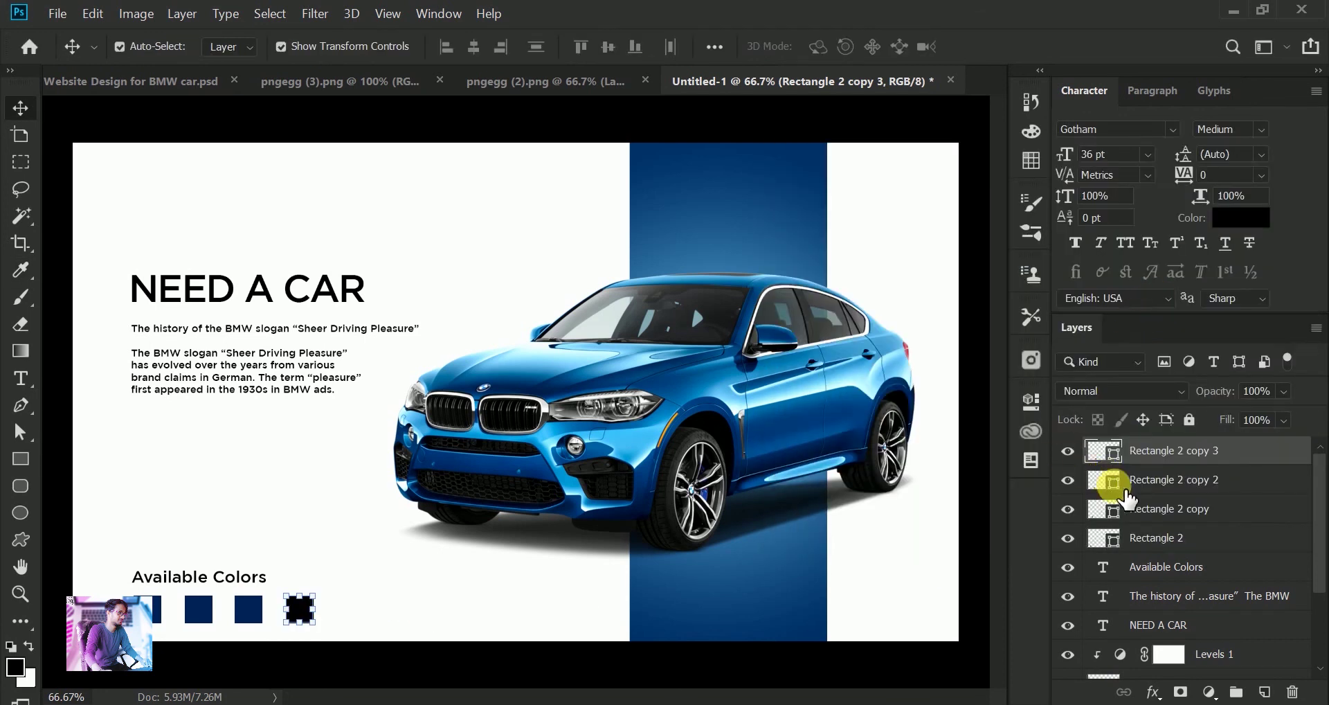
pyautogui.doubleClick(1111, 481)
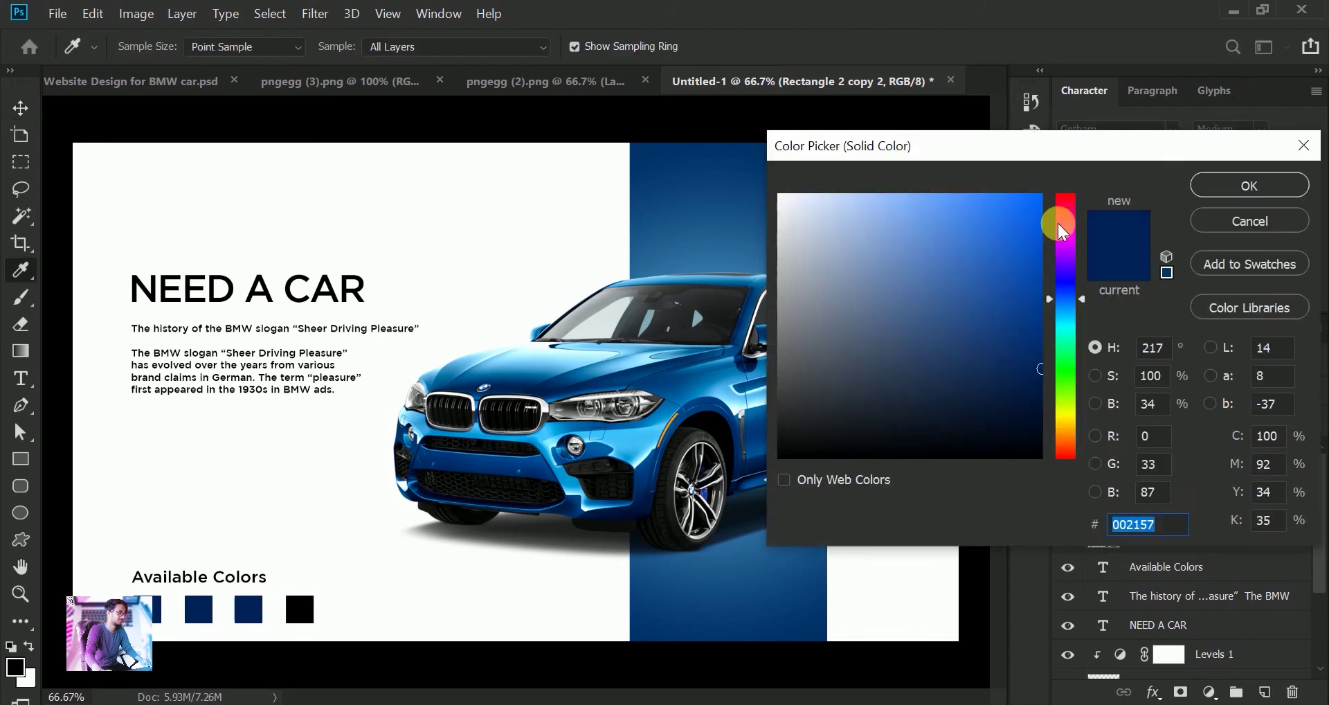
pyautogui.moveTo(1066, 208); pyautogui.dragTo(1084, 197)
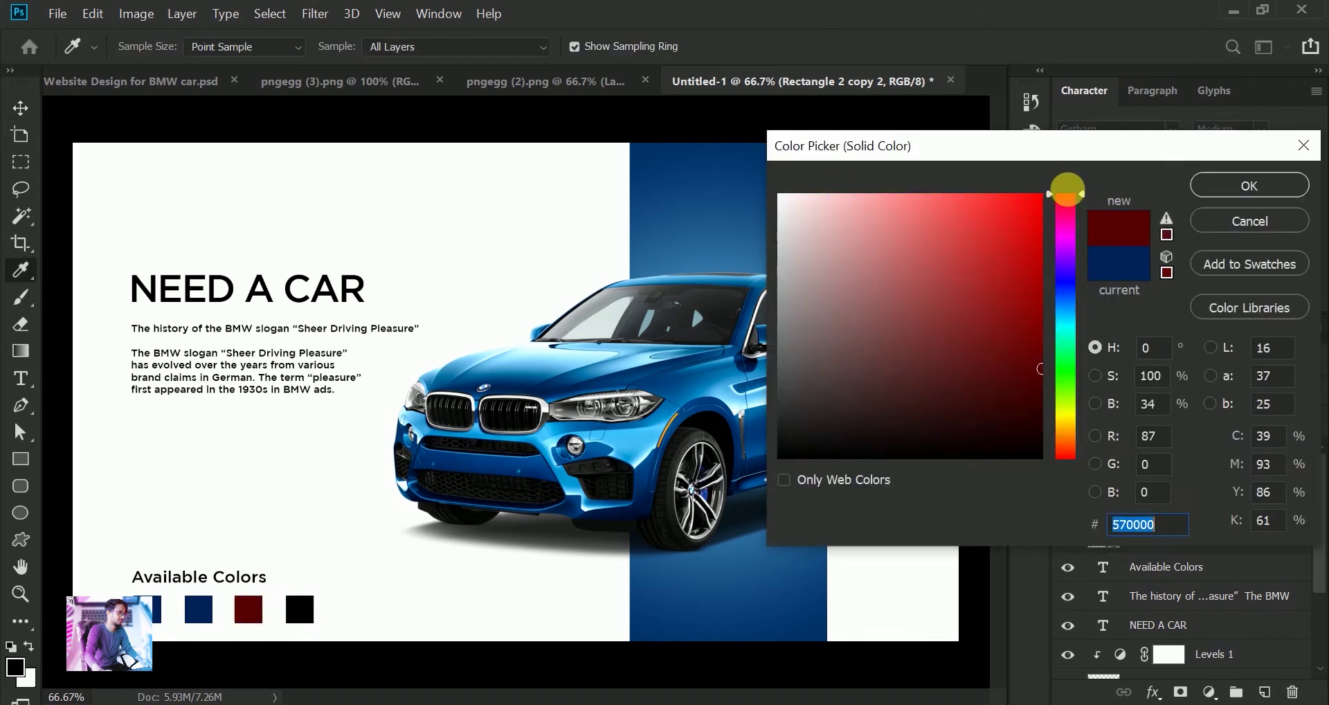
pyautogui.click(1043, 195)
pyautogui.click(1250, 186)
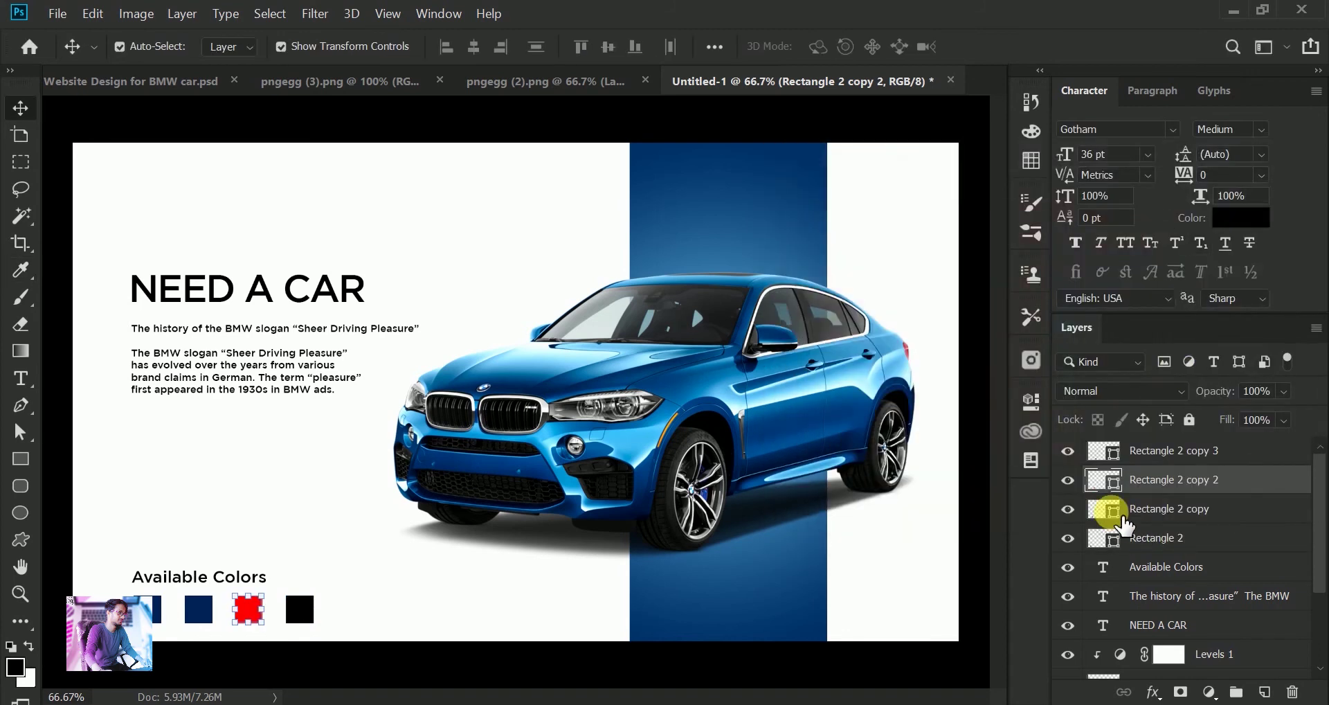
# Recolour the second square bright green (00ff36)
pyautogui.doubleClick(1105, 509)
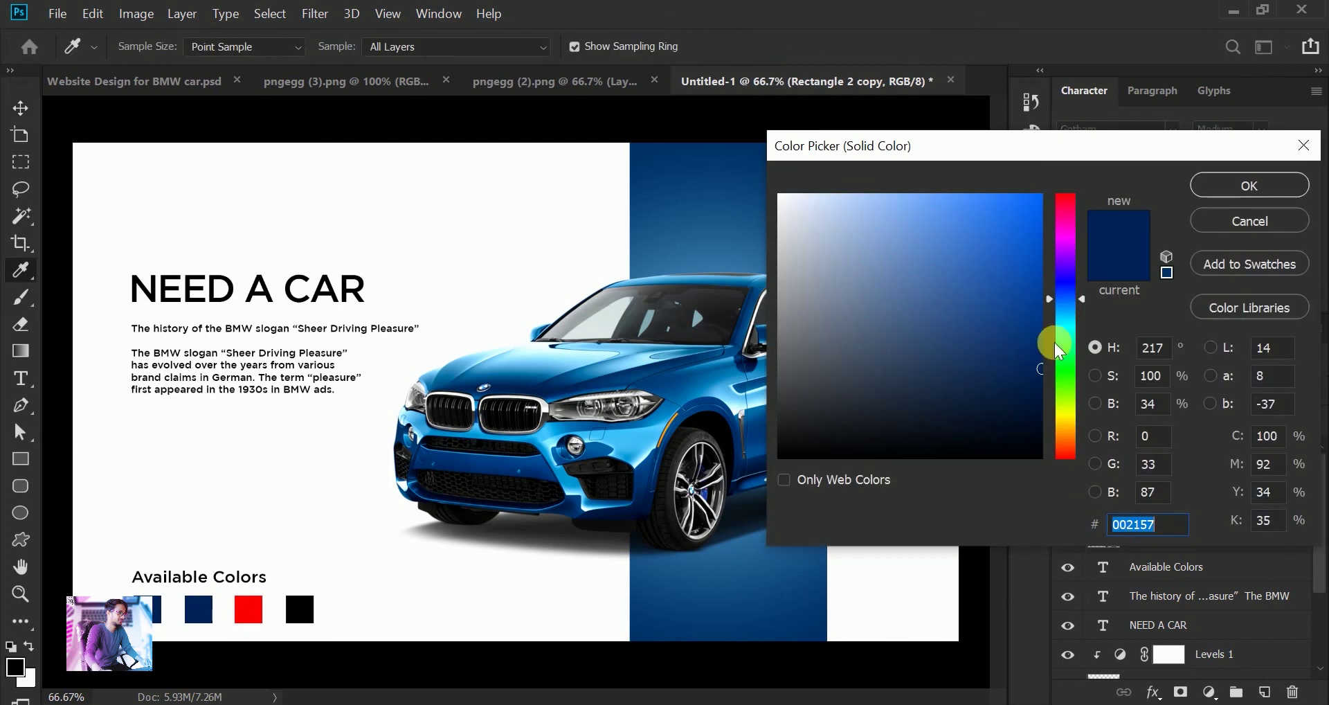
pyautogui.click(1074, 363)
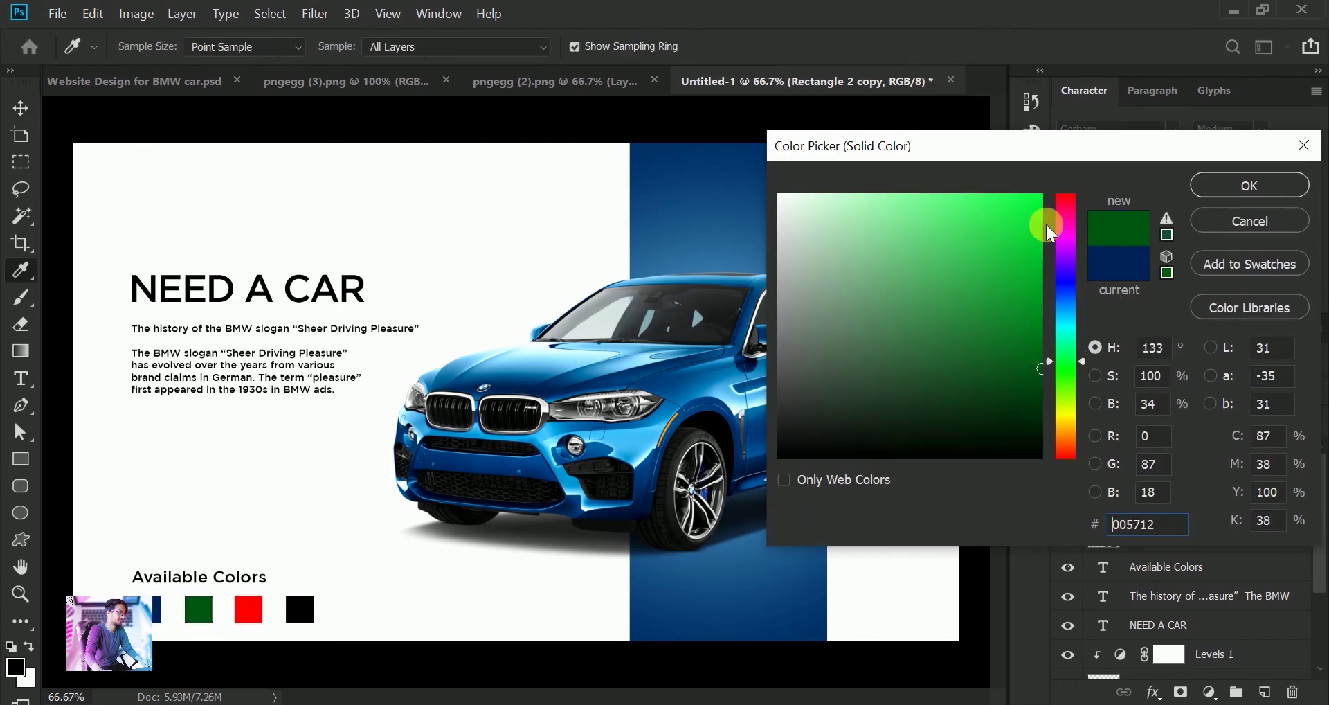
pyautogui.moveTo(1044, 222); pyautogui.dragTo(1059, 183)
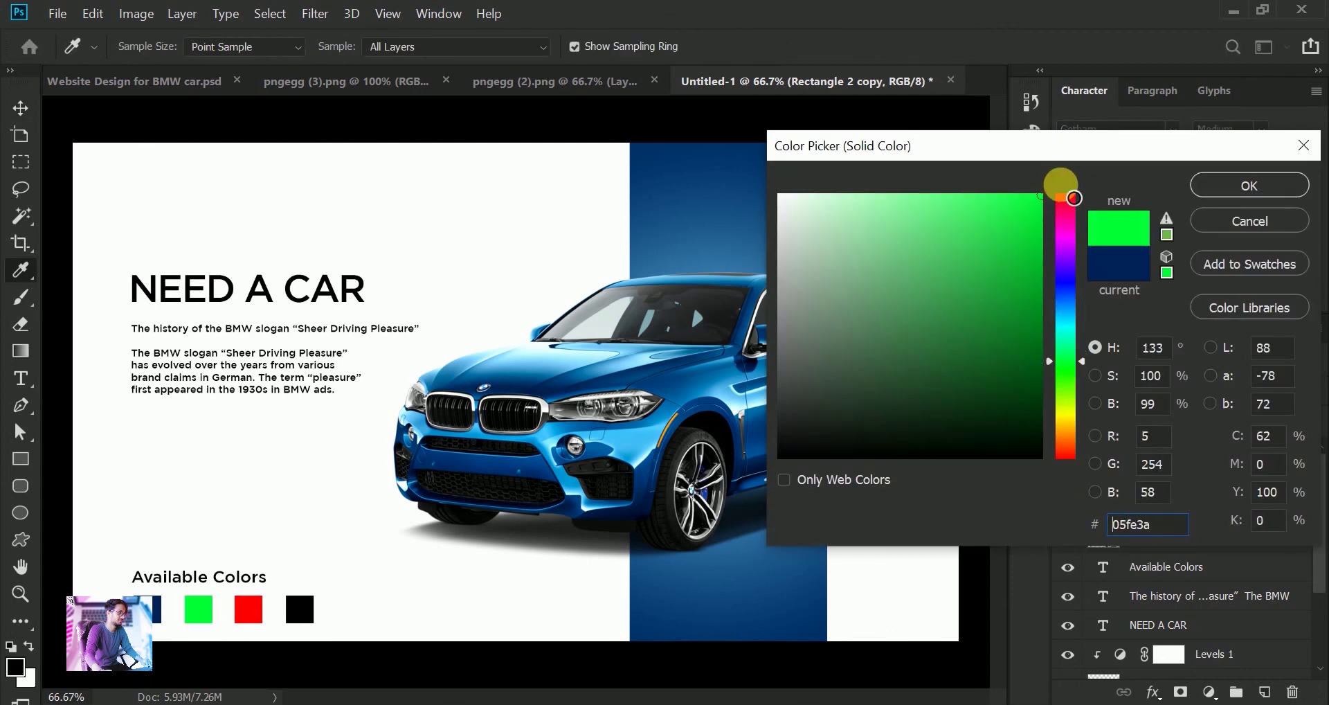
pyautogui.click(1218, 197)
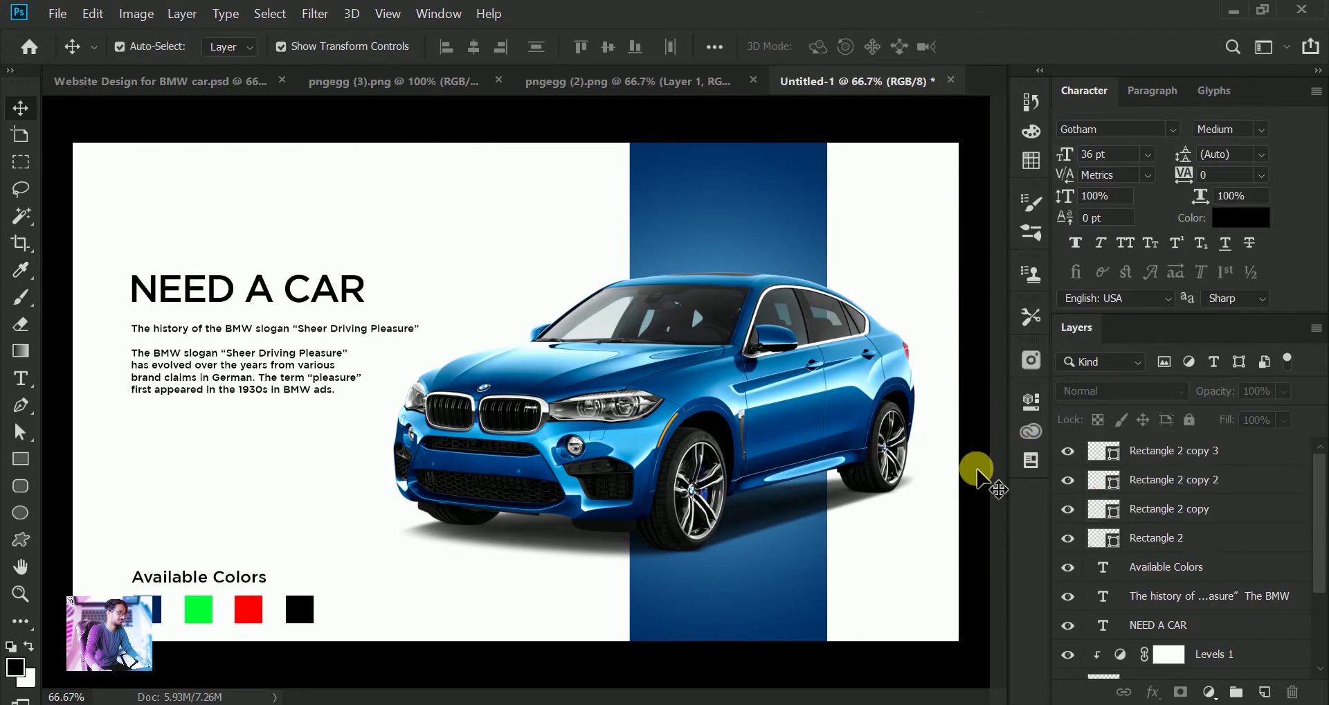
# Shrink the row of four colour swatches to a narrower width
pyautogui.moveTo(330, 600); pyautogui.dragTo(161, 610)
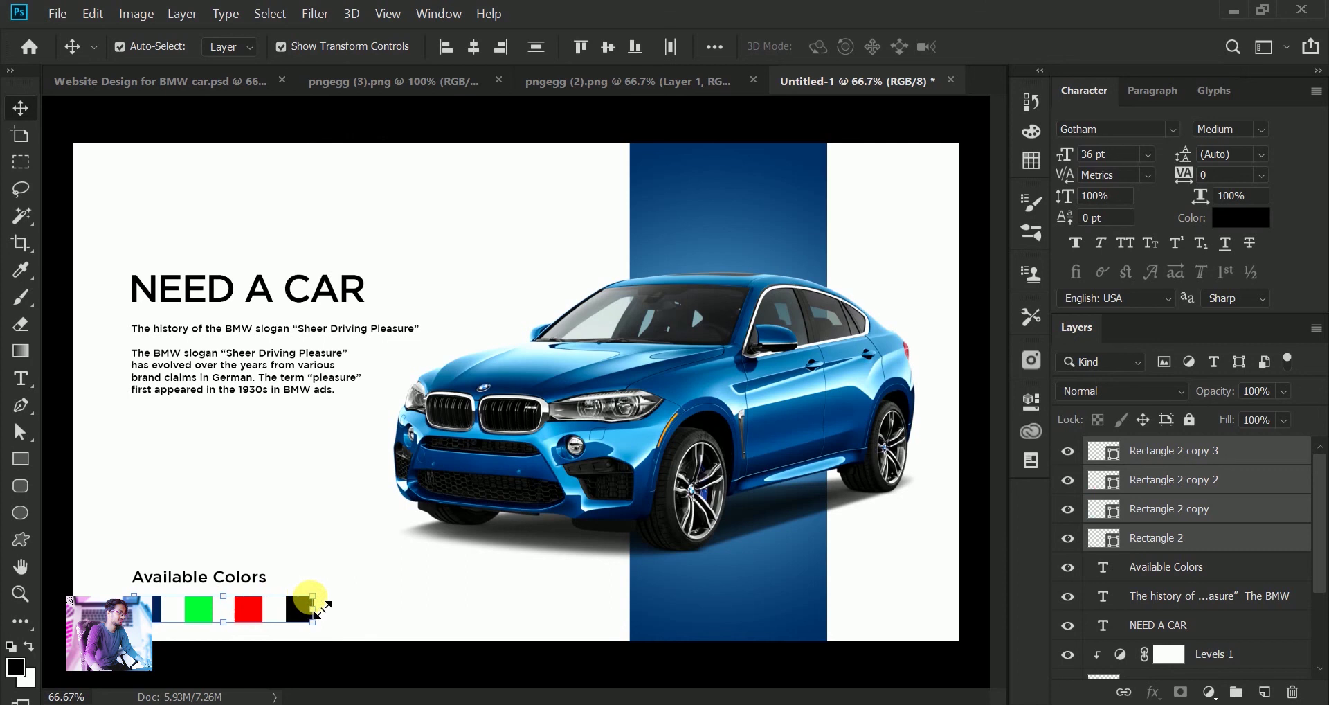
pyautogui.moveTo(321, 608)
pyautogui.mouseDown()
pyautogui.moveTo(303, 598)
pyautogui.moveTo(305, 613)
pyautogui.moveTo(222, 623)
pyautogui.mouseUp()
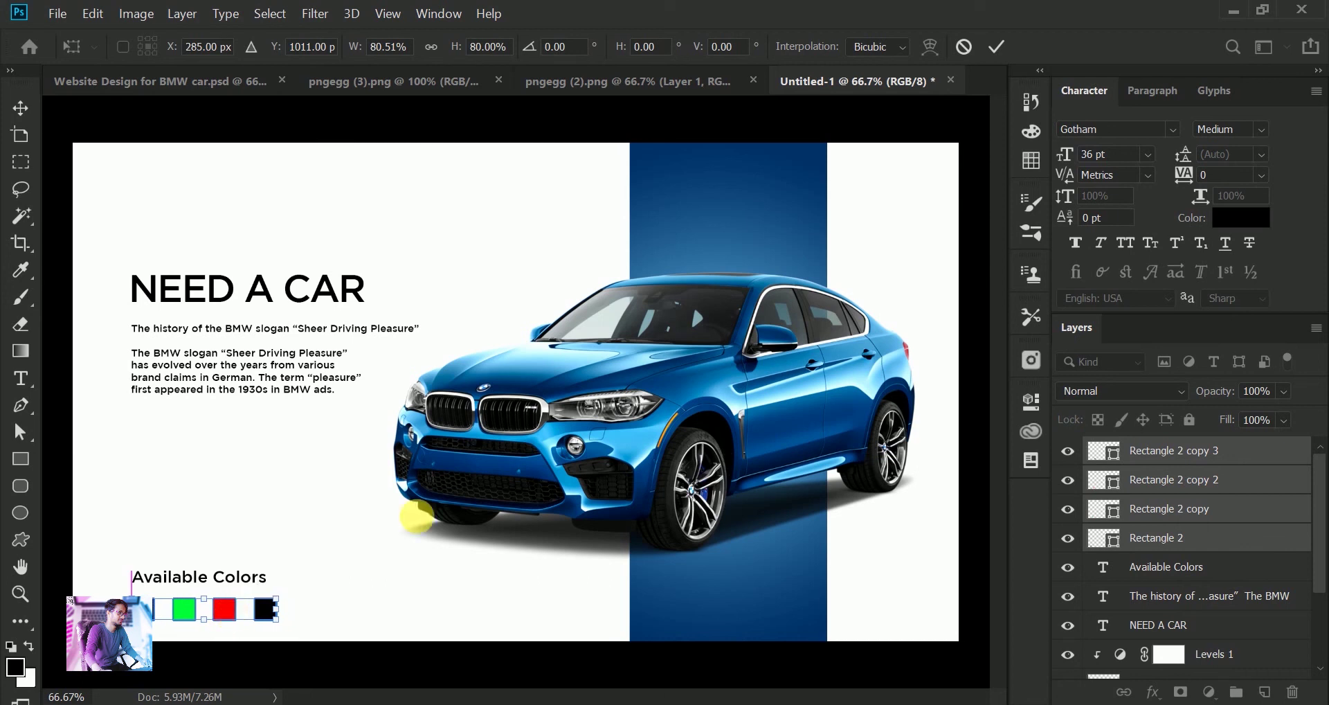
pyautogui.press('Return')
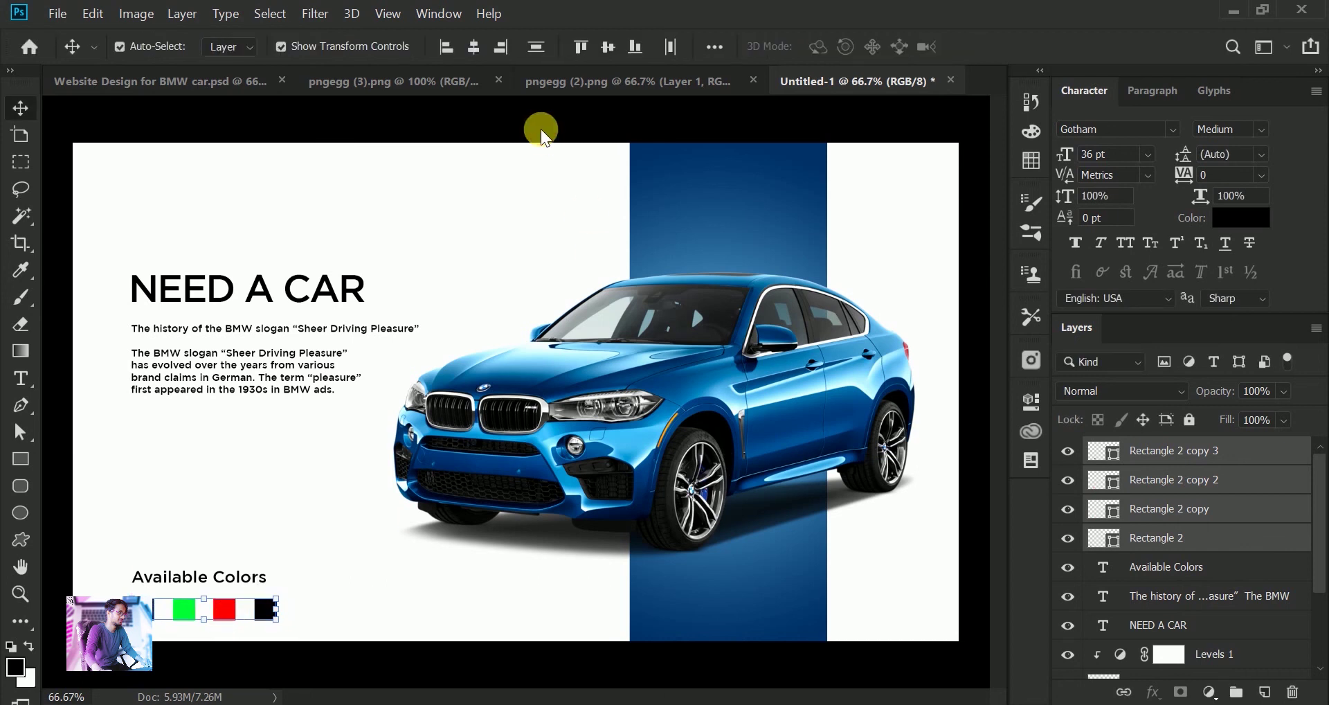
pyautogui.click(346, 516)
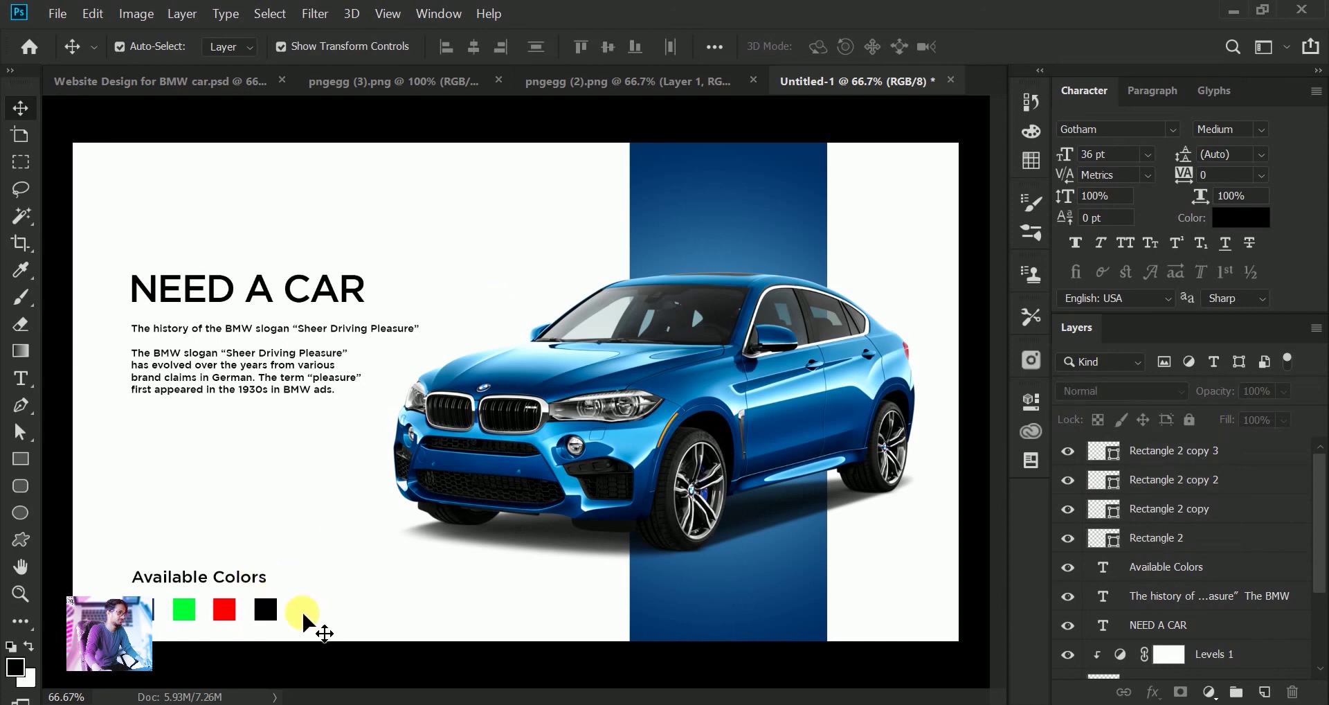
# Nudge the swatch row up two pixels under the Available Colors heading
pyautogui.moveTo(298, 612); pyautogui.dragTo(178, 607)
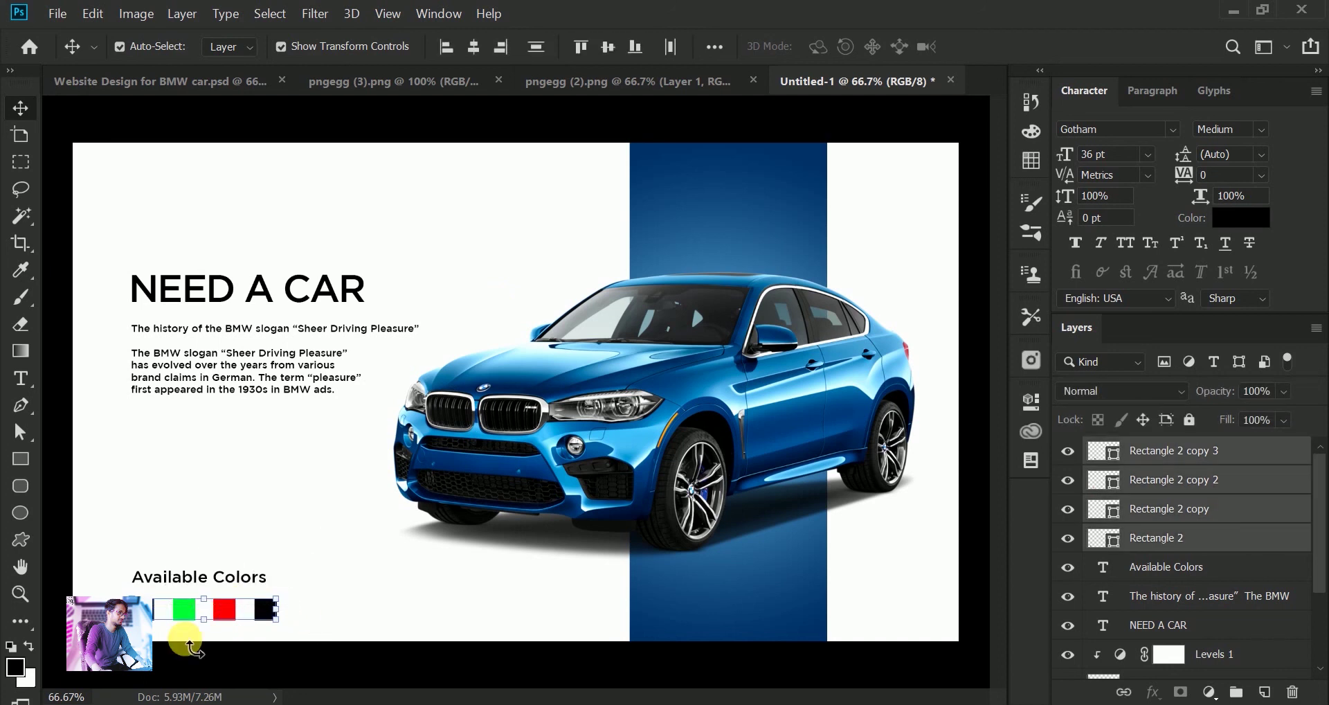
pyautogui.press('Up')
pyautogui.press('Up')
pyautogui.press('Up')
pyautogui.press('Up')
pyautogui.press('Up')
pyautogui.press('Up')
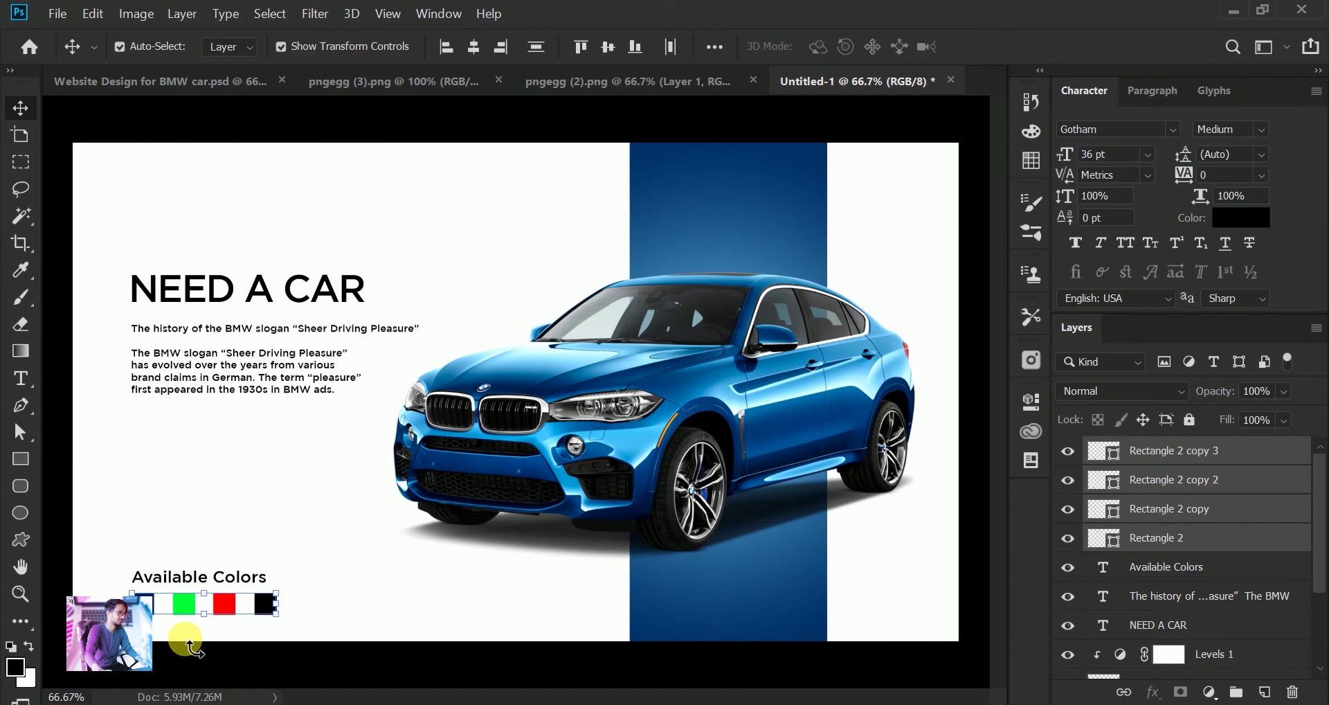
pyautogui.press('Up')
pyautogui.click(224, 663)
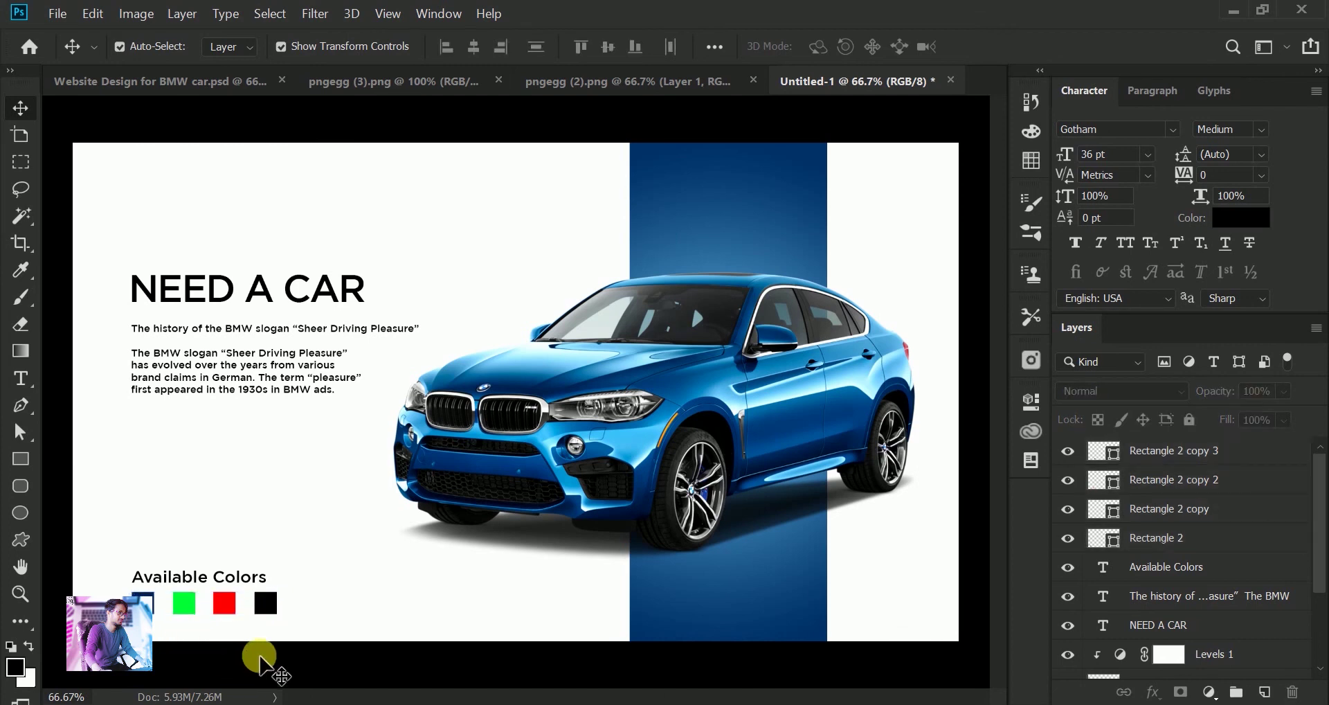
# Bring the BMW roundel from pngegg (3).png into Untitled-1 as Layer 2, scaled to about 51%
pyautogui.click(387, 81)
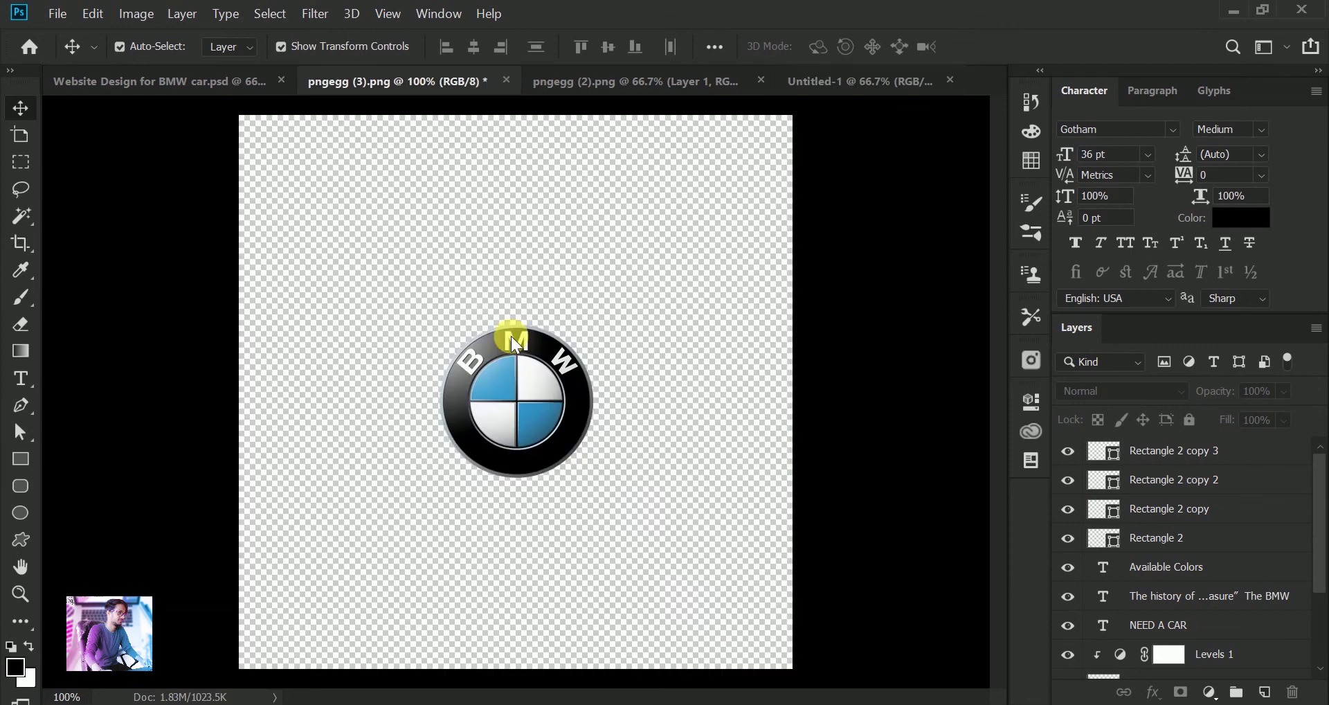
pyautogui.moveTo(515, 346)
pyautogui.mouseDown()
pyautogui.moveTo(886, 81)
pyautogui.moveTo(376, 197)
pyautogui.moveTo(340, 227)
pyautogui.moveTo(173, 211)
pyautogui.moveTo(142, 174)
pyautogui.moveTo(123, 190)
pyautogui.mouseUp()
pyautogui.click(677, 118)
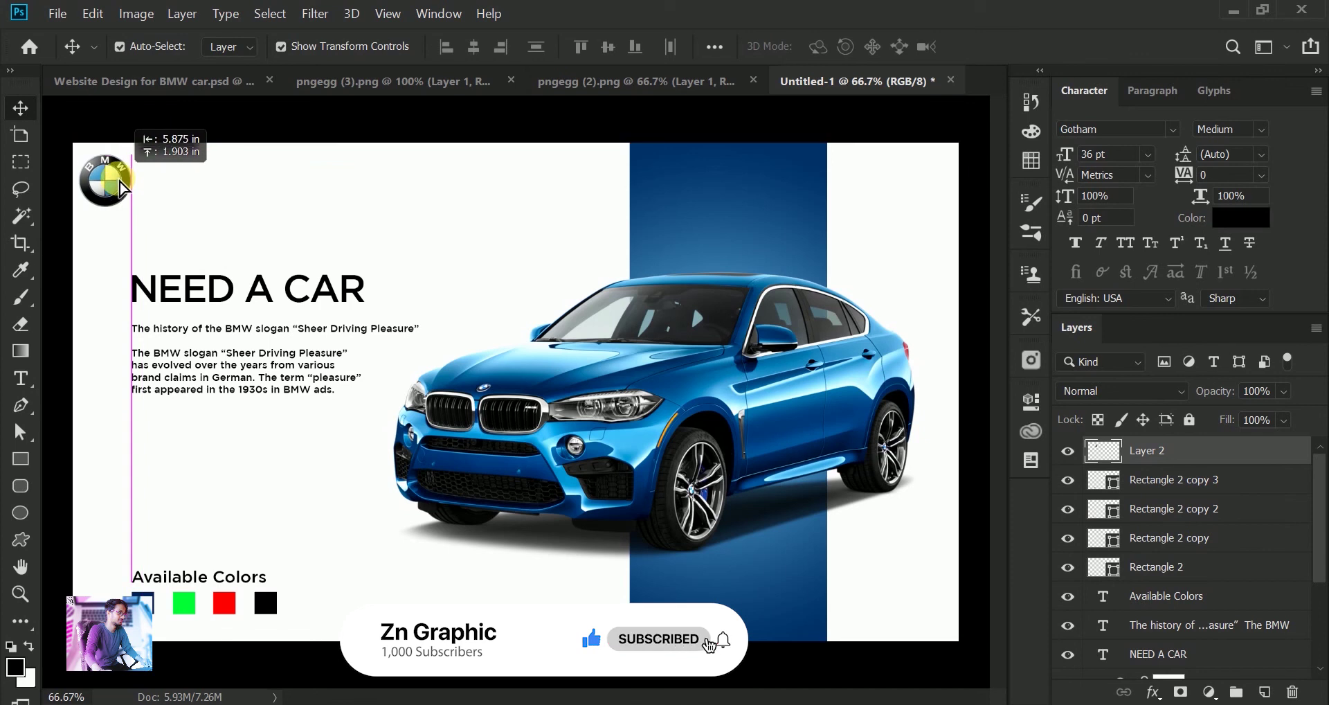
# Paste the HOME, CARS, INNOVATION, ABOUT nav text near the logo and scale it up to 30 pt
pyautogui.click(371, 202)
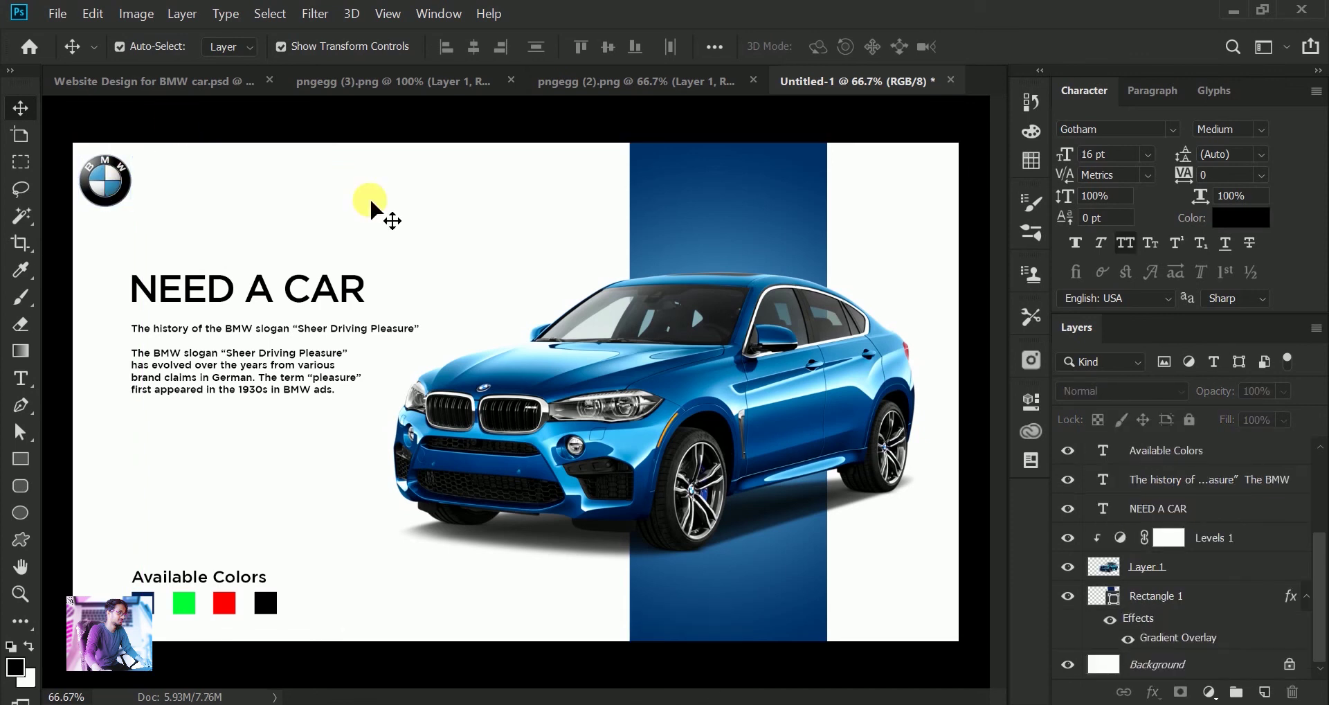
pyautogui.hotkey('ctrl', 'v')
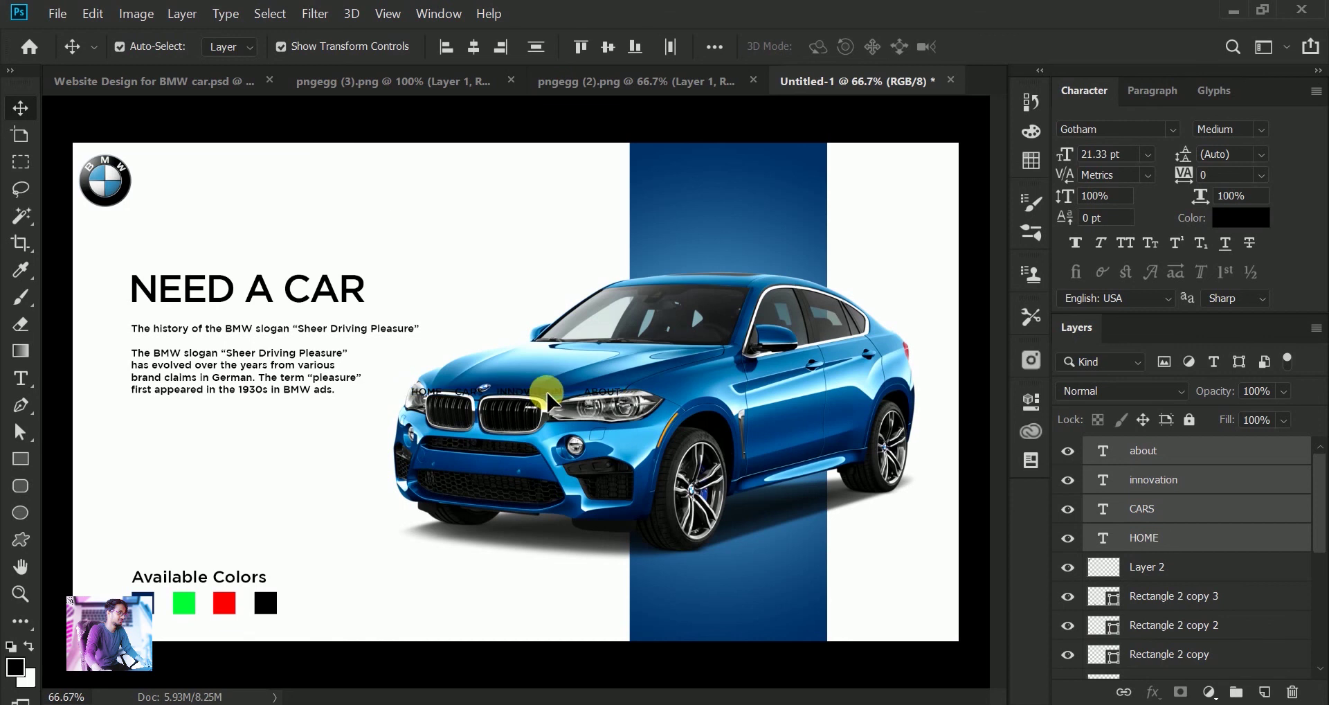
pyautogui.moveTo(551, 384)
pyautogui.mouseDown()
pyautogui.moveTo(436, 265)
pyautogui.moveTo(311, 173)
pyautogui.moveTo(353, 187)
pyautogui.mouseUp()
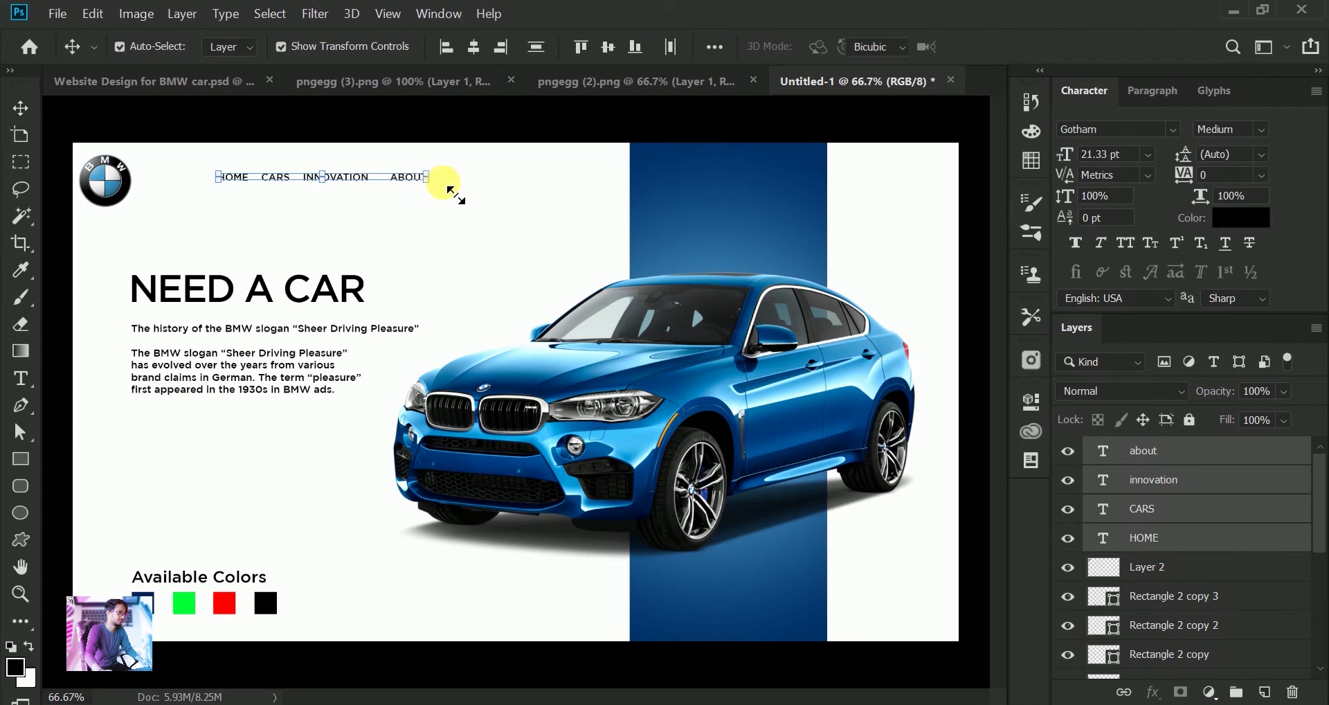
pyautogui.moveTo(426, 179); pyautogui.dragTo(512, 199)
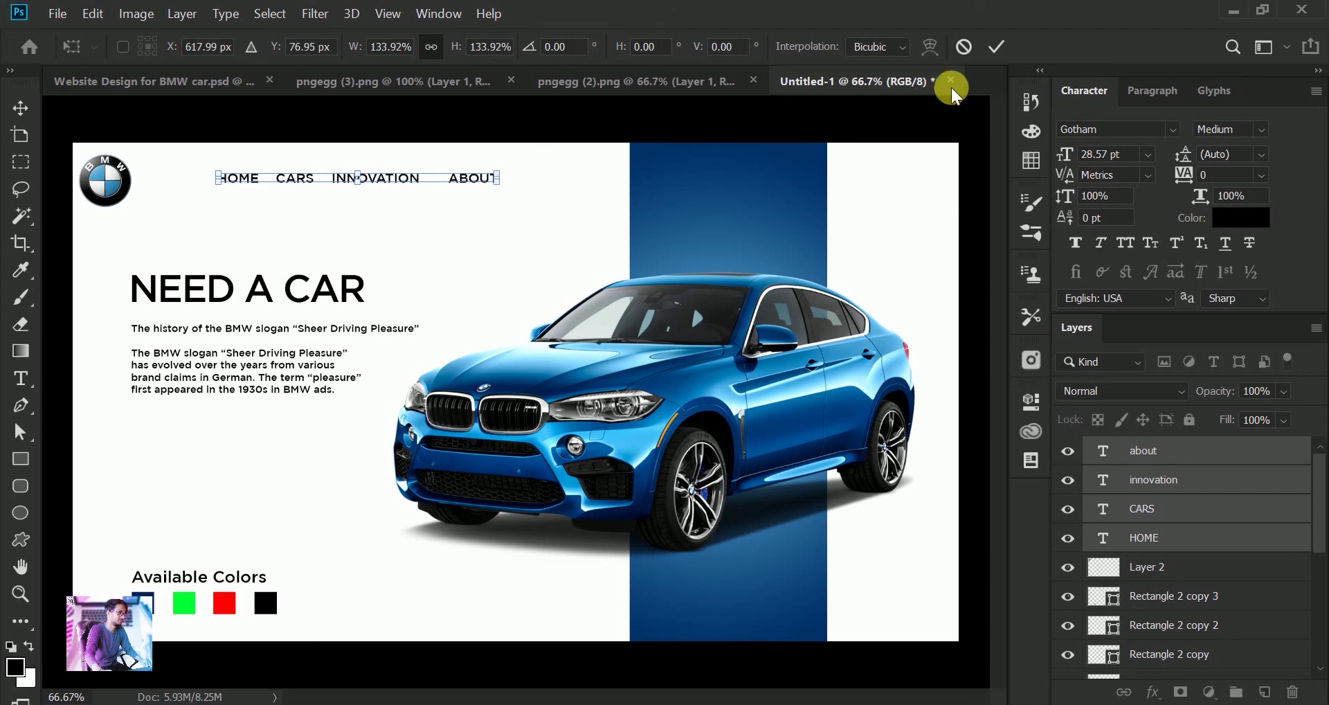
pyautogui.click(996, 47)
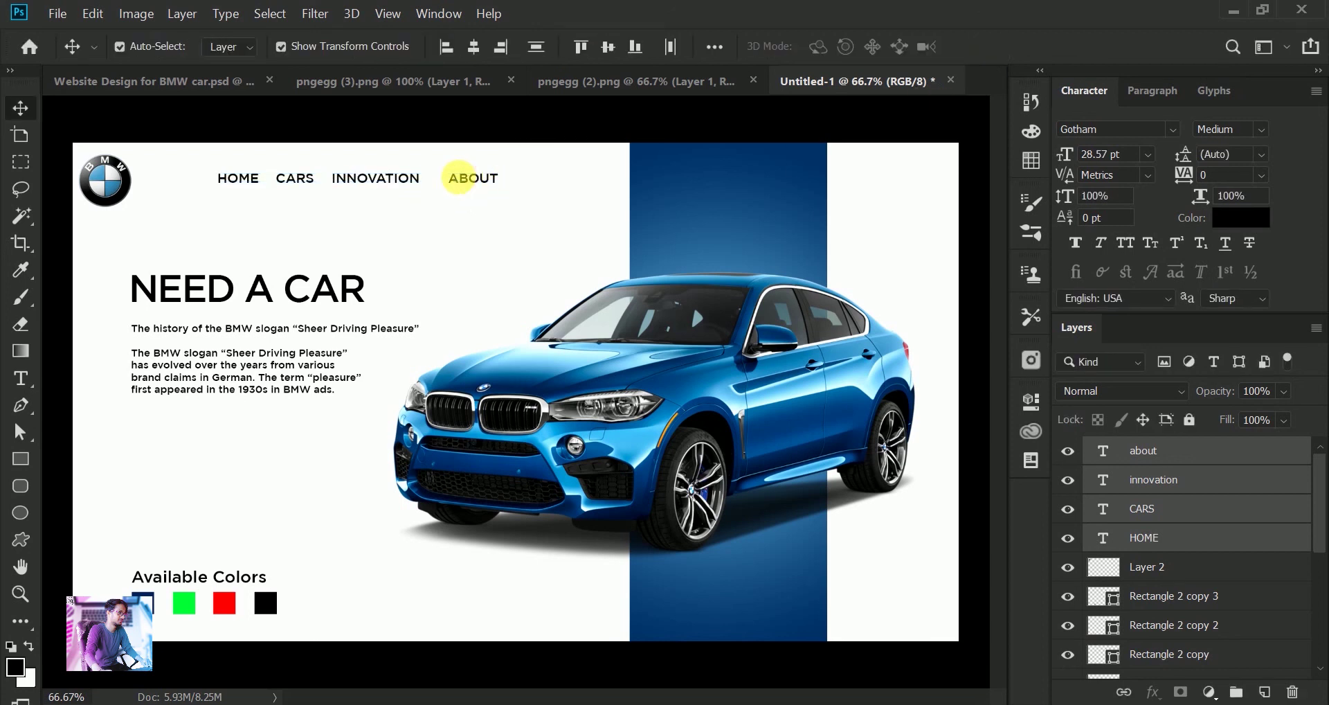
# Position the navigation links in a row beside the BMW logo, nudging them down slightly
pyautogui.moveTo(469, 186)
pyautogui.mouseDown()
pyautogui.moveTo(398, 179)
pyautogui.moveTo(482, 182)
pyautogui.mouseUp()
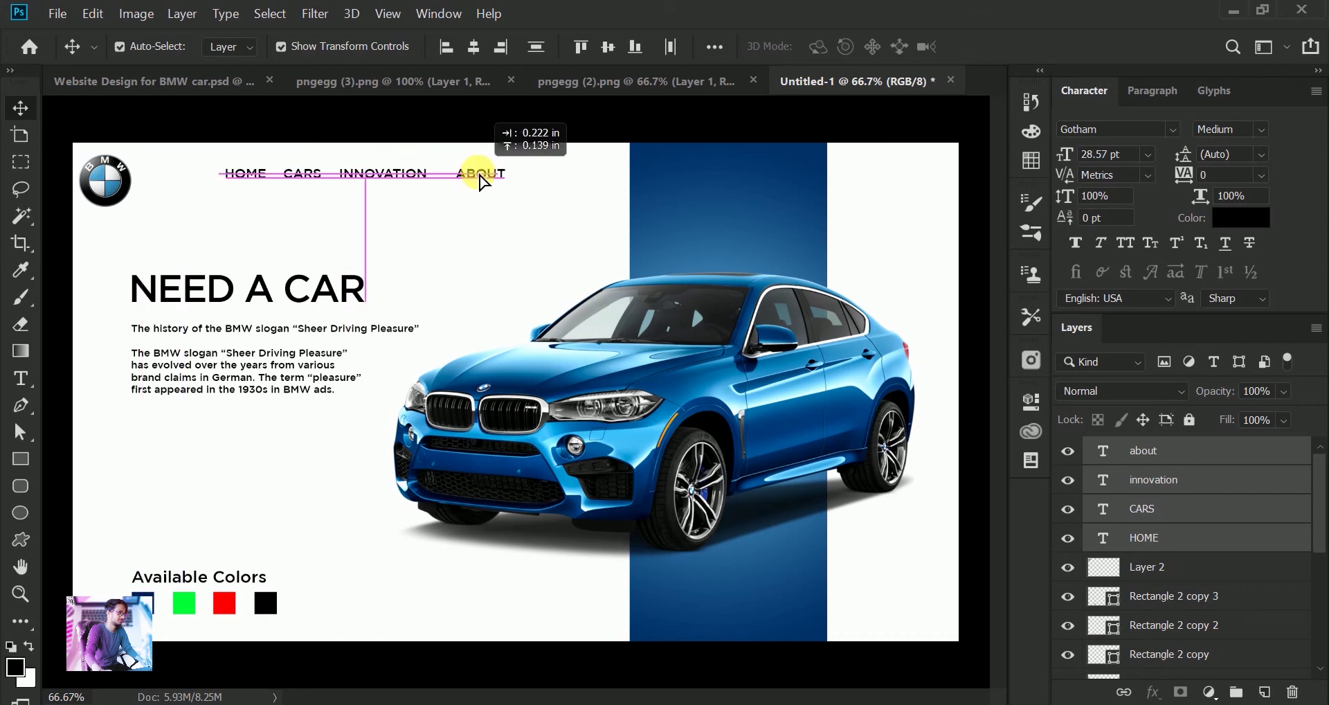
pyautogui.moveTo(483, 182); pyautogui.dragTo(483, 180)
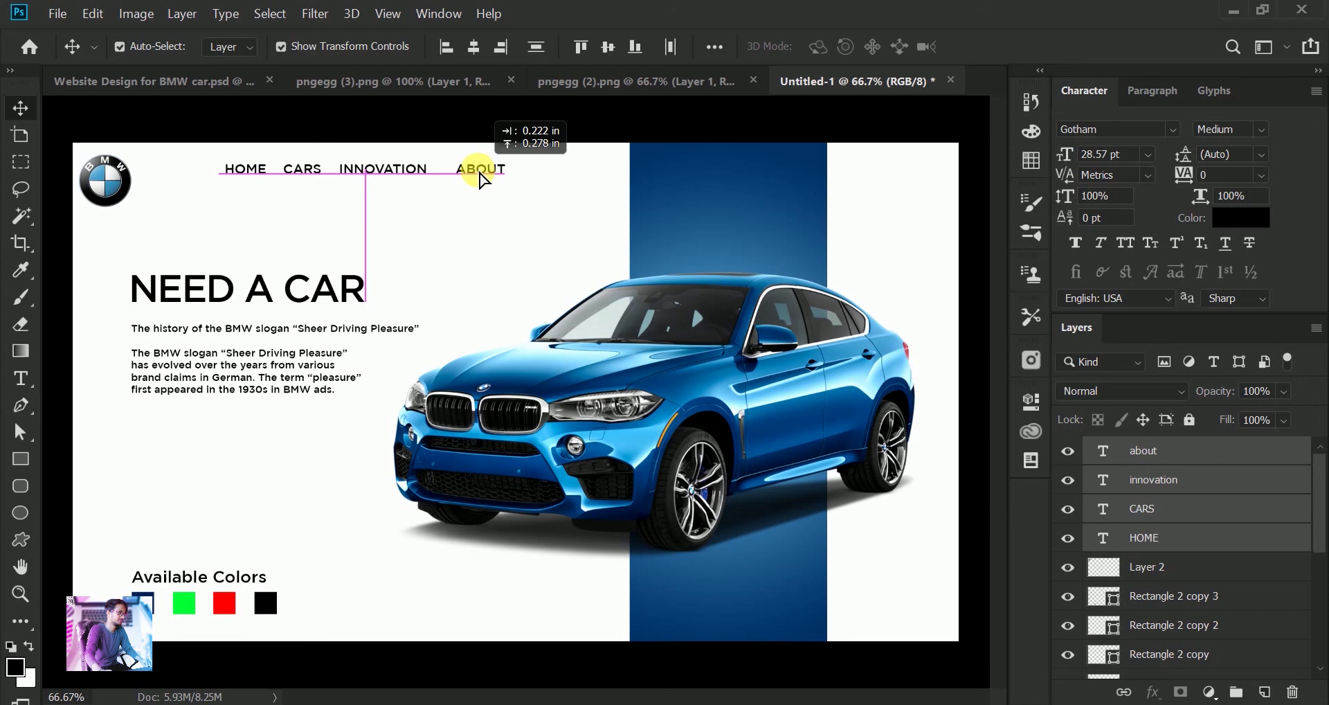
pyautogui.moveTo(483, 180); pyautogui.dragTo(482, 180)
pyautogui.press('Down')
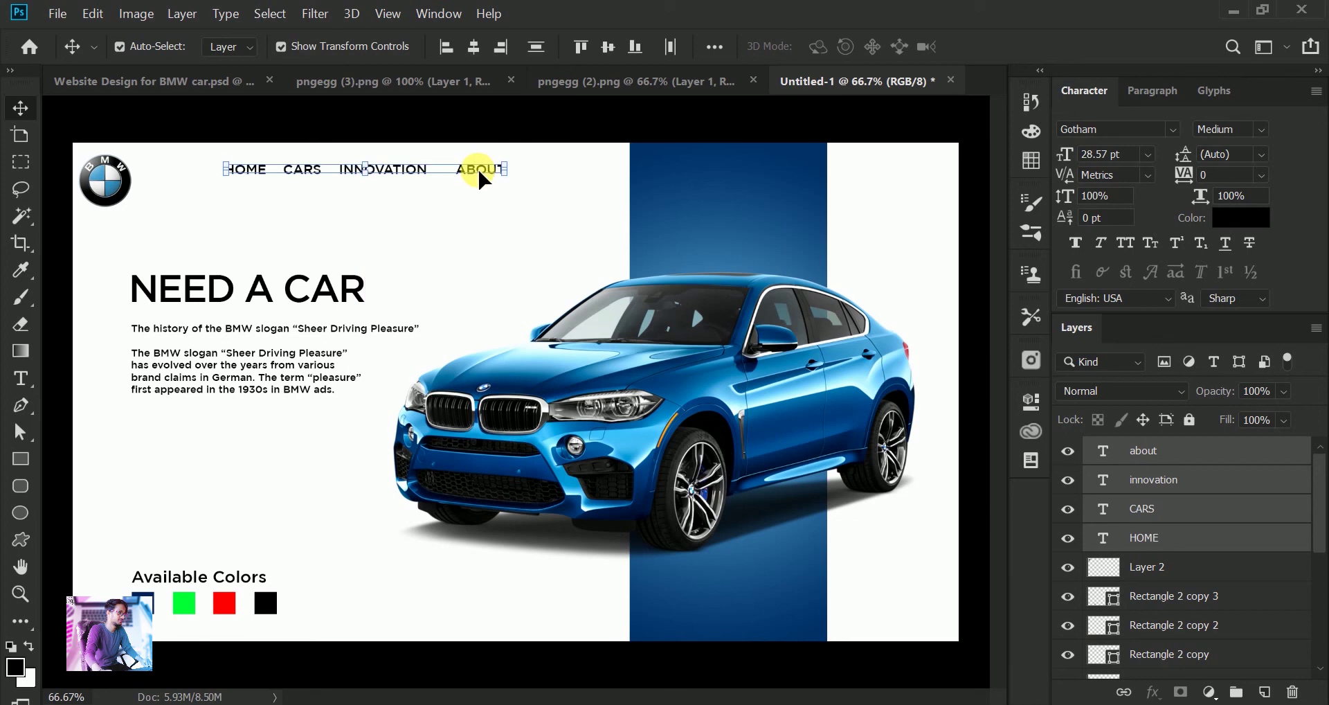
pyautogui.press('Down')
pyautogui.press('Down')
pyautogui.press('Down')
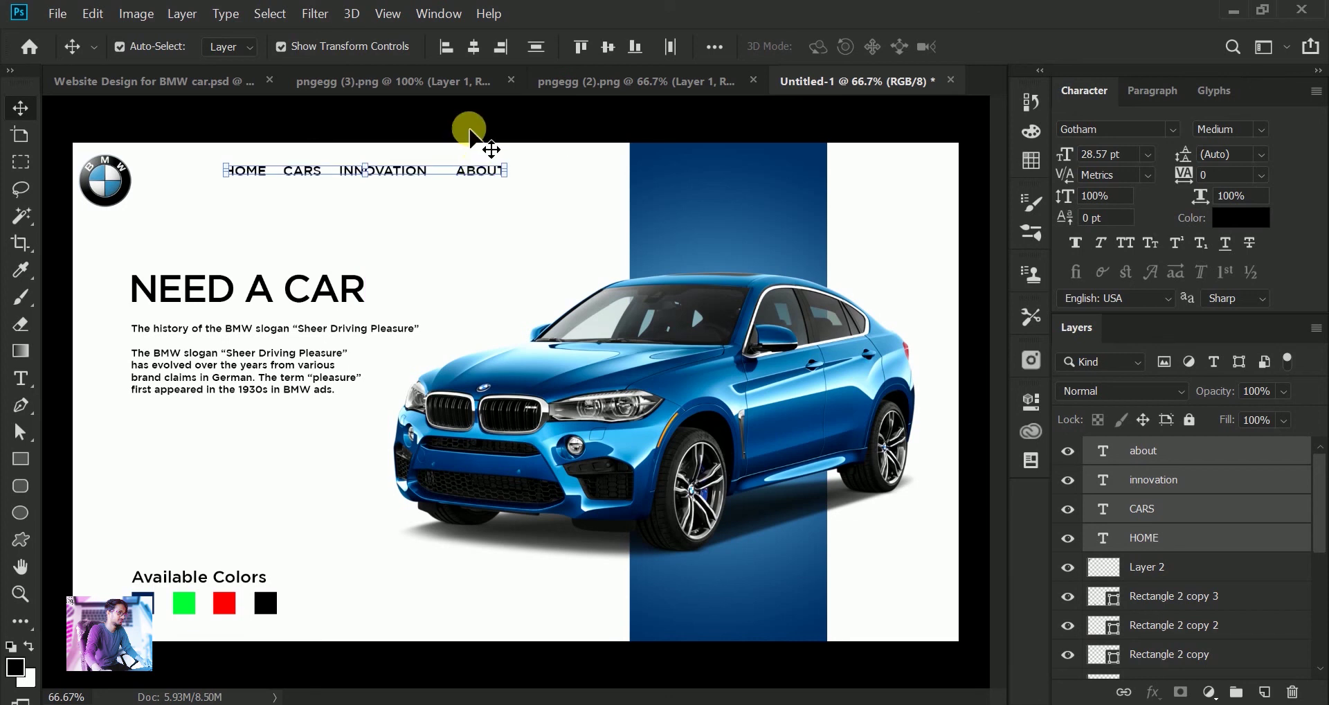
pyautogui.click(471, 133)
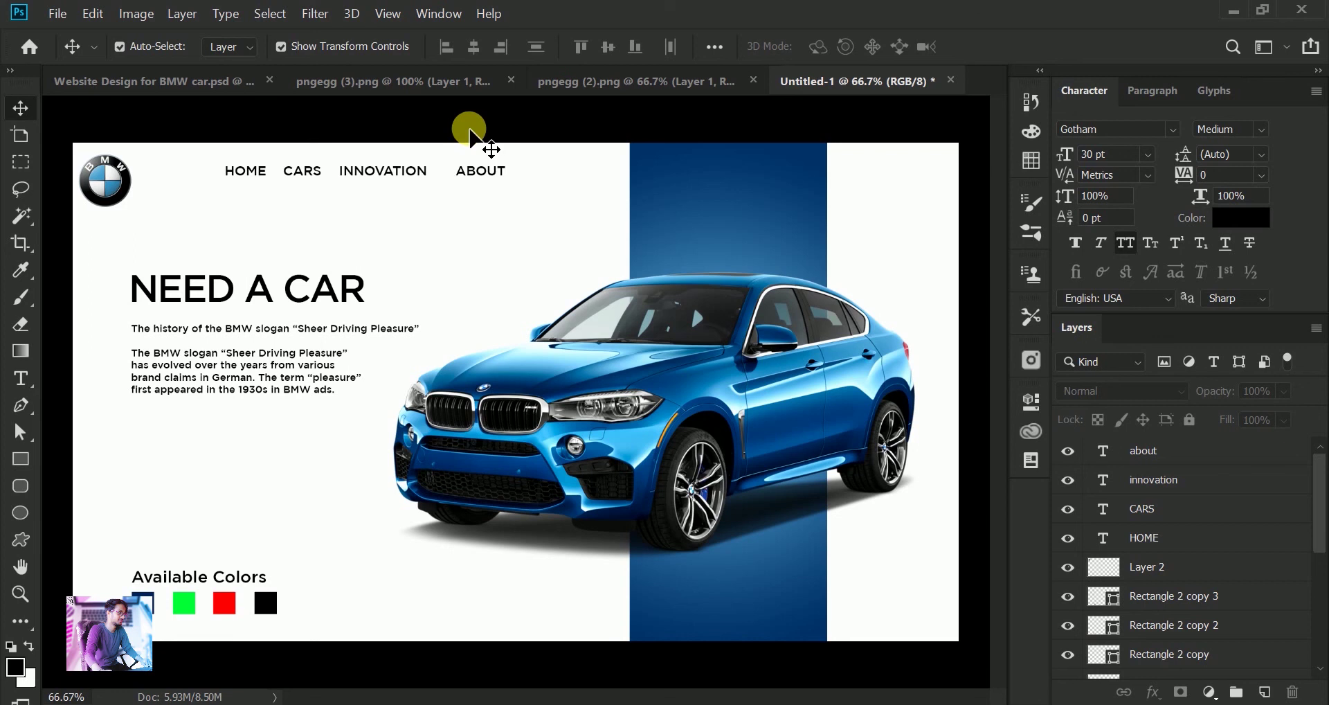
# Draw a small white-filled circle dot near the bottom of the blue band
pyautogui.click(20, 512)
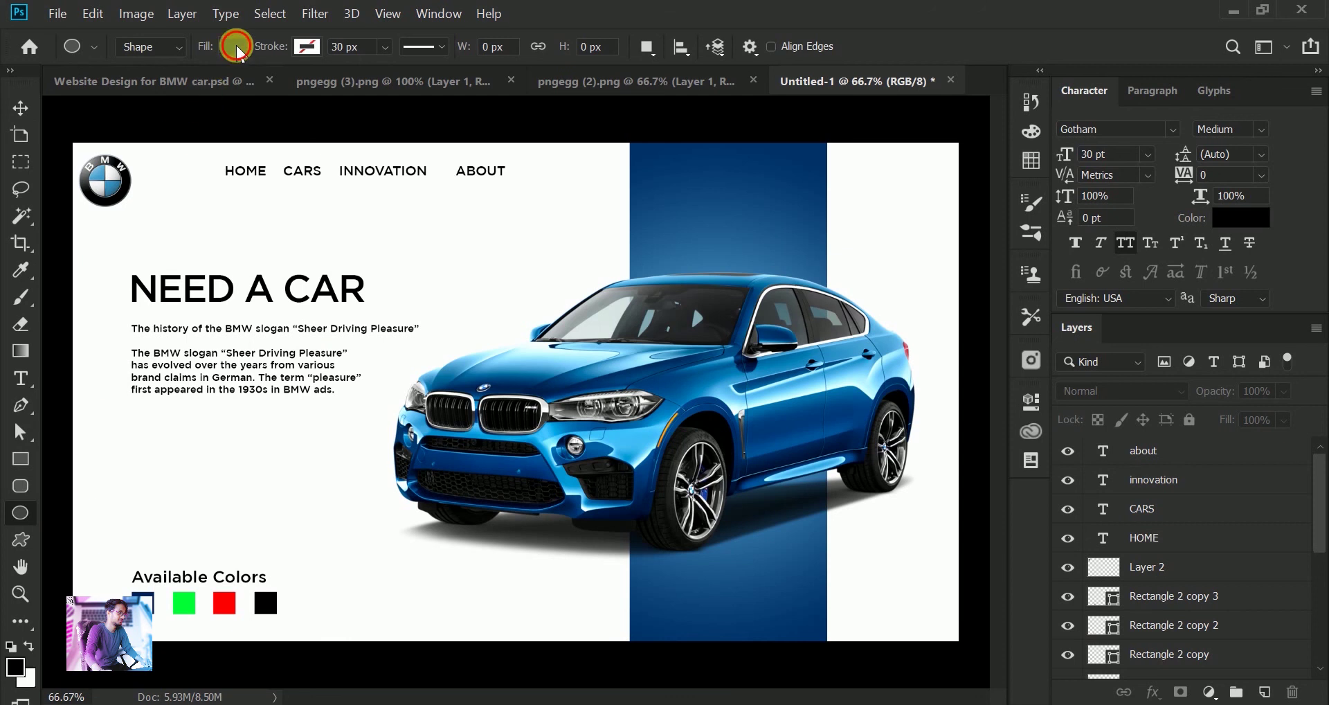
pyautogui.click(234, 47)
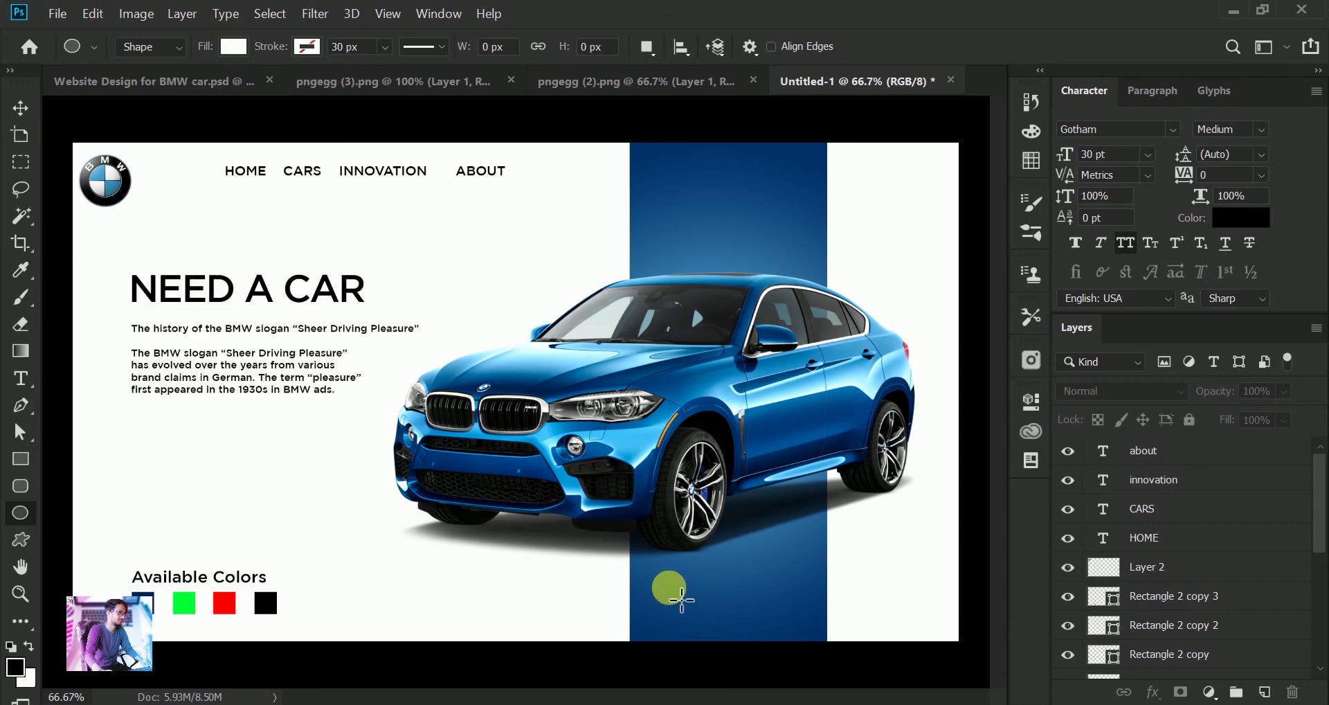
pyautogui.moveTo(673, 602); pyautogui.dragTo(679, 614)
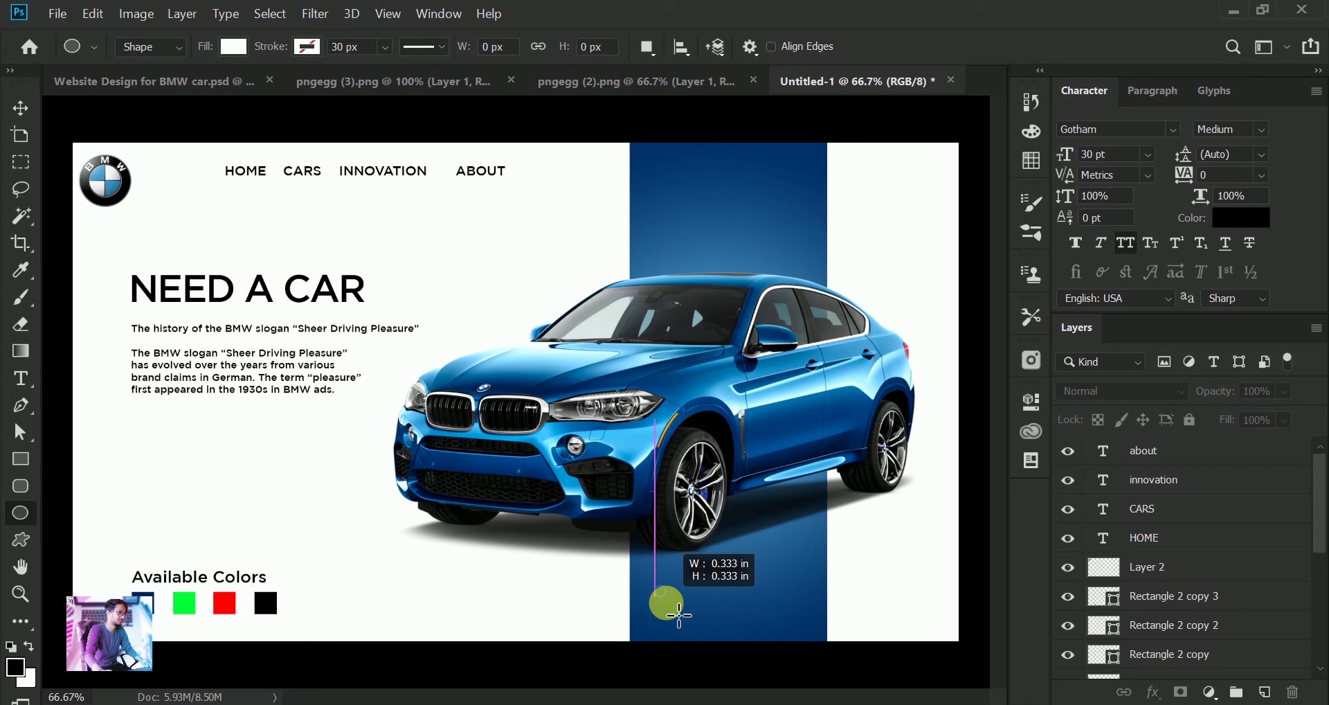
pyautogui.moveTo(679, 613); pyautogui.dragTo(686, 615)
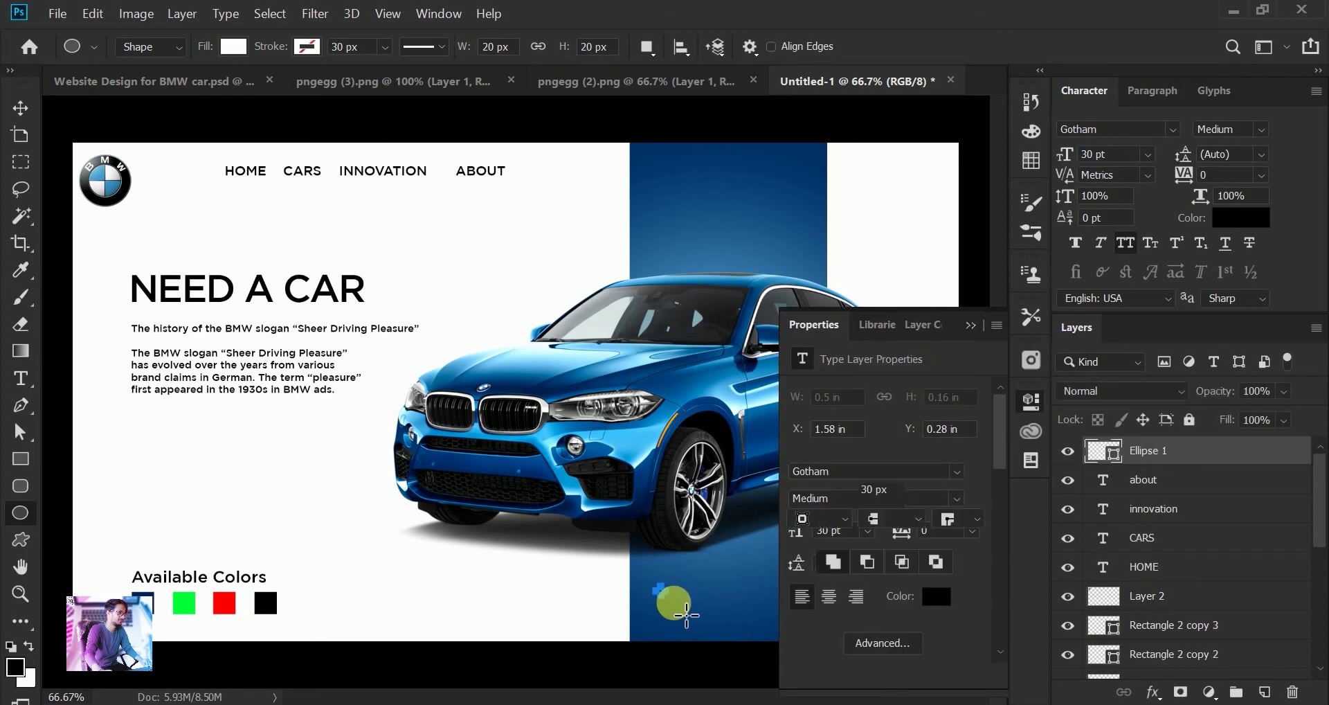
pyautogui.click(970, 324)
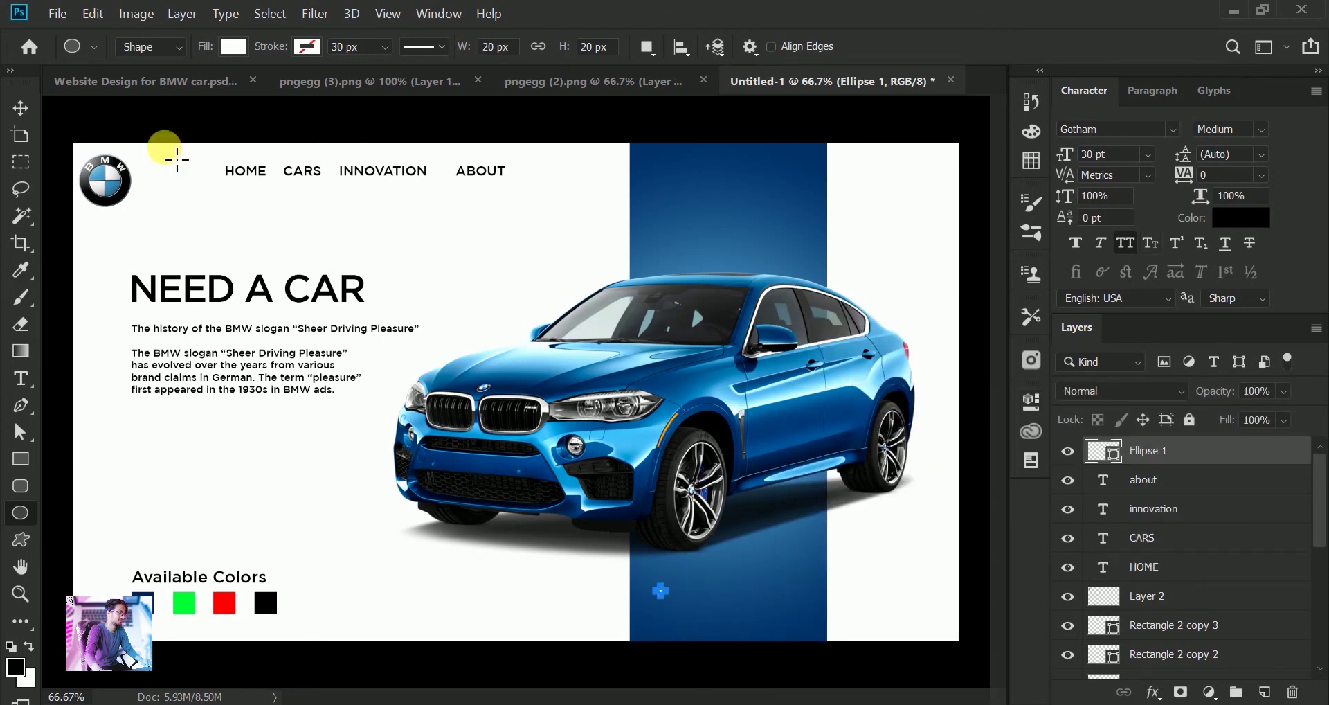
pyautogui.click(20, 108)
pyautogui.click(668, 608)
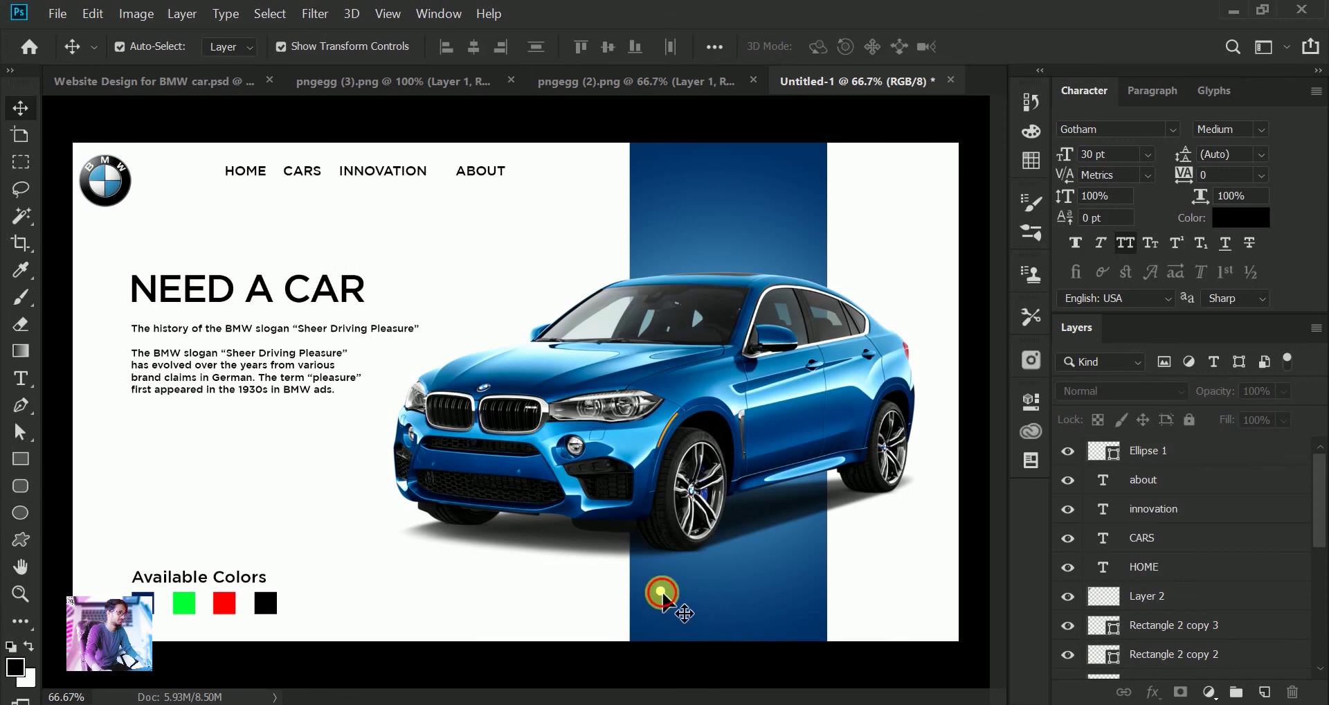
# Alt-drag a duplicate of the dot to make a second dot beside the first
pyautogui.click(661, 591)
pyautogui.click(961, 294)
pyautogui.moveTo(662, 597); pyautogui.dragTo(684, 600)
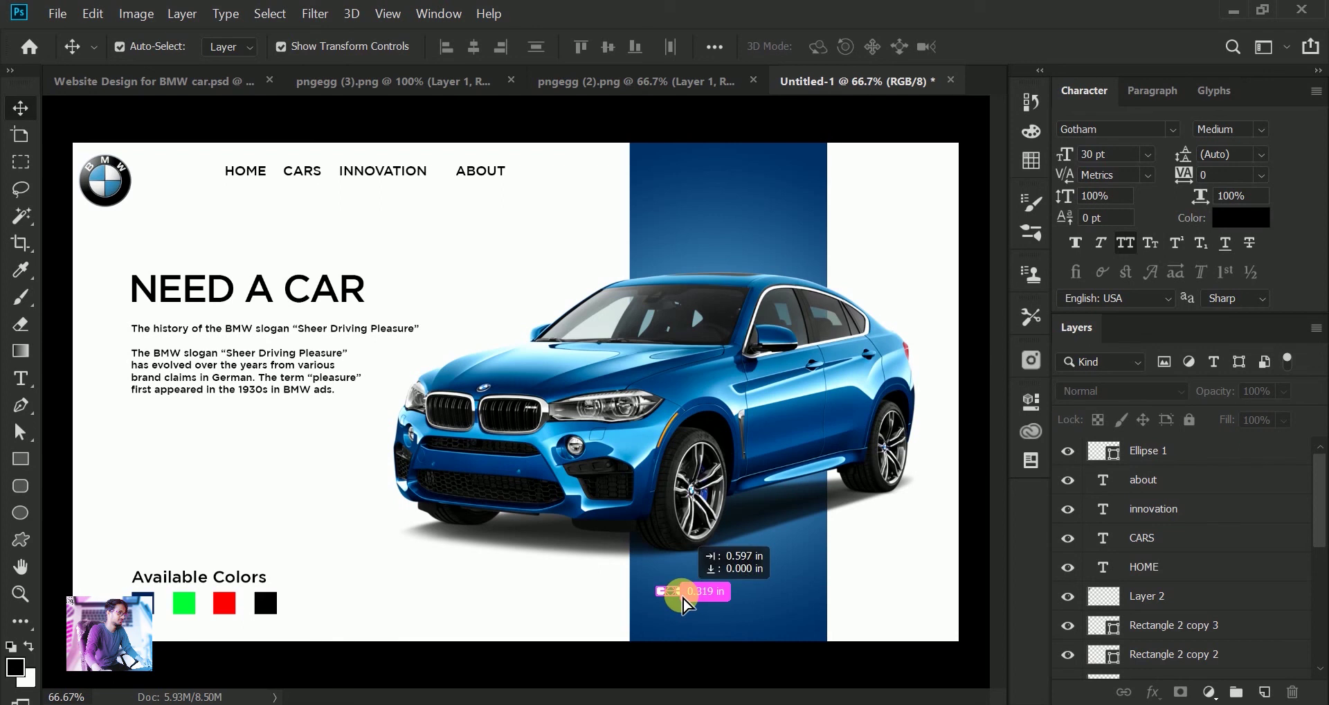
pyautogui.moveTo(684, 600); pyautogui.dragTo(713, 599)
pyautogui.click(751, 604)
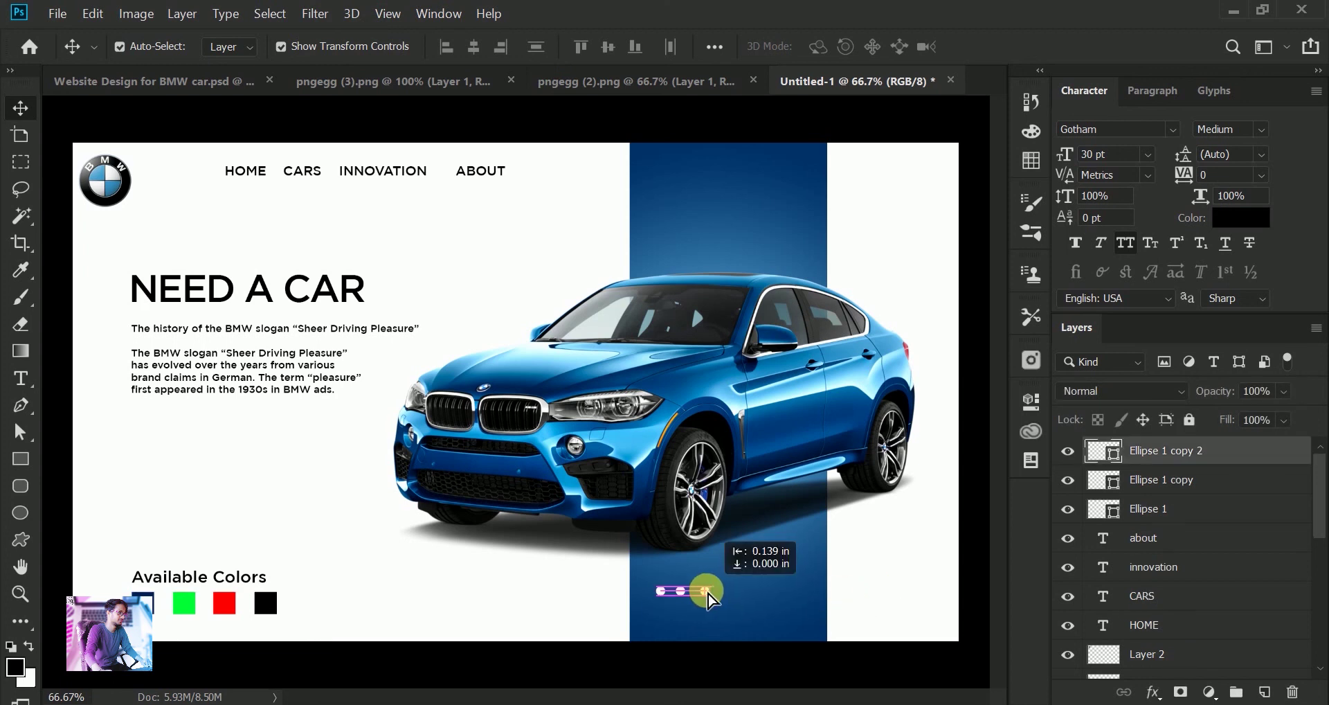
# Add a third and fourth dot, adjusting them so all four are evenly spaced
pyautogui.moveTo(713, 599); pyautogui.dragTo(710, 600)
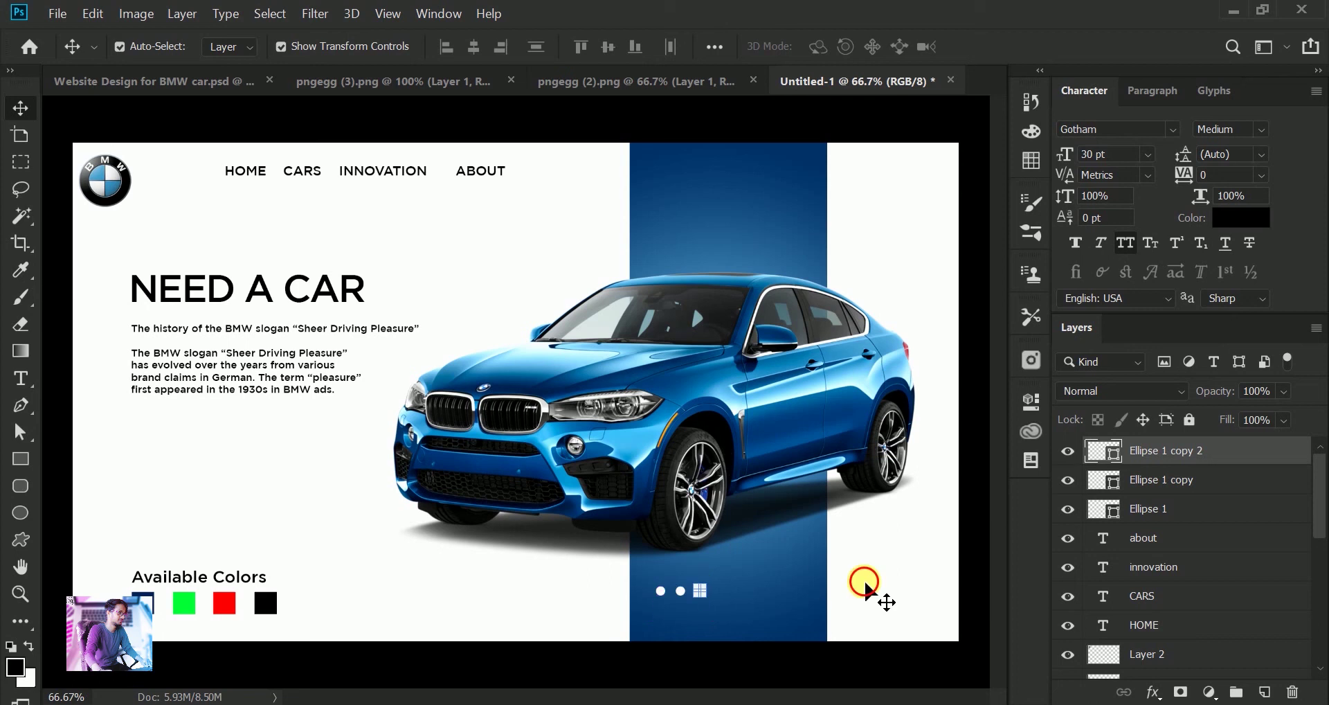
pyautogui.moveTo(711, 600); pyautogui.dragTo(724, 603)
pyautogui.click(902, 576)
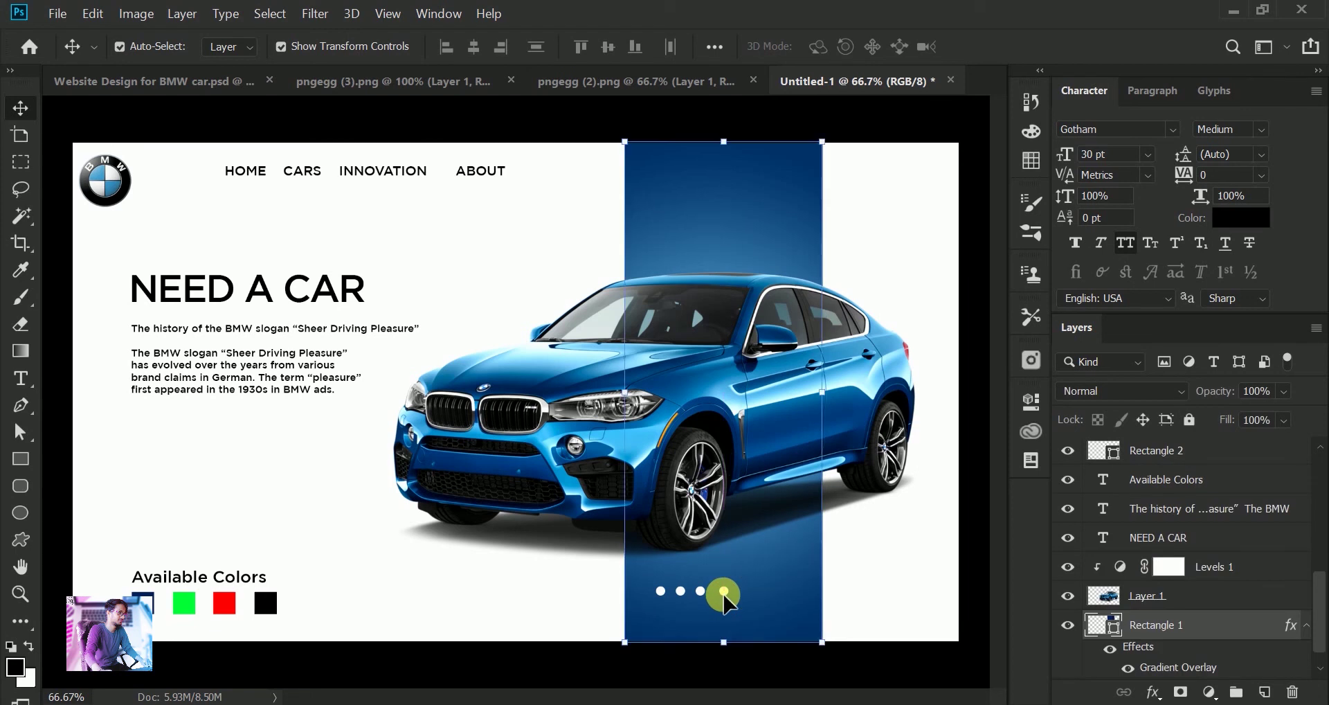
pyautogui.click(882, 608)
pyautogui.click(727, 597)
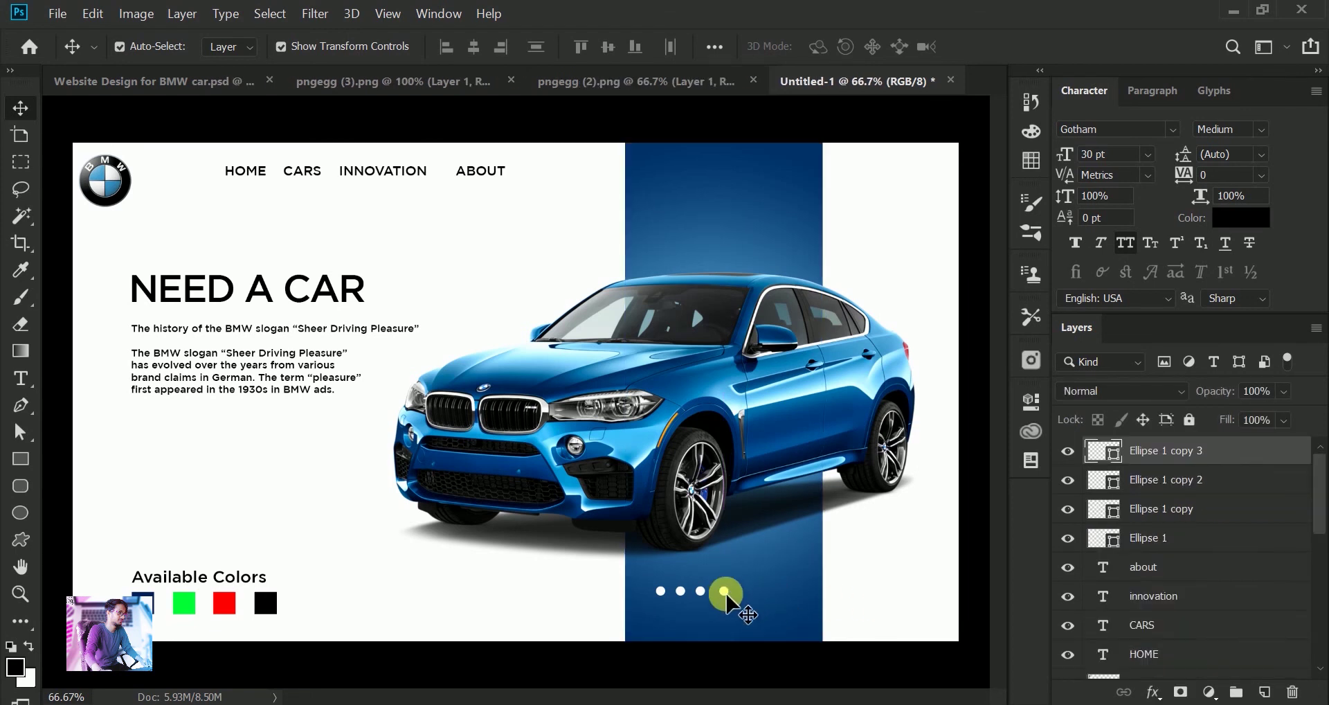
pyautogui.moveTo(726, 595); pyautogui.dragTo(721, 592)
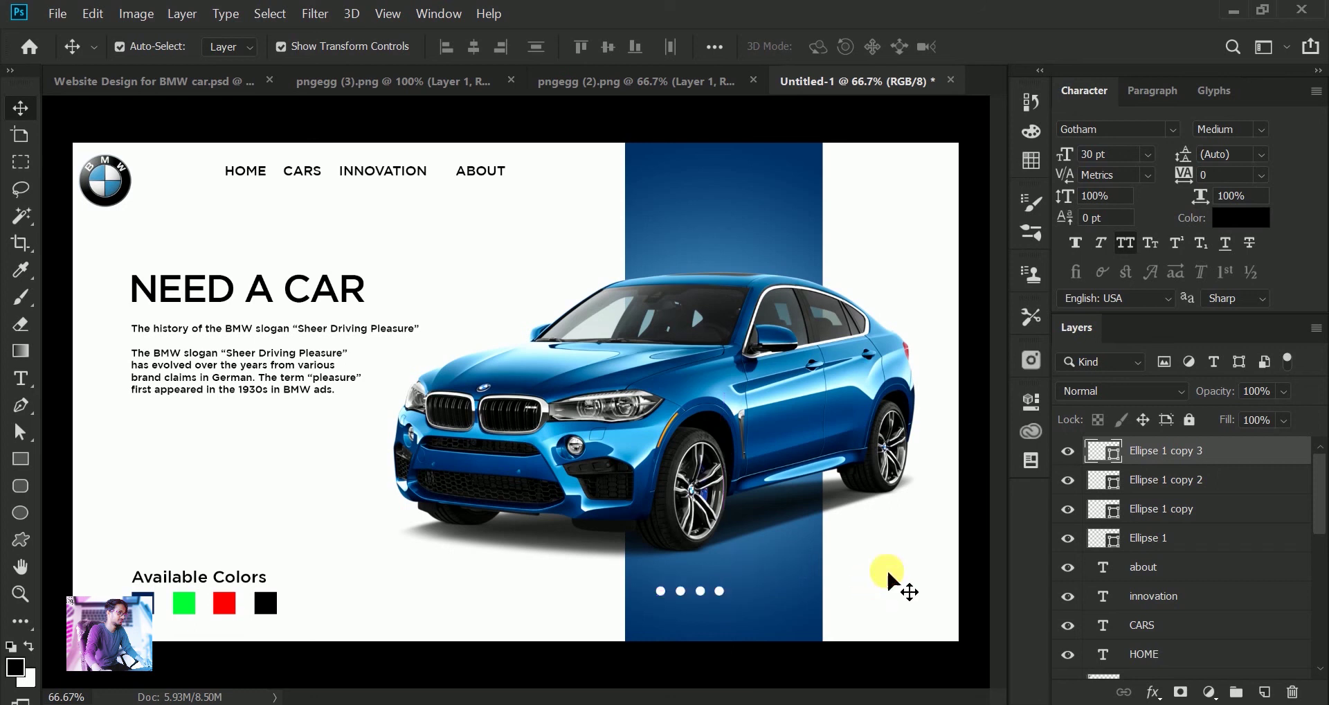
pyautogui.click(887, 583)
# Select all four slider dots and move the row right and slightly lower
pyautogui.click(717, 592)
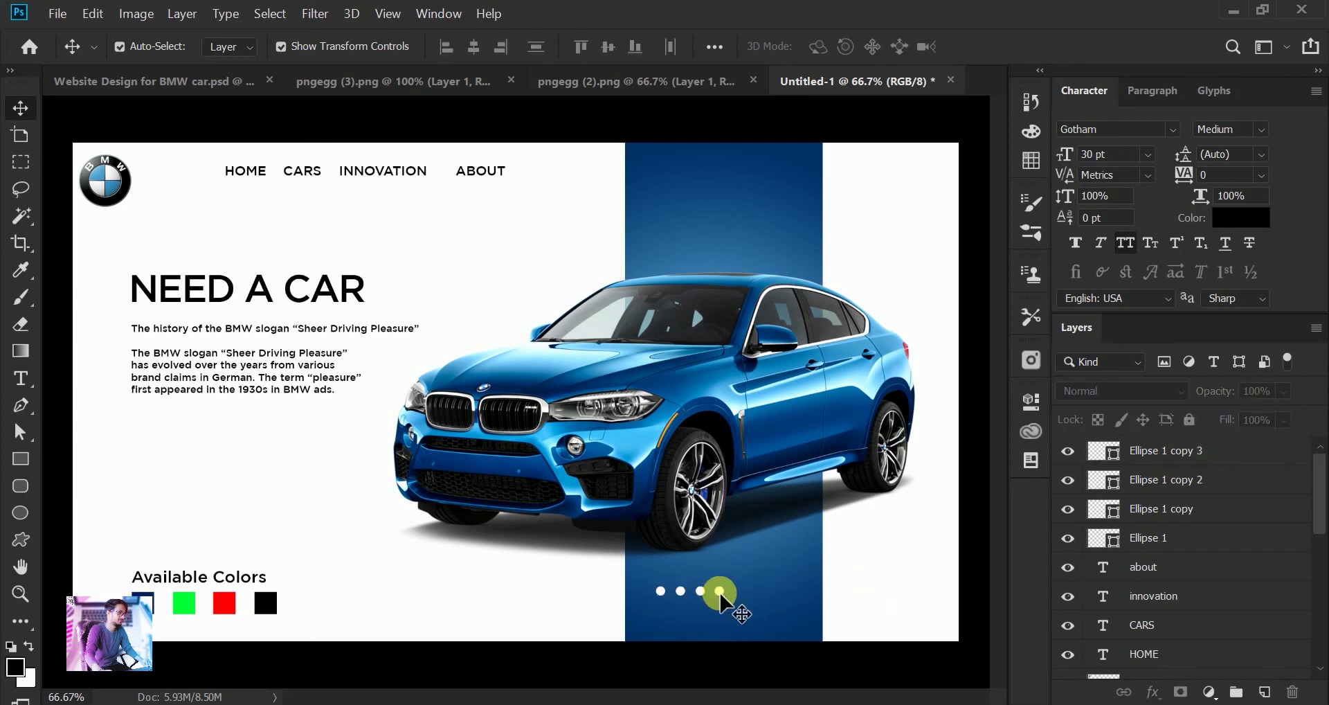
pyautogui.keyDown('ctrl'); pyautogui.click(1181, 519); pyautogui.keyUp('ctrl')
pyautogui.keyDown('ctrl'); pyautogui.click(1201, 535); pyautogui.keyUp('ctrl')
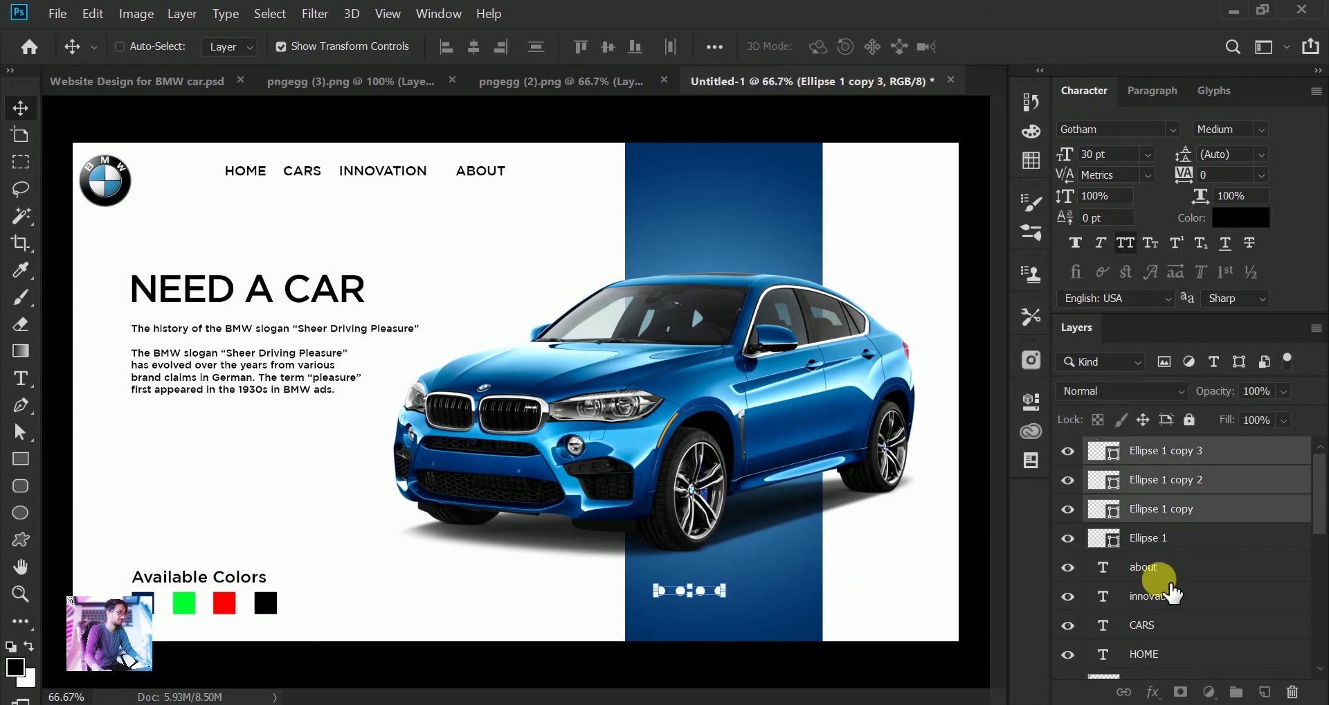
pyautogui.moveTo(702, 601); pyautogui.dragTo(744, 592)
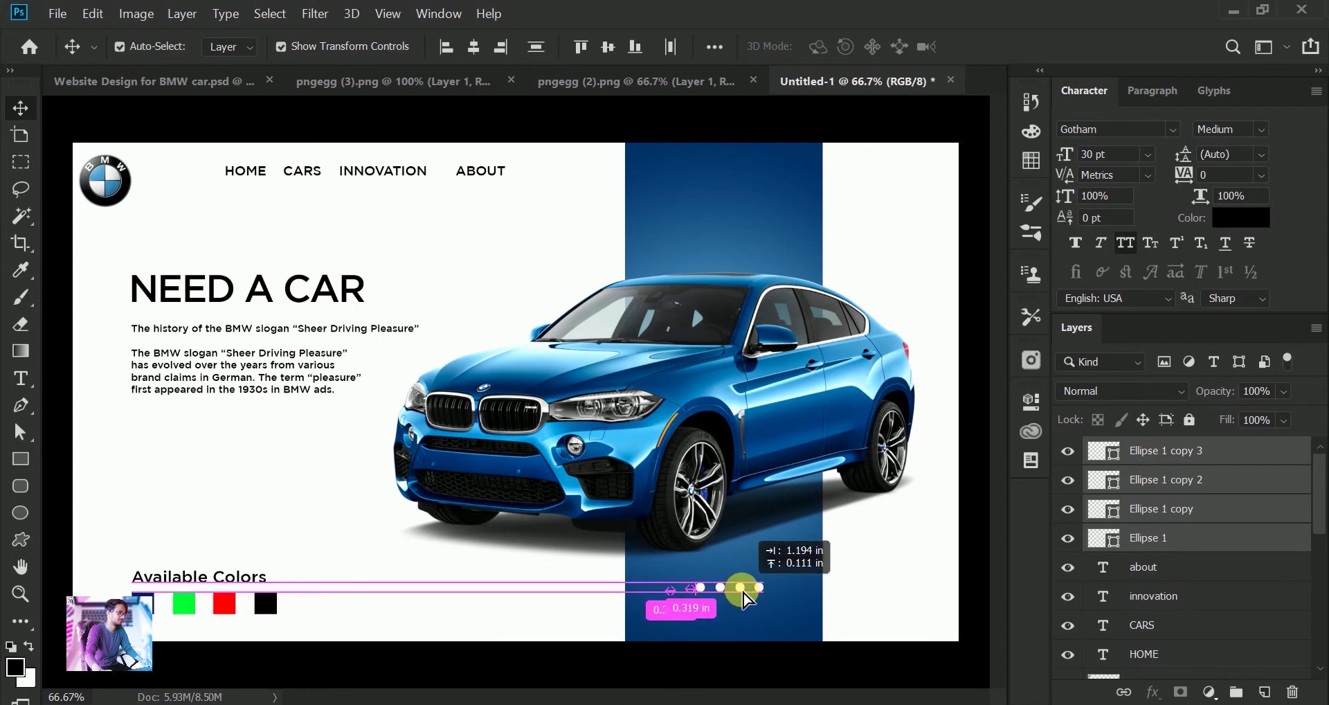
pyautogui.moveTo(745, 599)
pyautogui.mouseDown()
pyautogui.moveTo(733, 612)
pyautogui.moveTo(745, 614)
pyautogui.mouseUp()
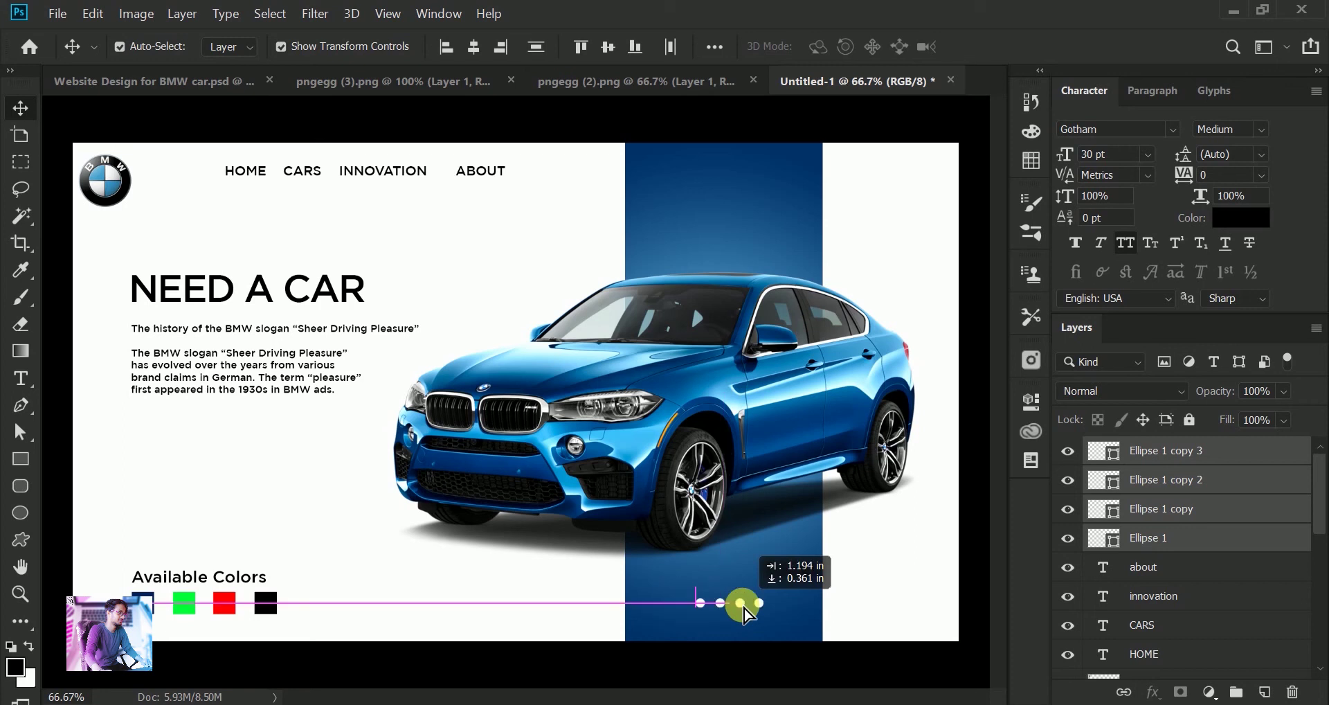
pyautogui.click(979, 564)
# Give Ellipse 1 0% fill and a 2 px white Stroke effect
pyautogui.click(701, 603)
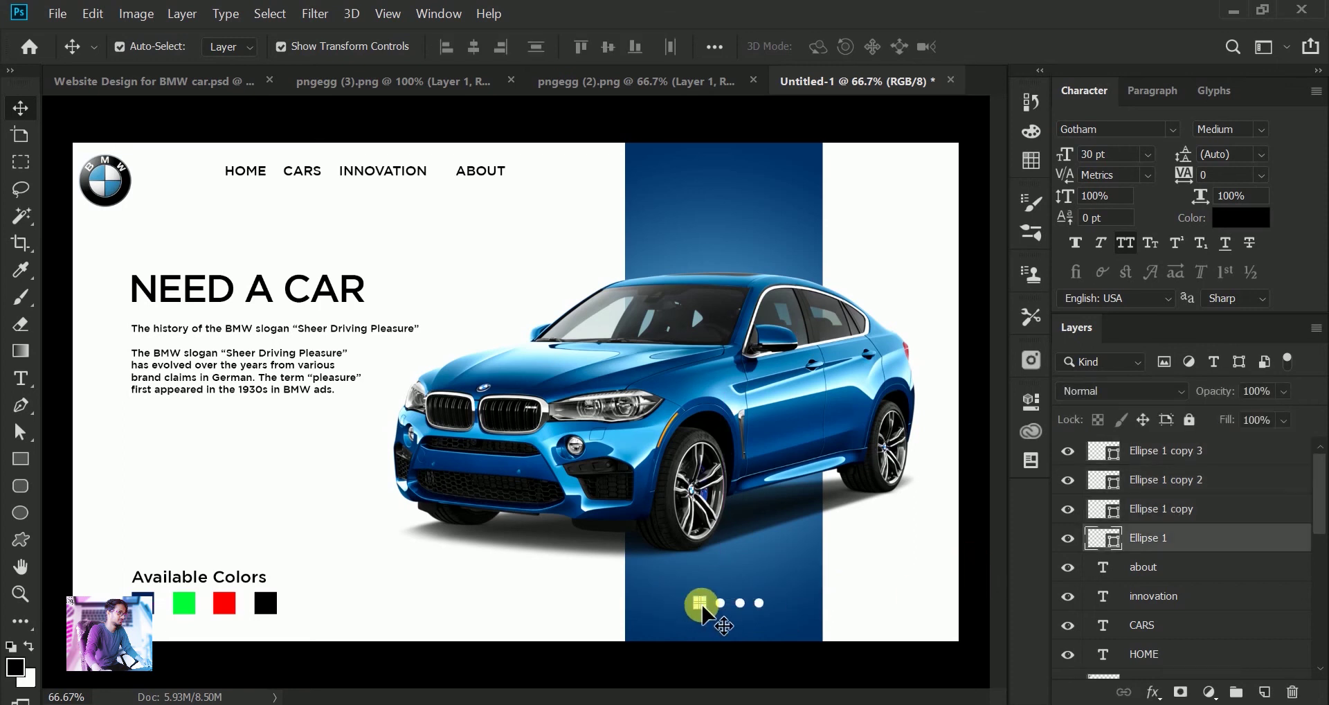
pyautogui.moveTo(1226, 419); pyautogui.dragTo(1066, 429)
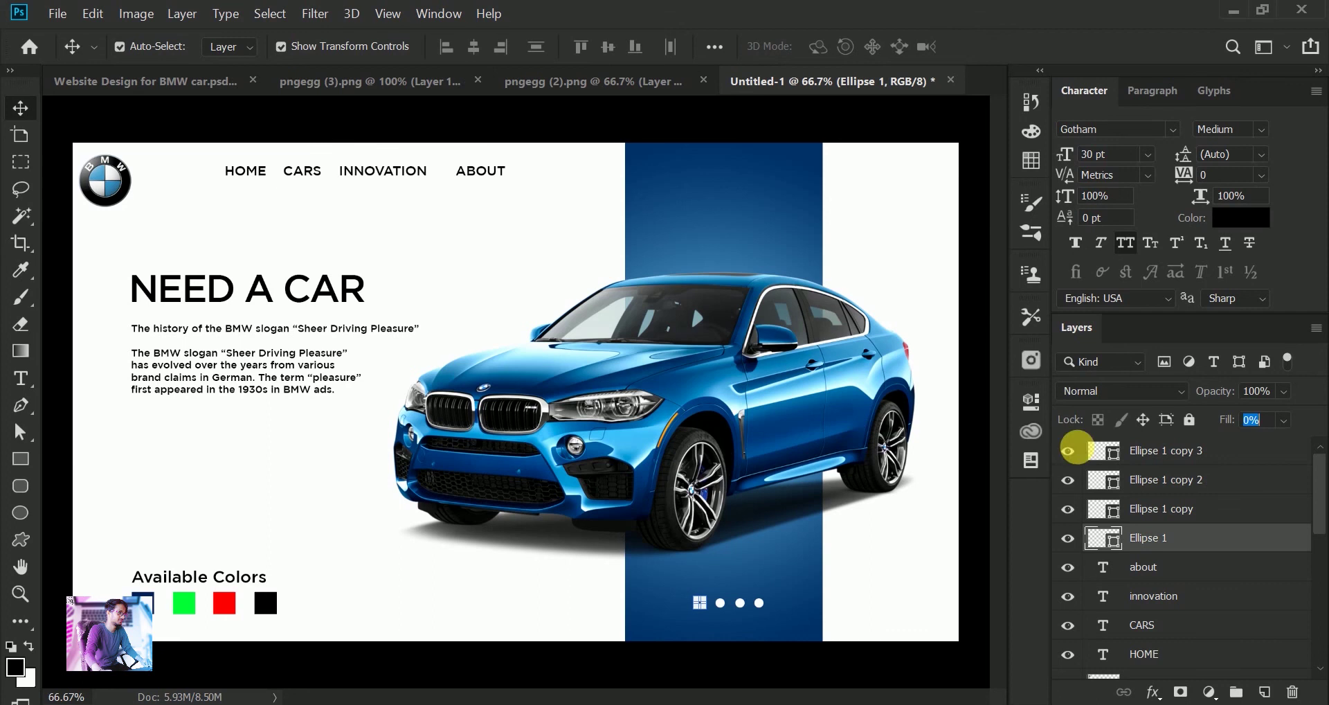
pyautogui.click(1152, 691)
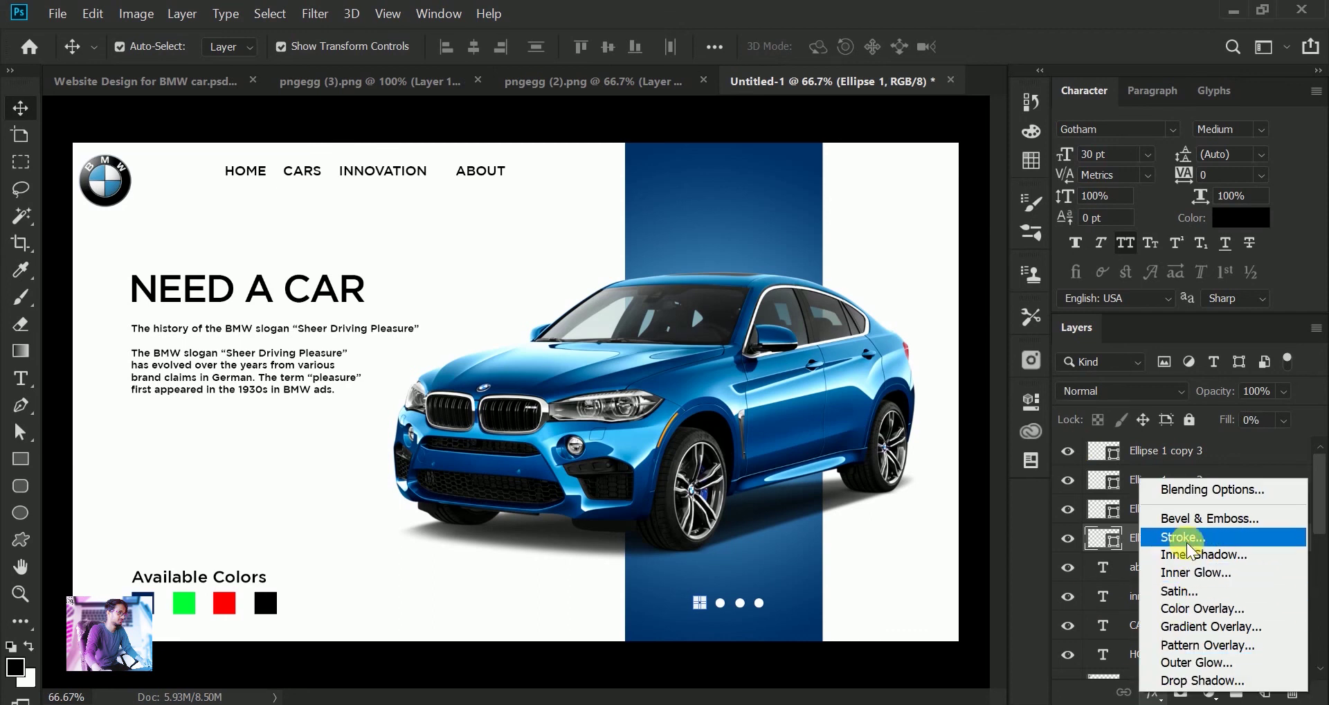
pyautogui.click(1187, 542)
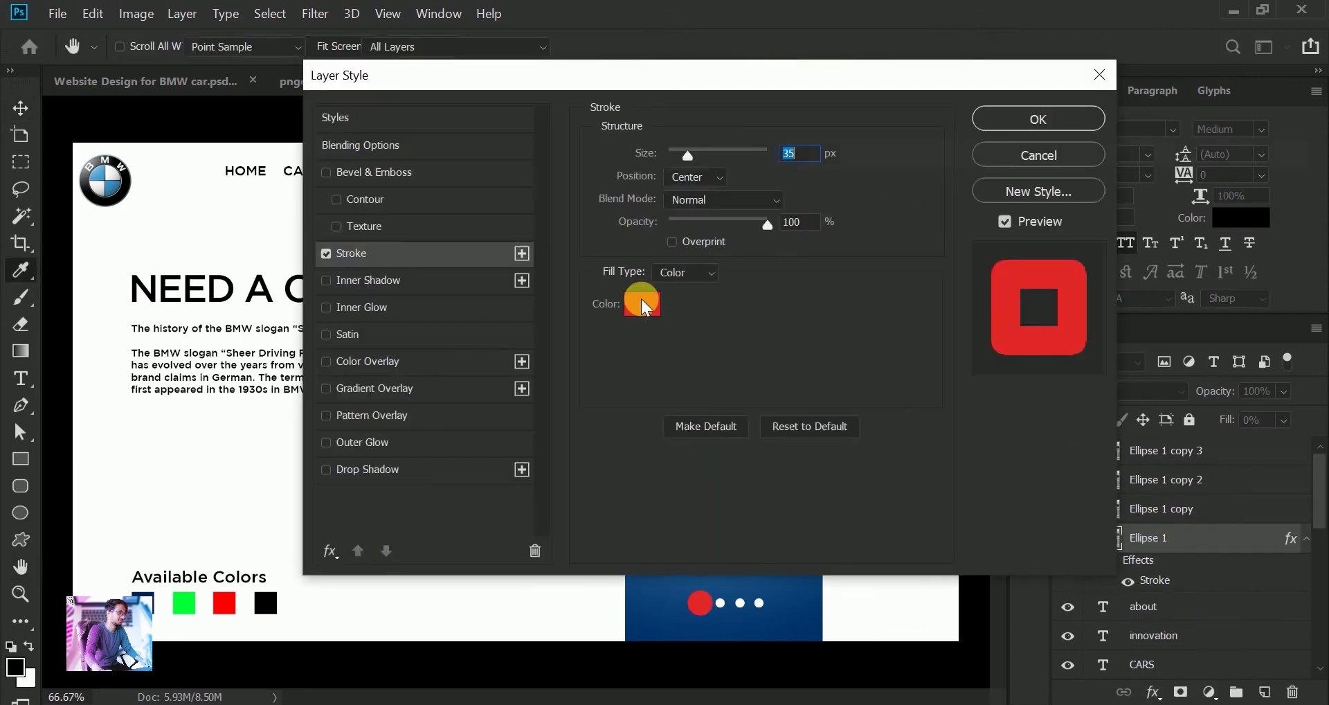
pyautogui.click(644, 306)
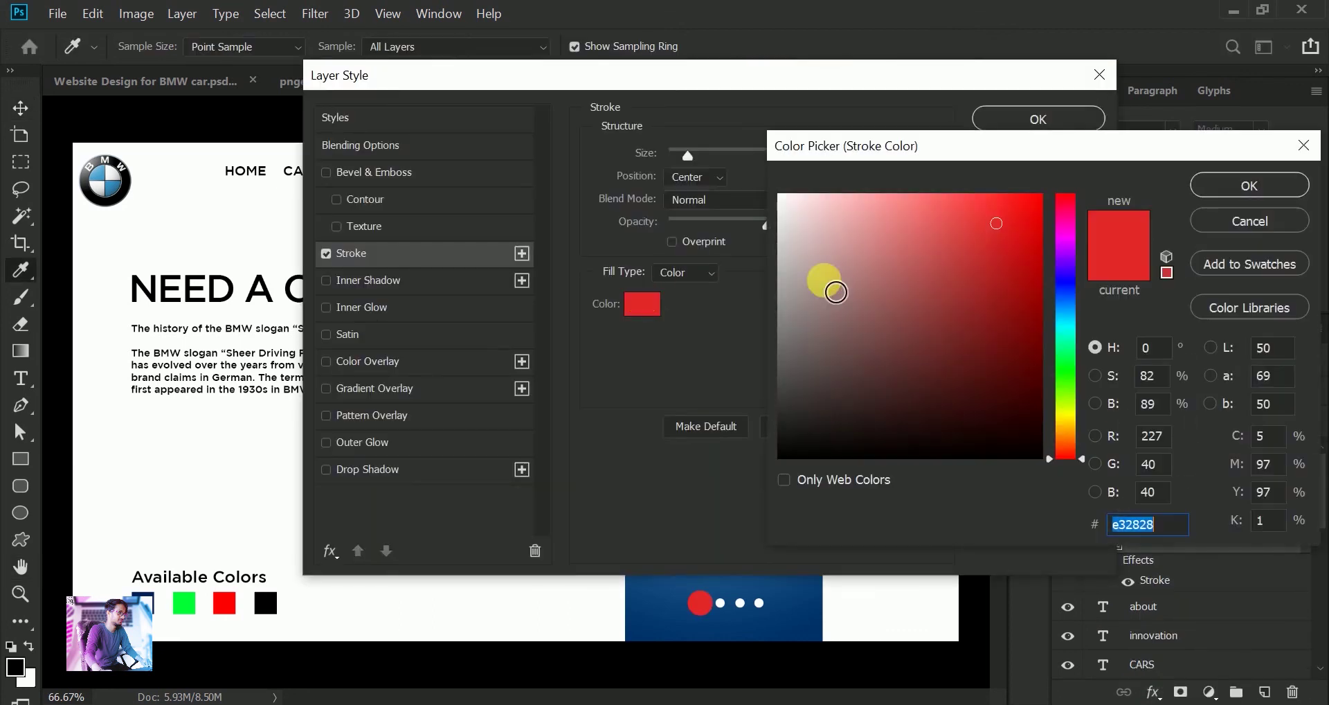
pyautogui.moveTo(824, 281); pyautogui.dragTo(747, 172)
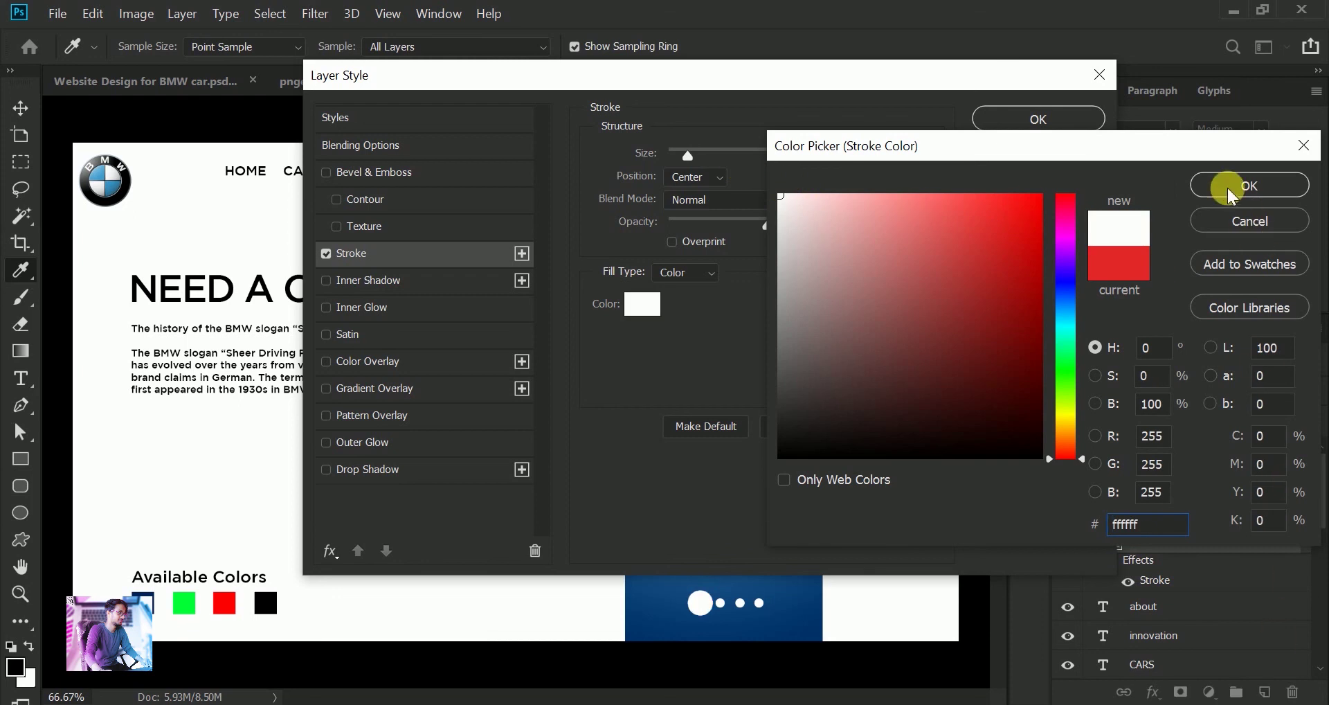
pyautogui.click(1250, 185)
pyautogui.write('2')
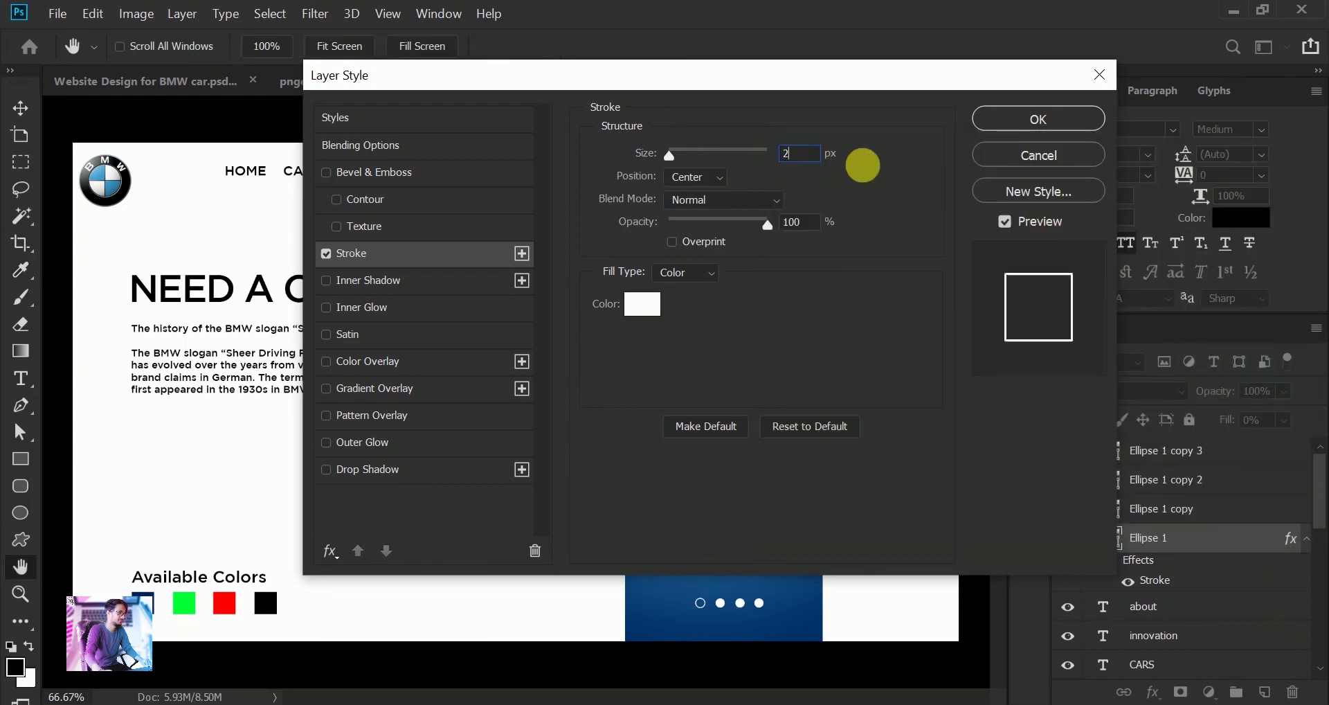
pyautogui.click(1035, 123)
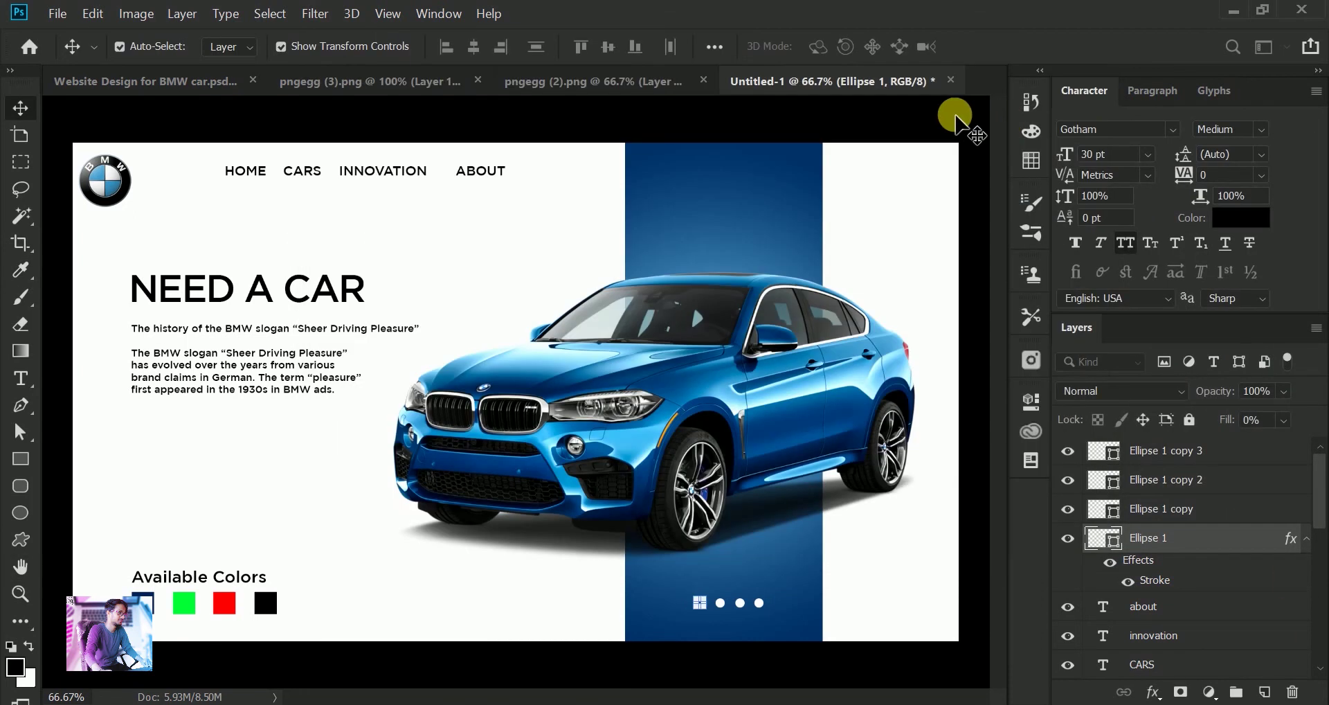
# Type an EN text label on the right side of the page
pyautogui.click(952, 124)
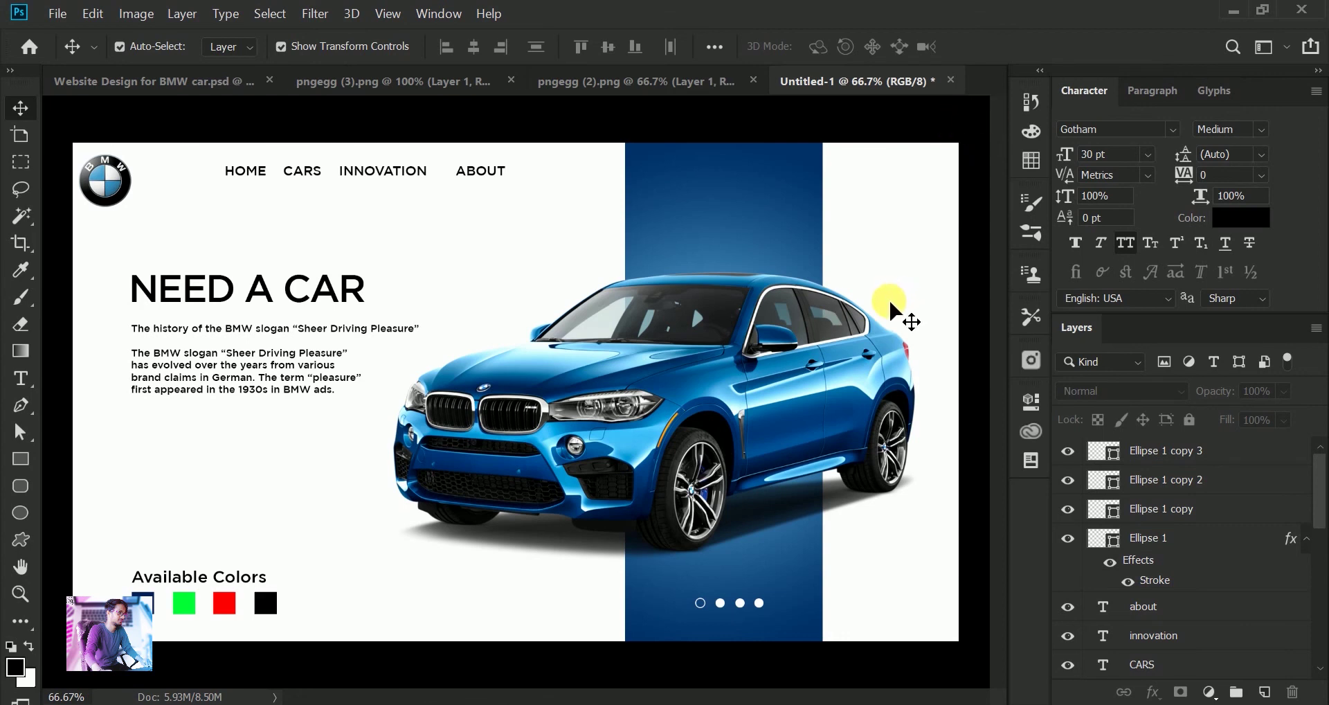
pyautogui.click(22, 378)
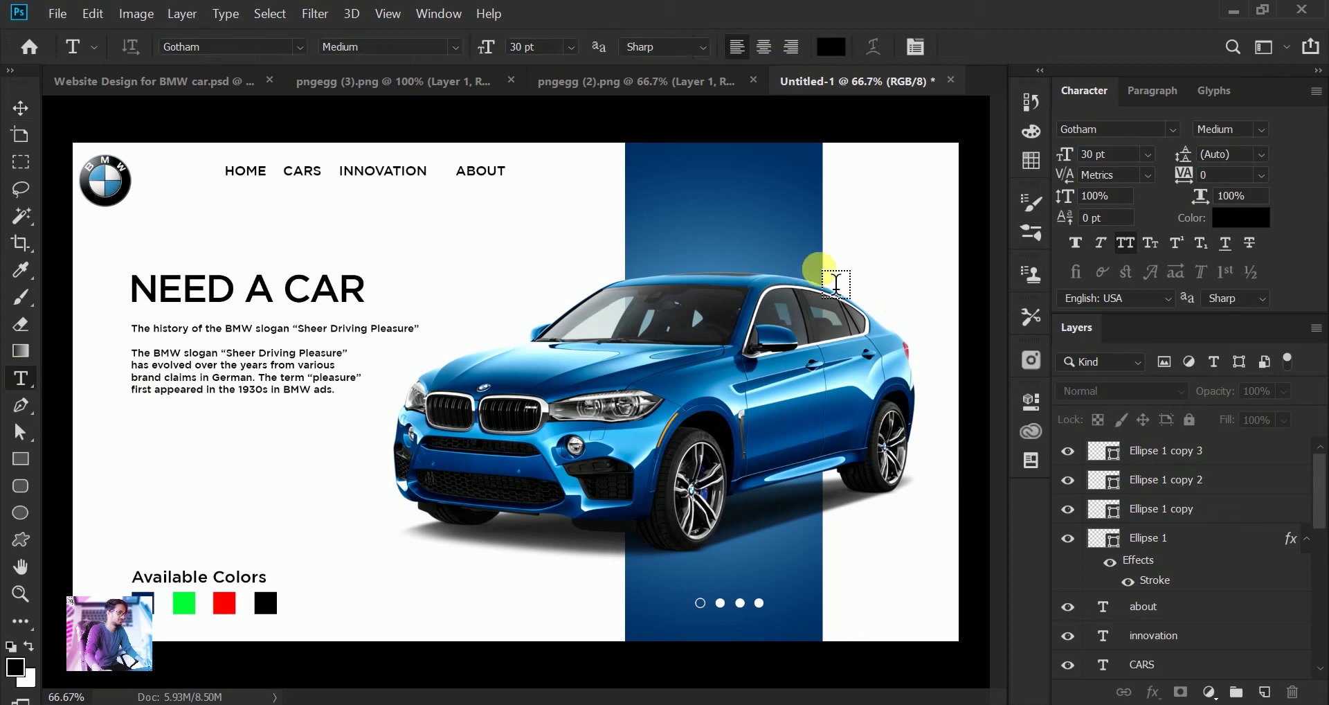
pyautogui.click(866, 268)
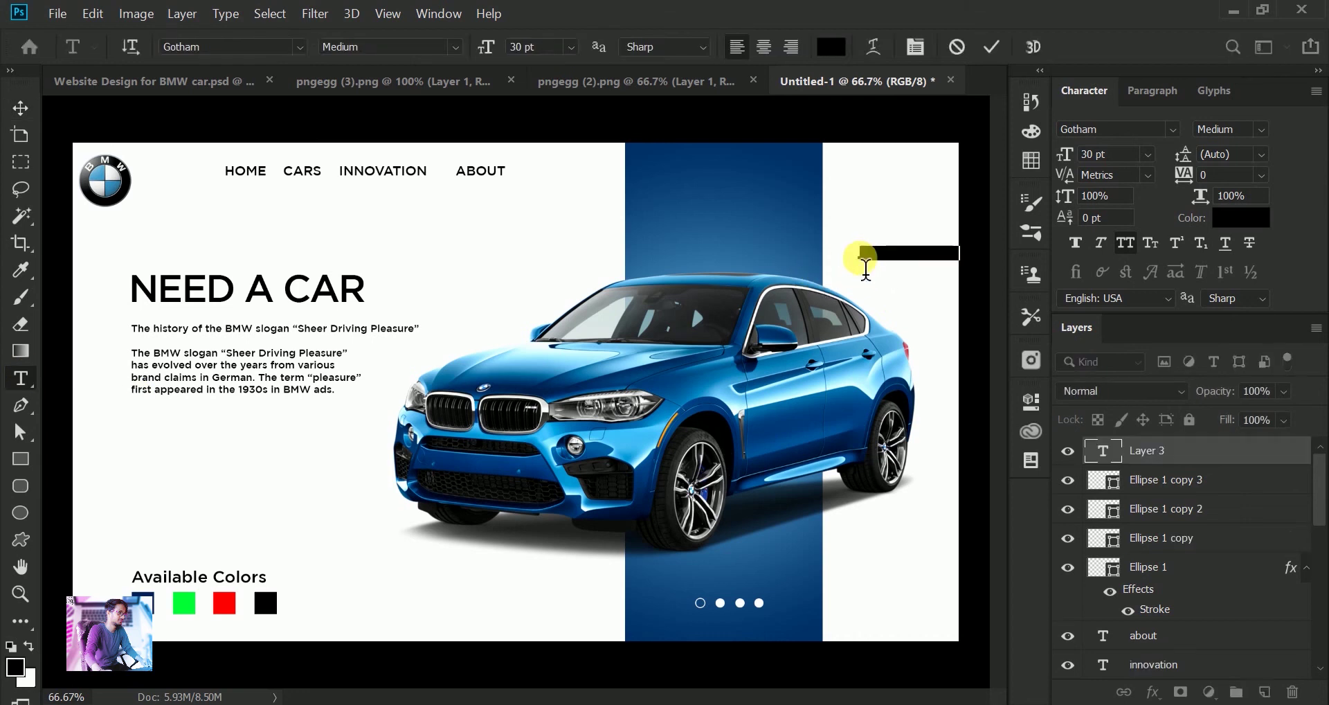
pyautogui.write('EN')
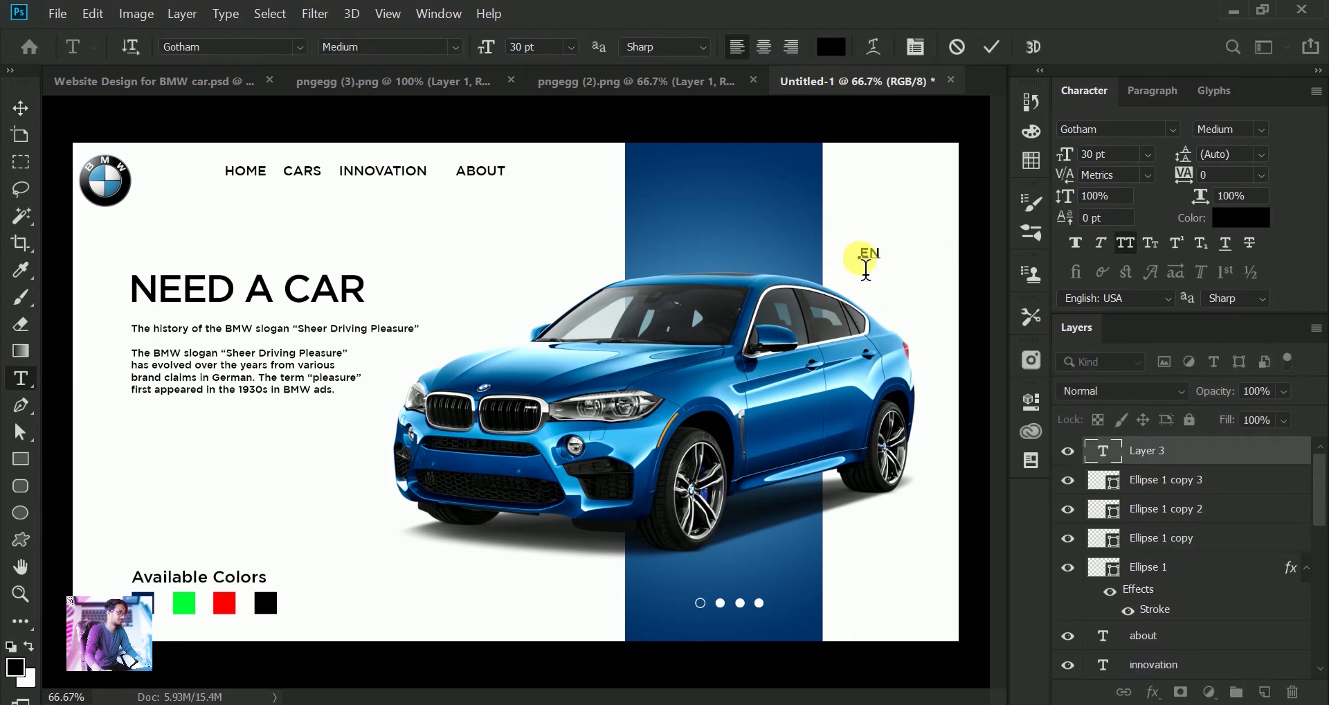
pyautogui.click(20, 107)
# Move the EN label up into the top-right navigation row, then open the Custom Shape picker
pyautogui.click(880, 261)
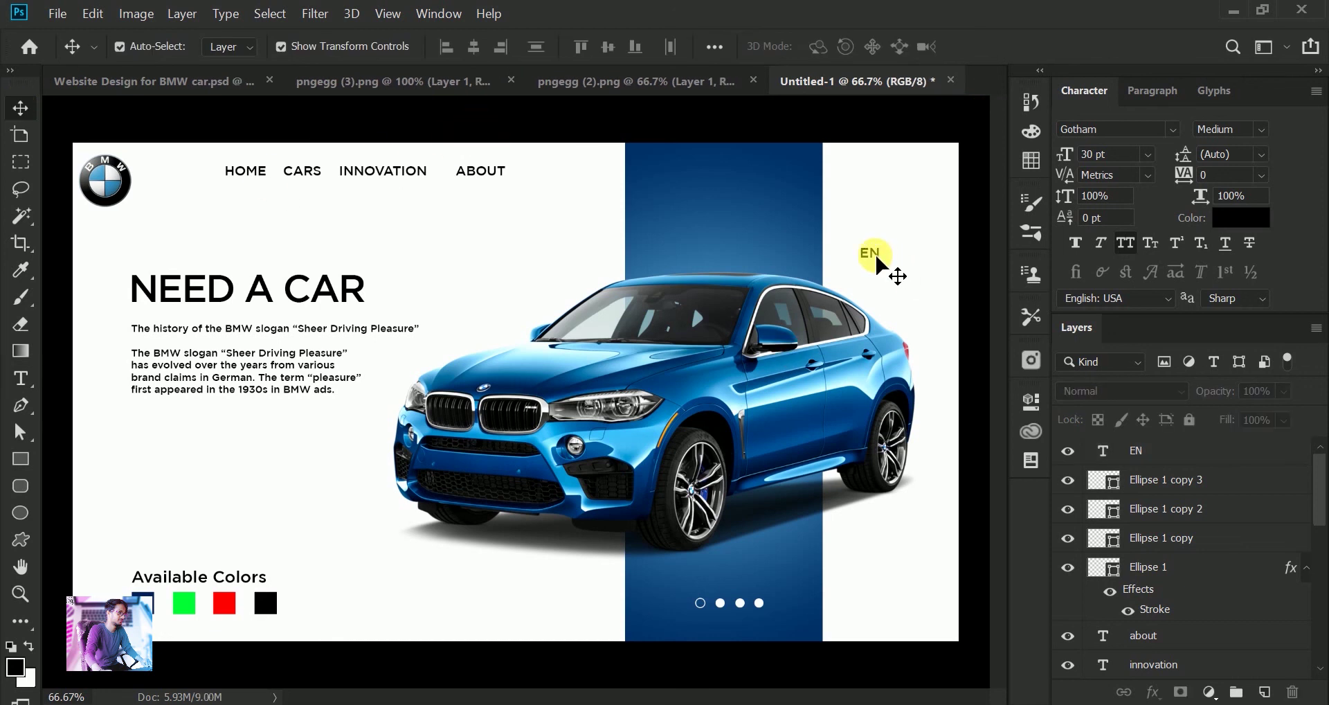
pyautogui.moveTo(876, 256); pyautogui.dragTo(860, 178)
pyautogui.click(751, 117)
pyautogui.click(24, 541)
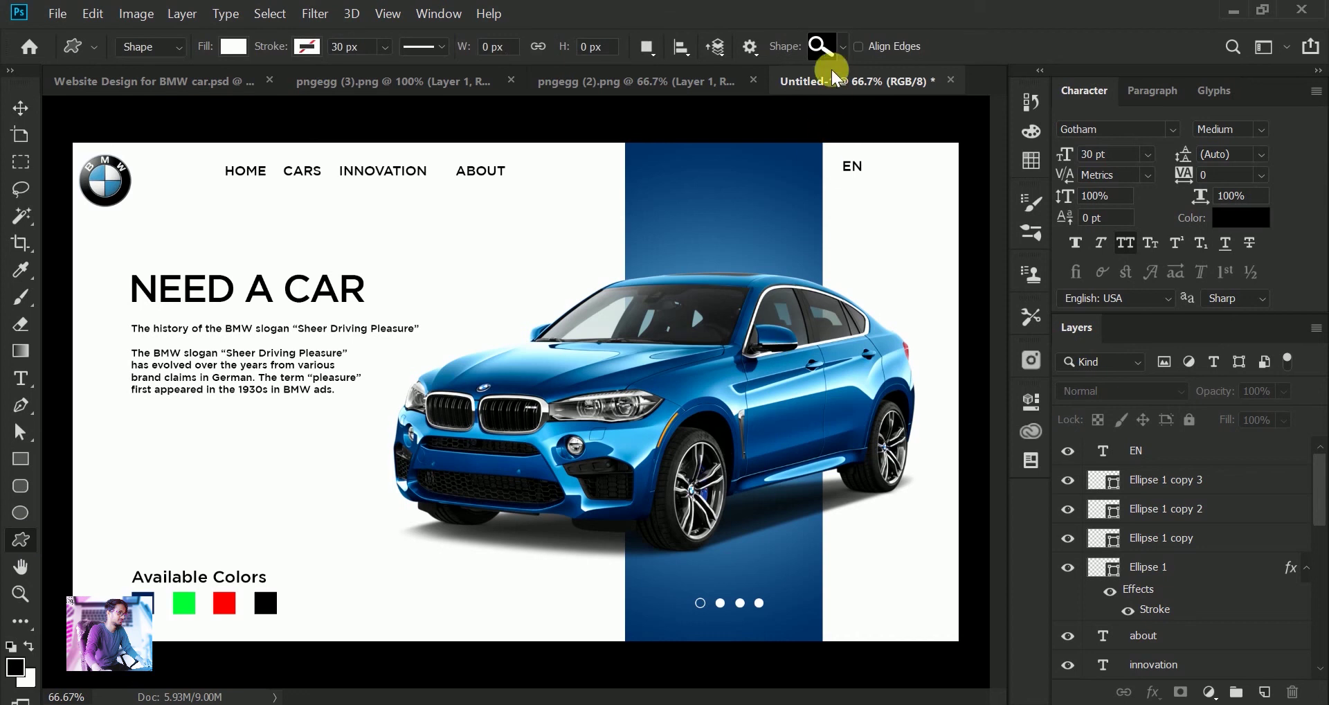
pyautogui.click(839, 46)
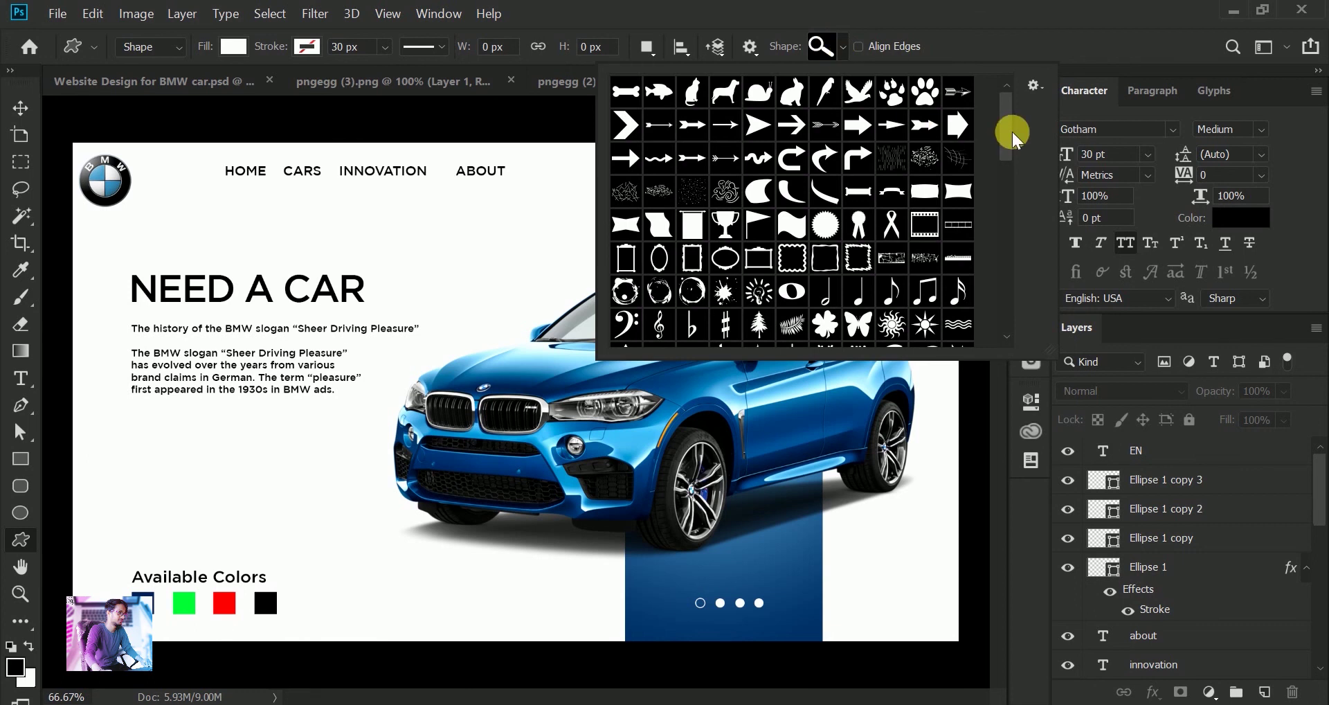
# Pick the magnifier custom shape and set the shape fill to black
pyautogui.moveTo(1012, 132); pyautogui.dragTo(1007, 252)
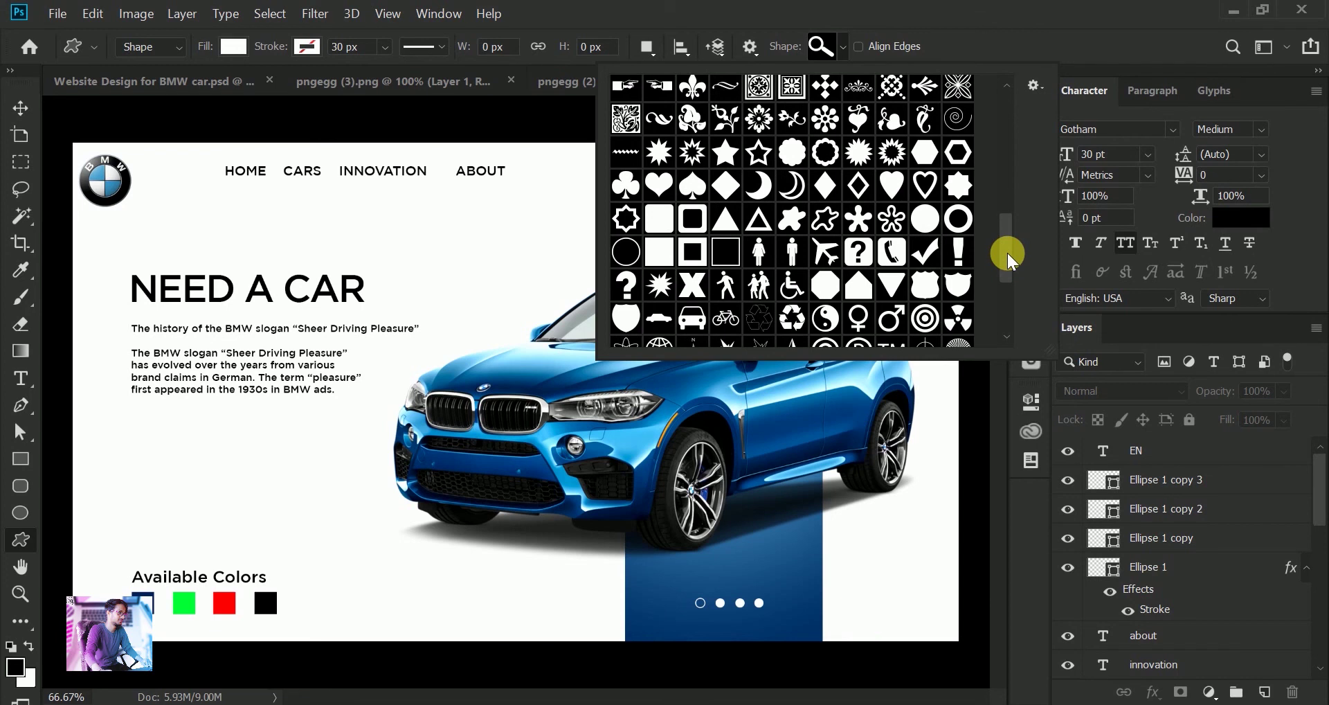
pyautogui.moveTo(1007, 252); pyautogui.dragTo(999, 318)
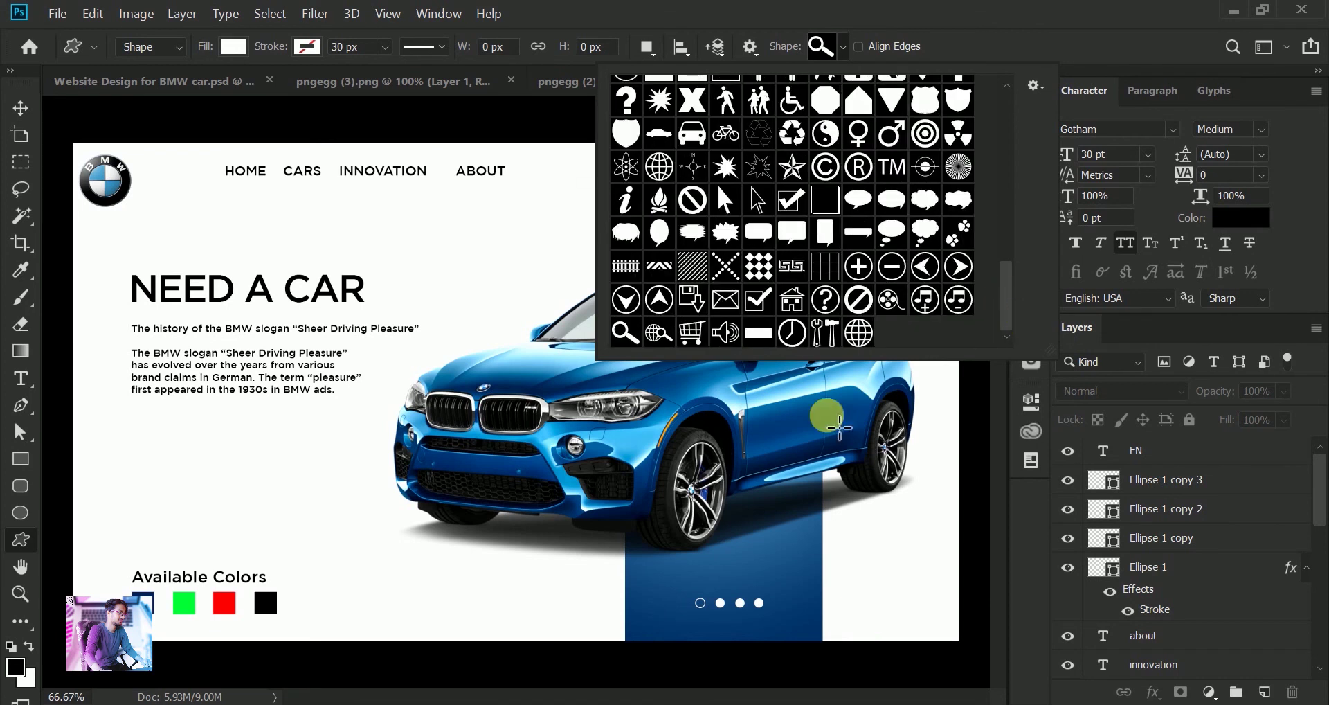
pyautogui.click(625, 332)
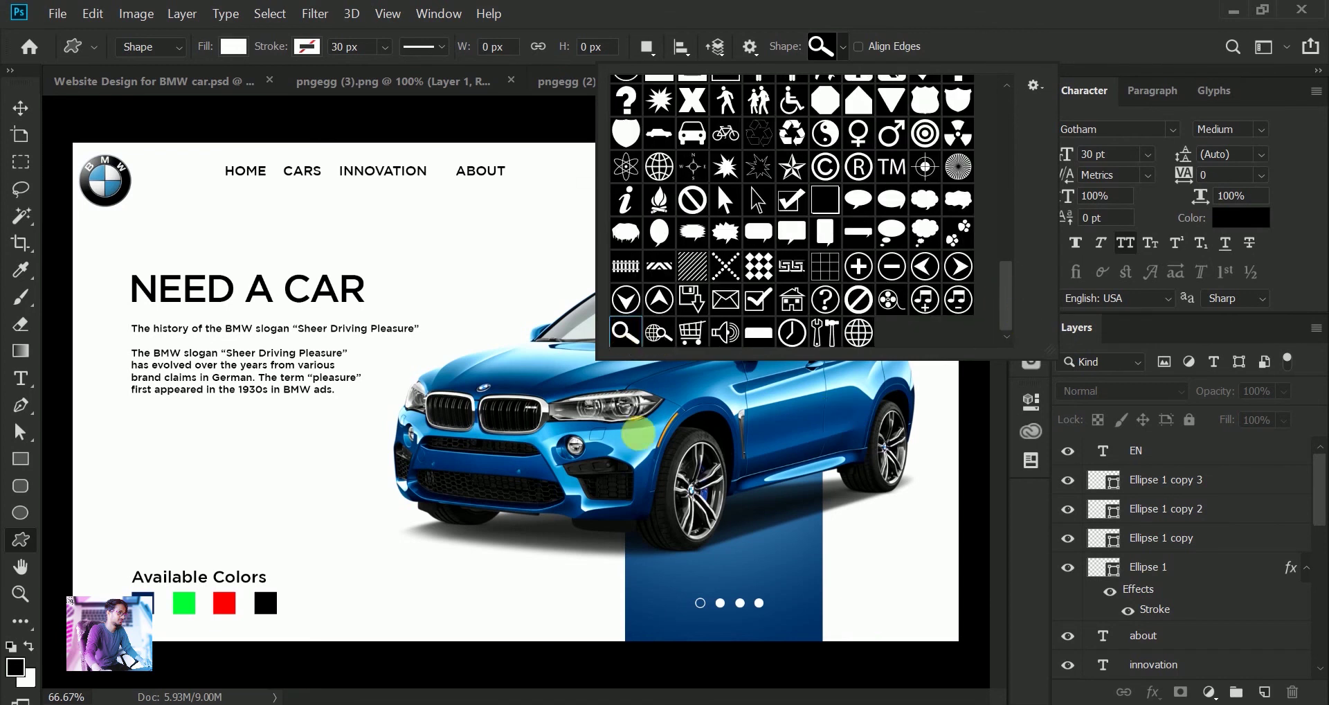
pyautogui.click(840, 50)
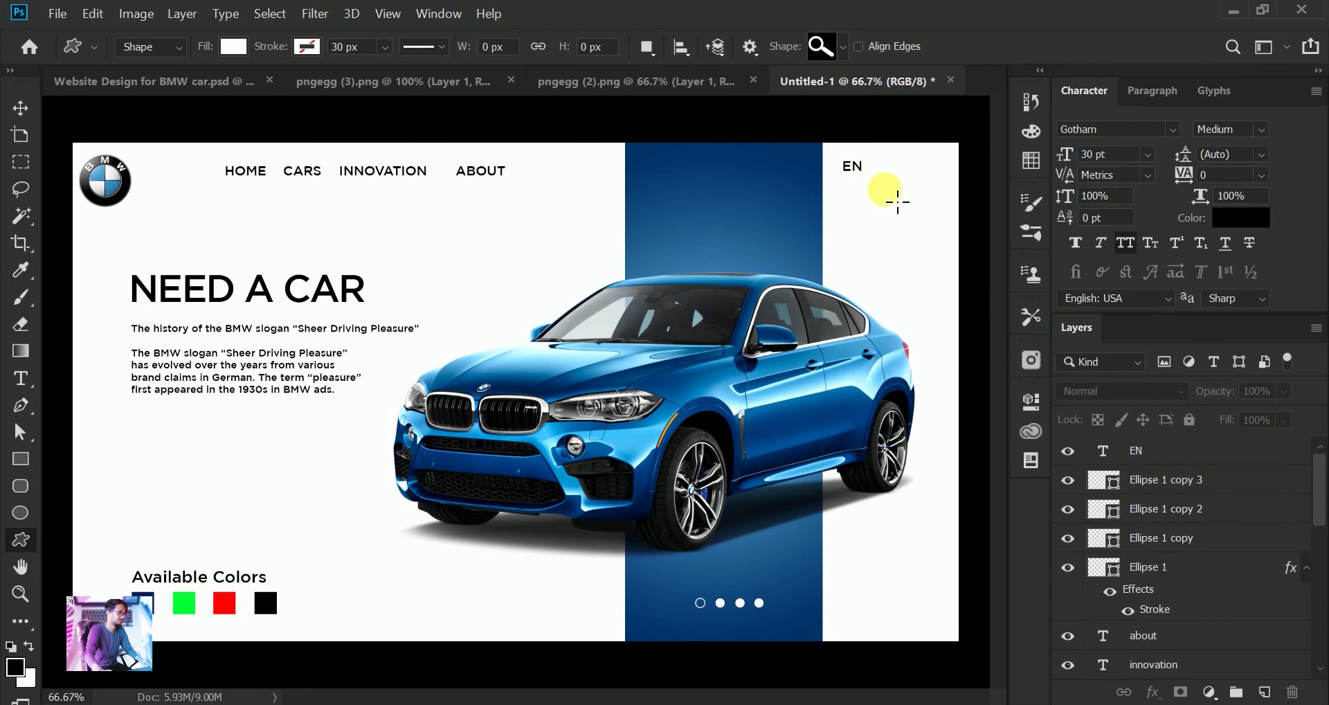
pyautogui.click(234, 46)
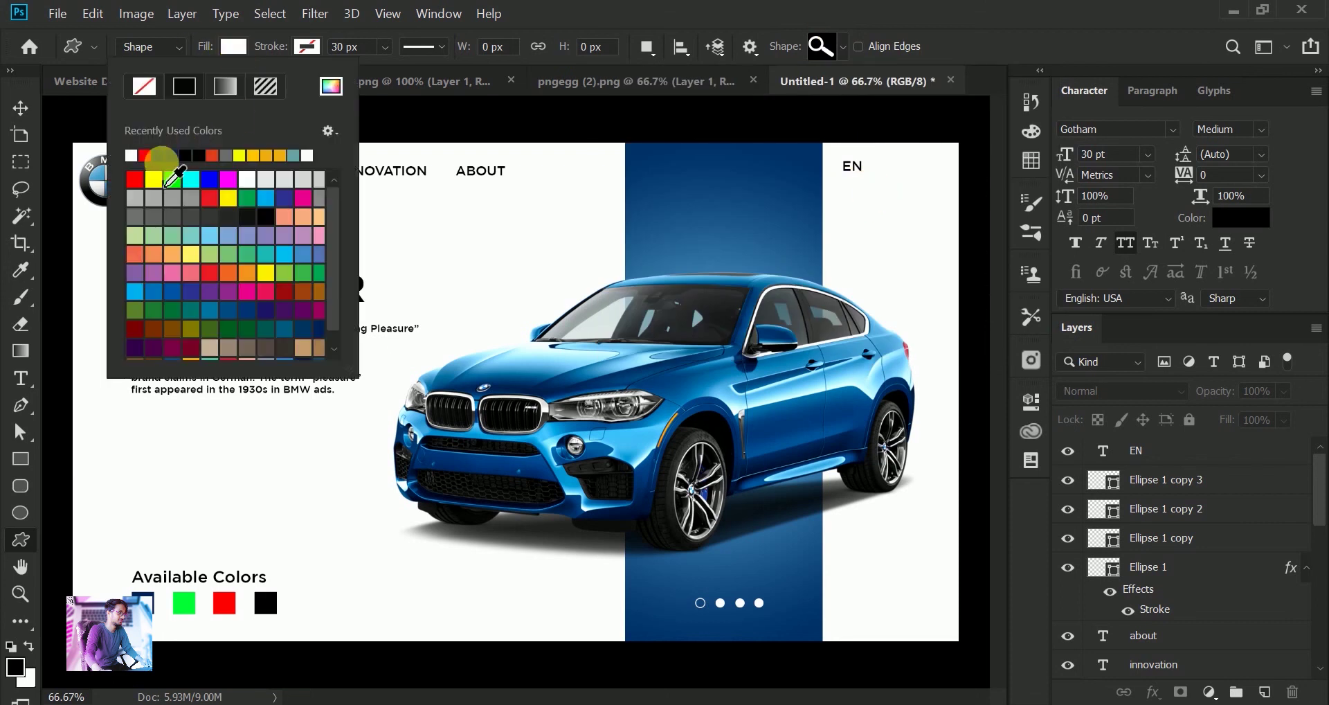
pyautogui.click(208, 156)
# Draw the magnifier icon just right of EN and nudge it into position
pyautogui.moveTo(897, 163); pyautogui.dragTo(921, 187)
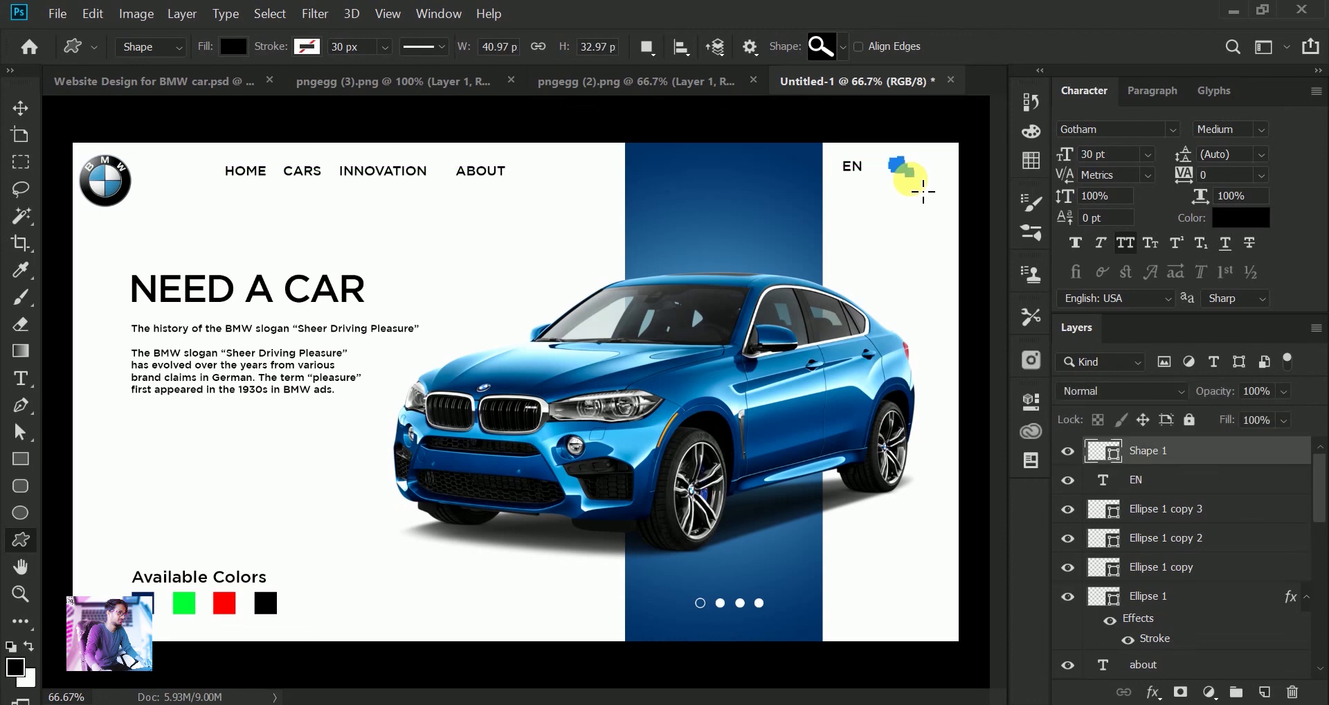
pyautogui.click(20, 107)
pyautogui.click(443, 123)
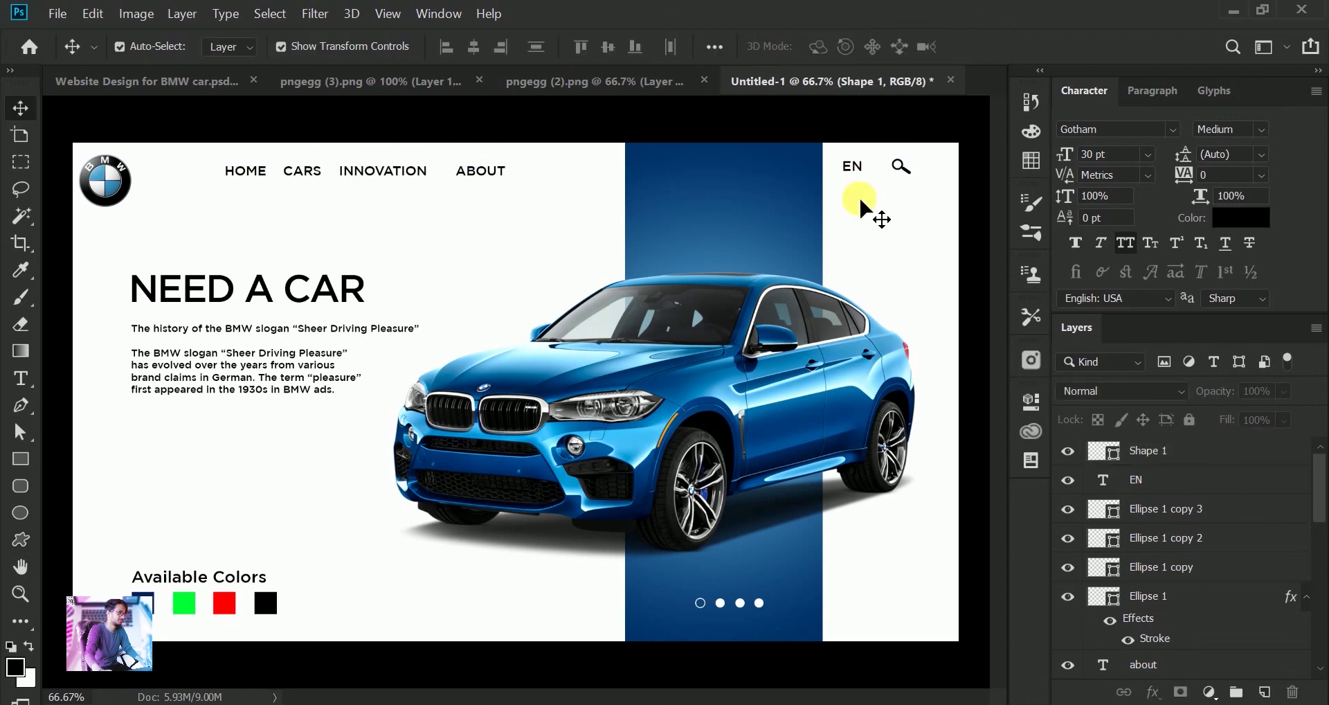
pyautogui.moveTo(907, 171); pyautogui.dragTo(915, 179)
pyautogui.click(908, 166)
pyautogui.click(907, 171)
pyautogui.click(904, 170)
pyautogui.click(839, 119)
pyautogui.click(863, 172)
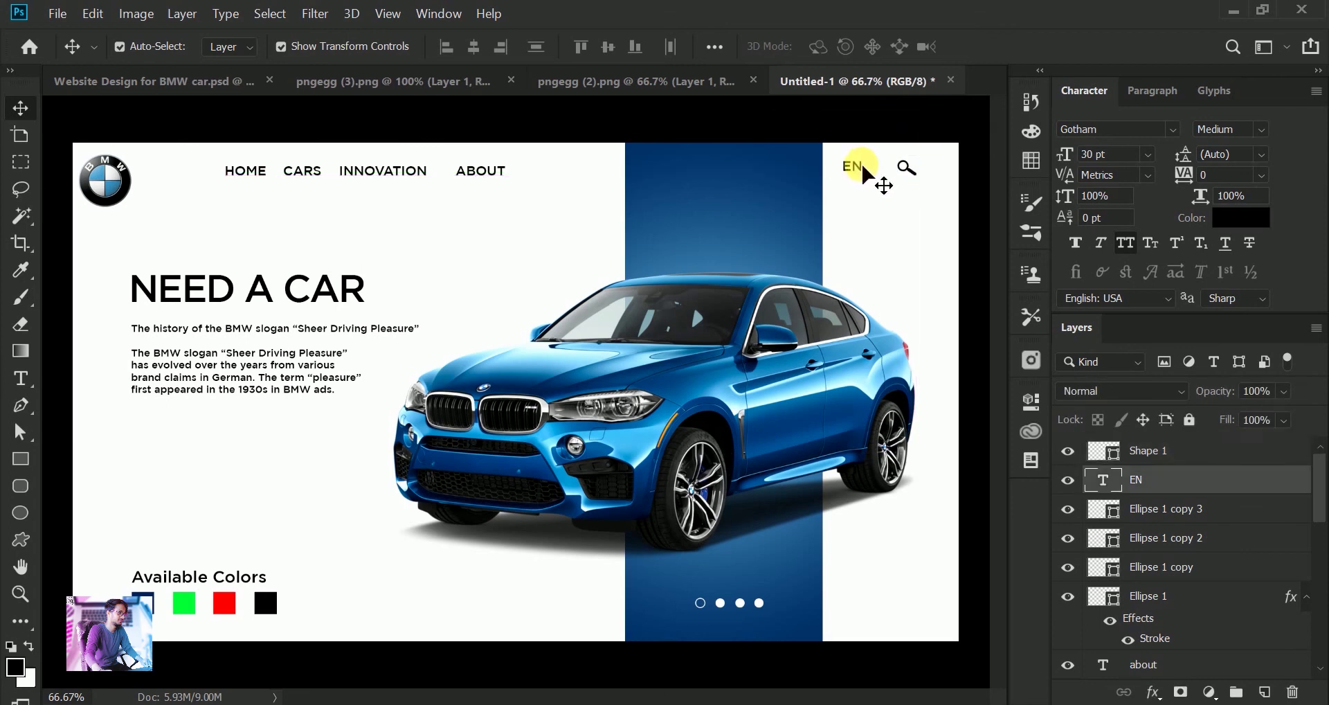
pyautogui.click(867, 138)
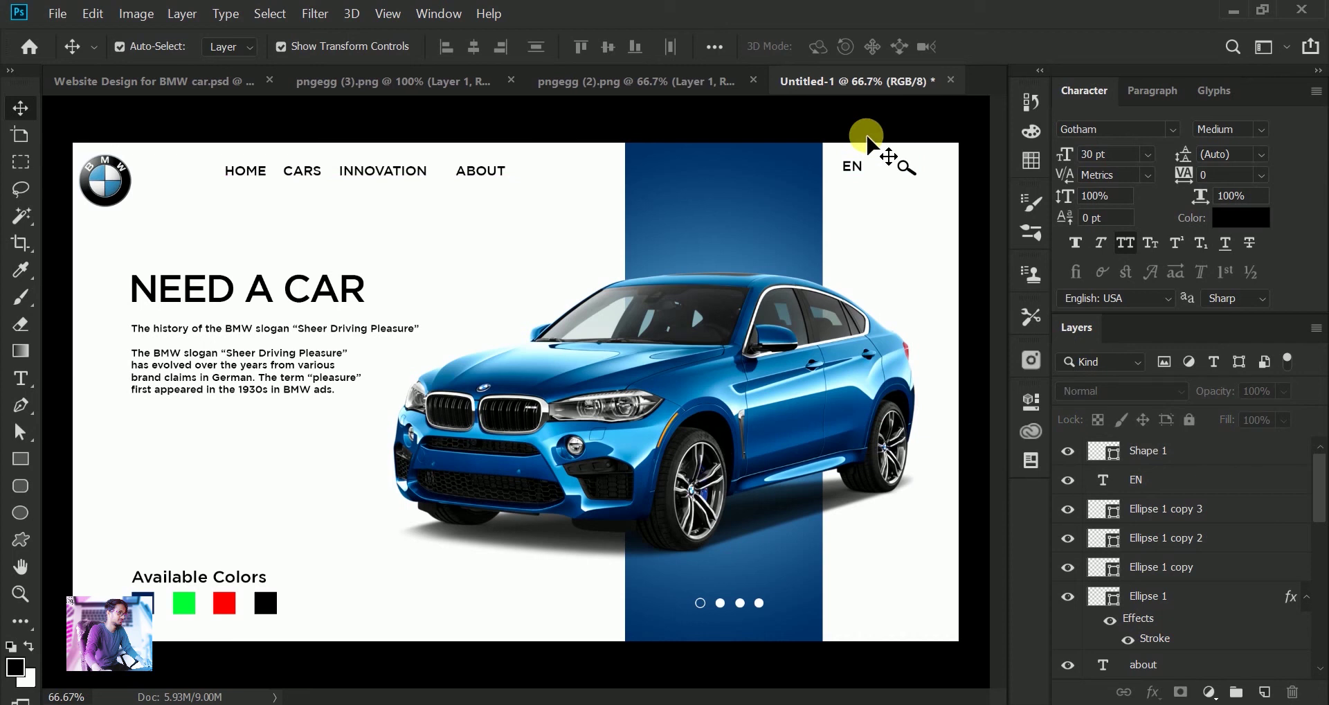
pyautogui.click(20, 539)
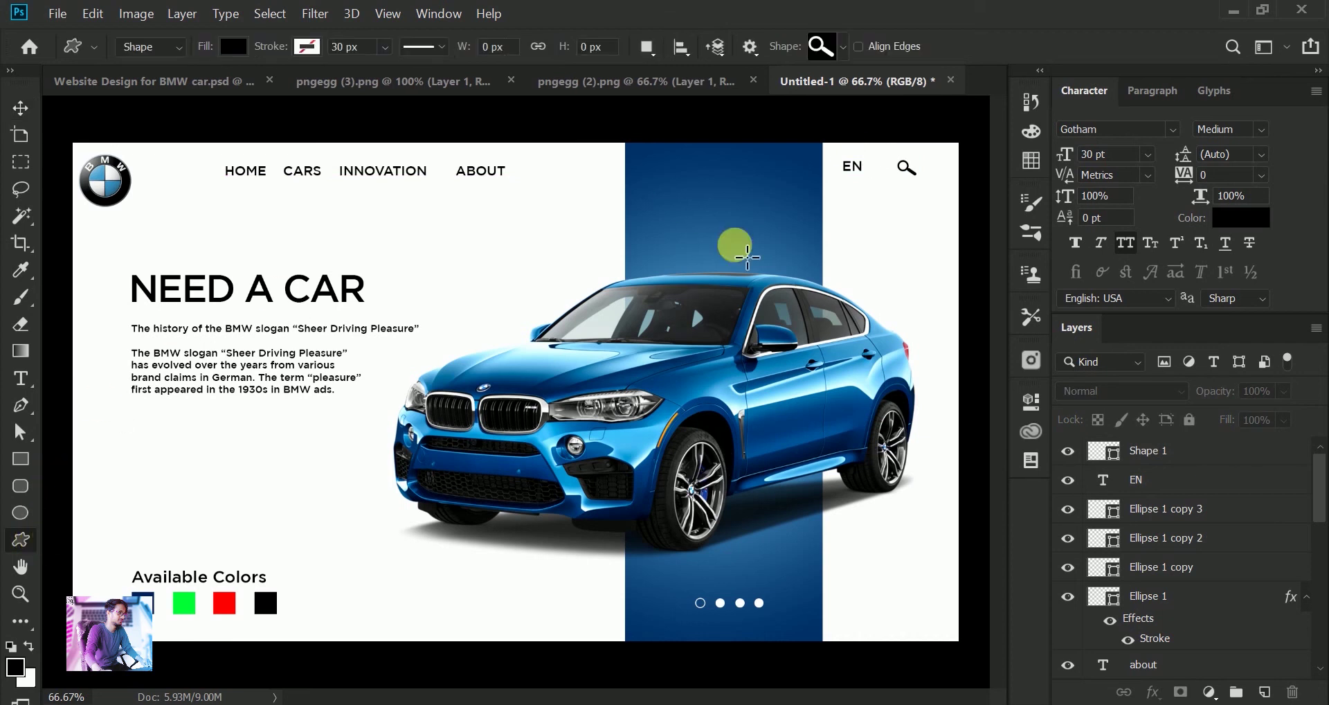
# Draw a small left-arrow circle button to the right of the slider dots
pyautogui.click(842, 46)
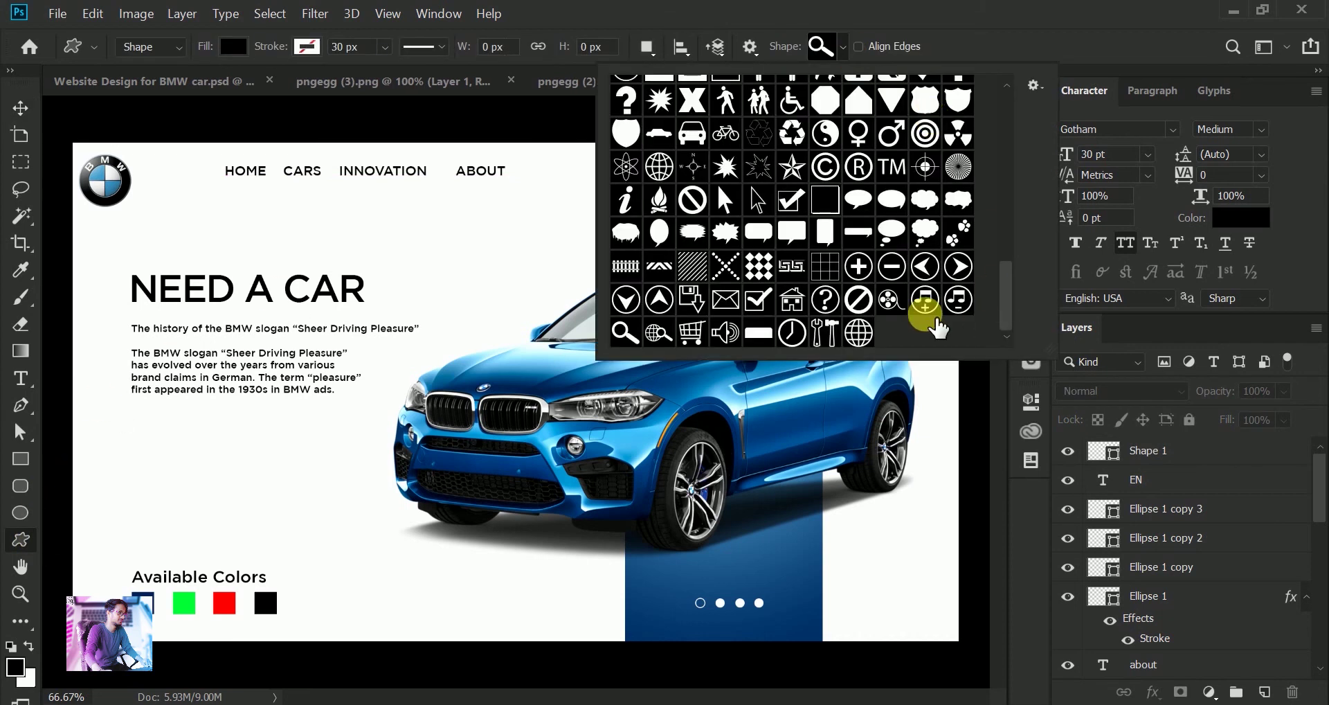
pyautogui.click(925, 267)
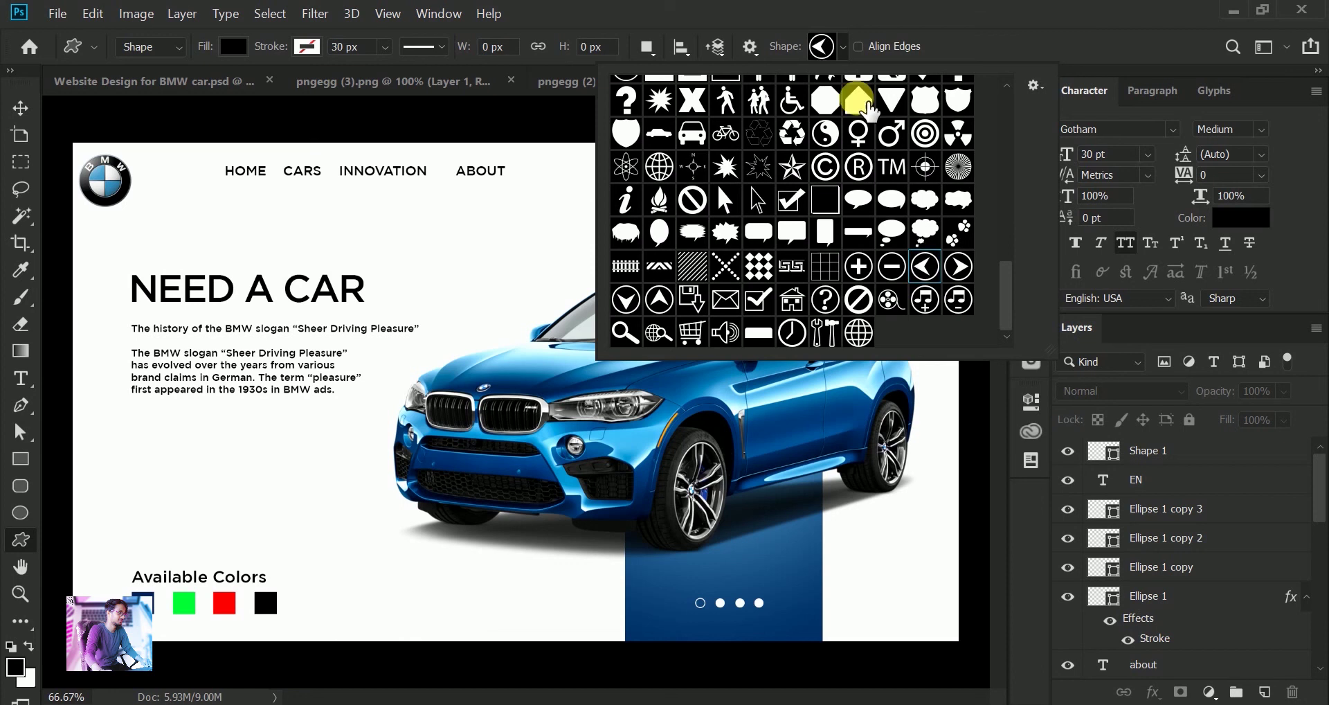
pyautogui.click(843, 49)
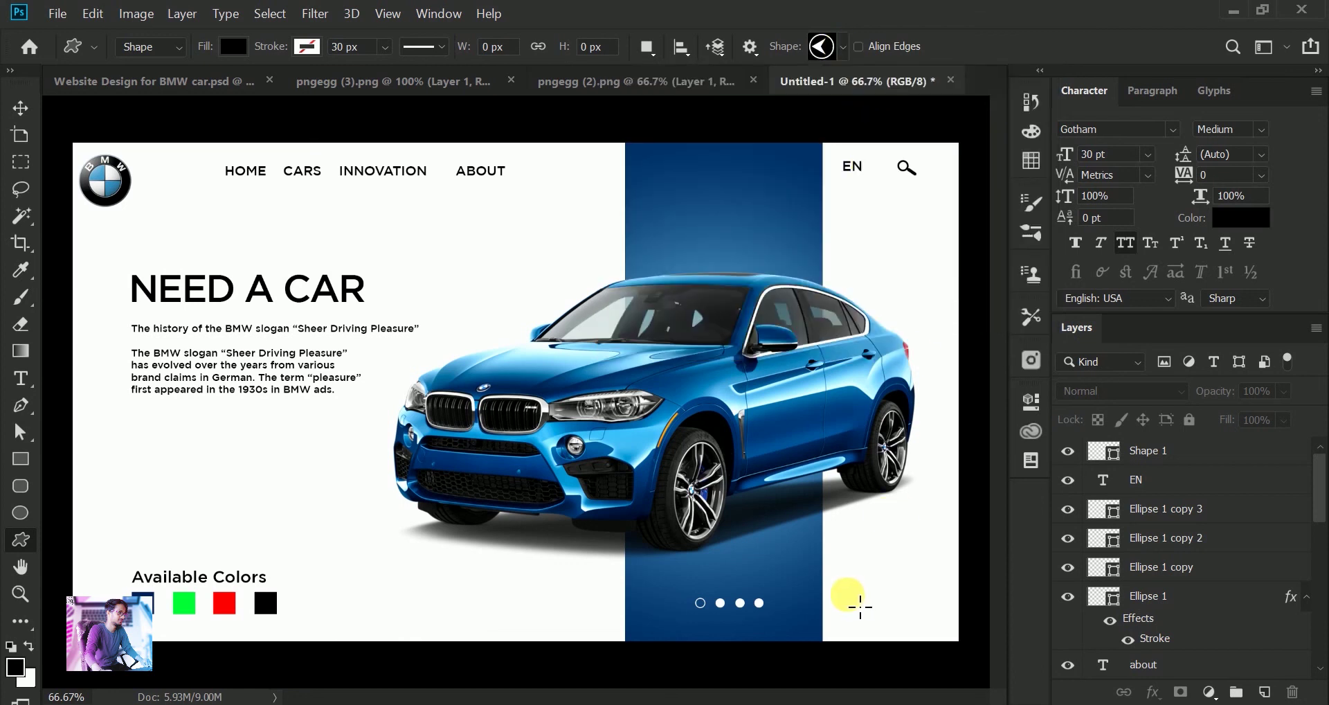
pyautogui.moveTo(843, 595); pyautogui.dragTo(888, 621)
pyautogui.click(20, 107)
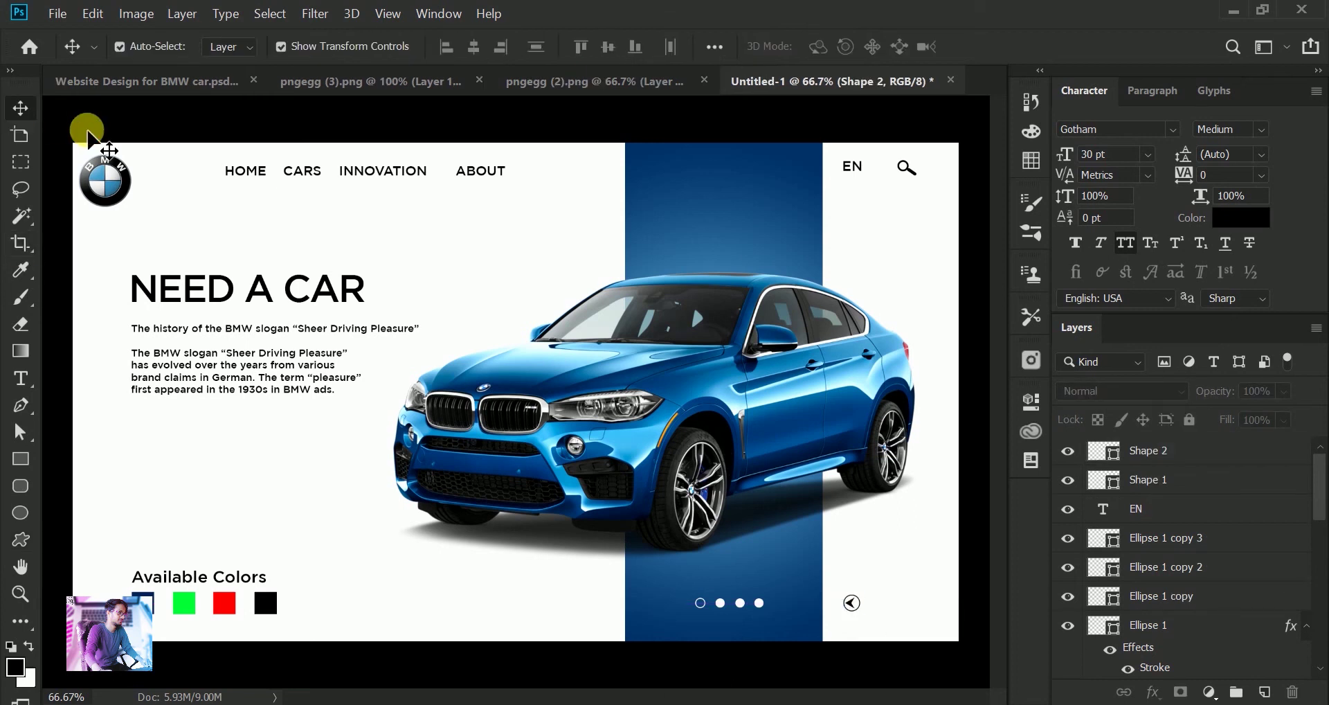
pyautogui.click(88, 133)
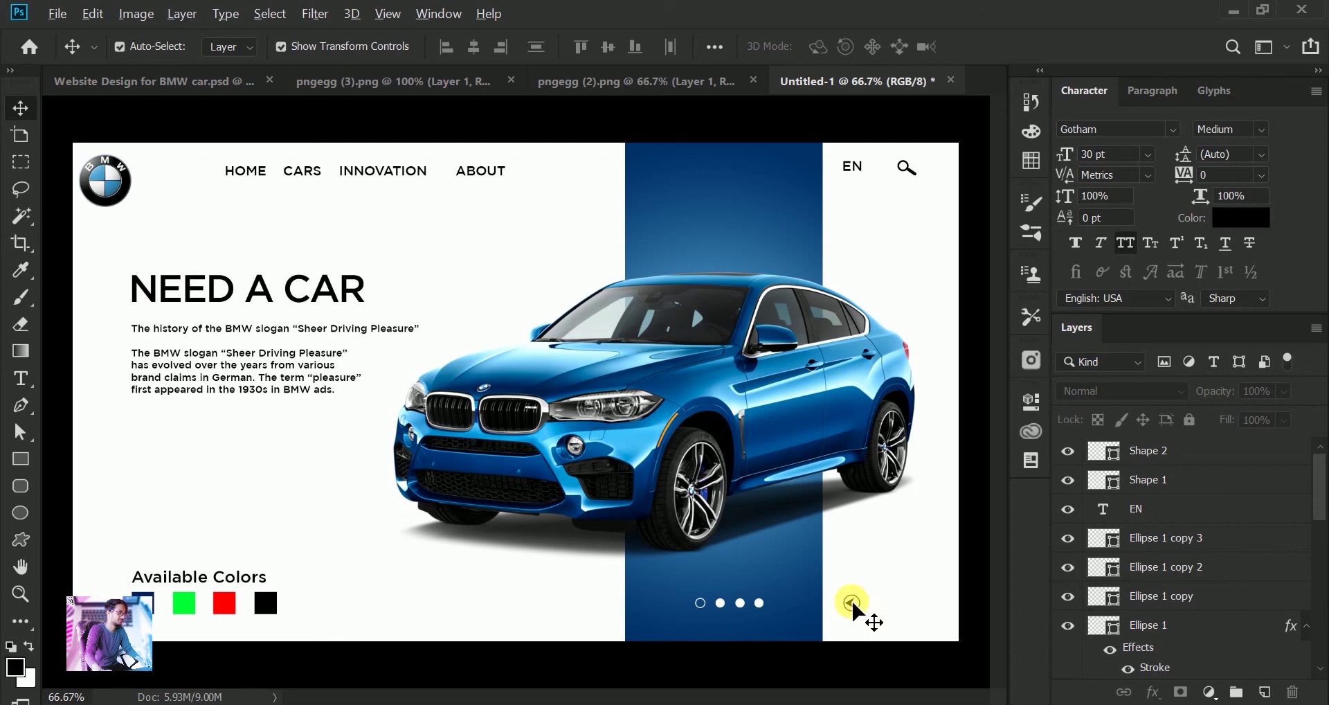
# Shift the arrow right and add a horizontally flipped copy as the right-pointing button
pyautogui.moveTo(851, 600); pyautogui.dragTo(887, 603)
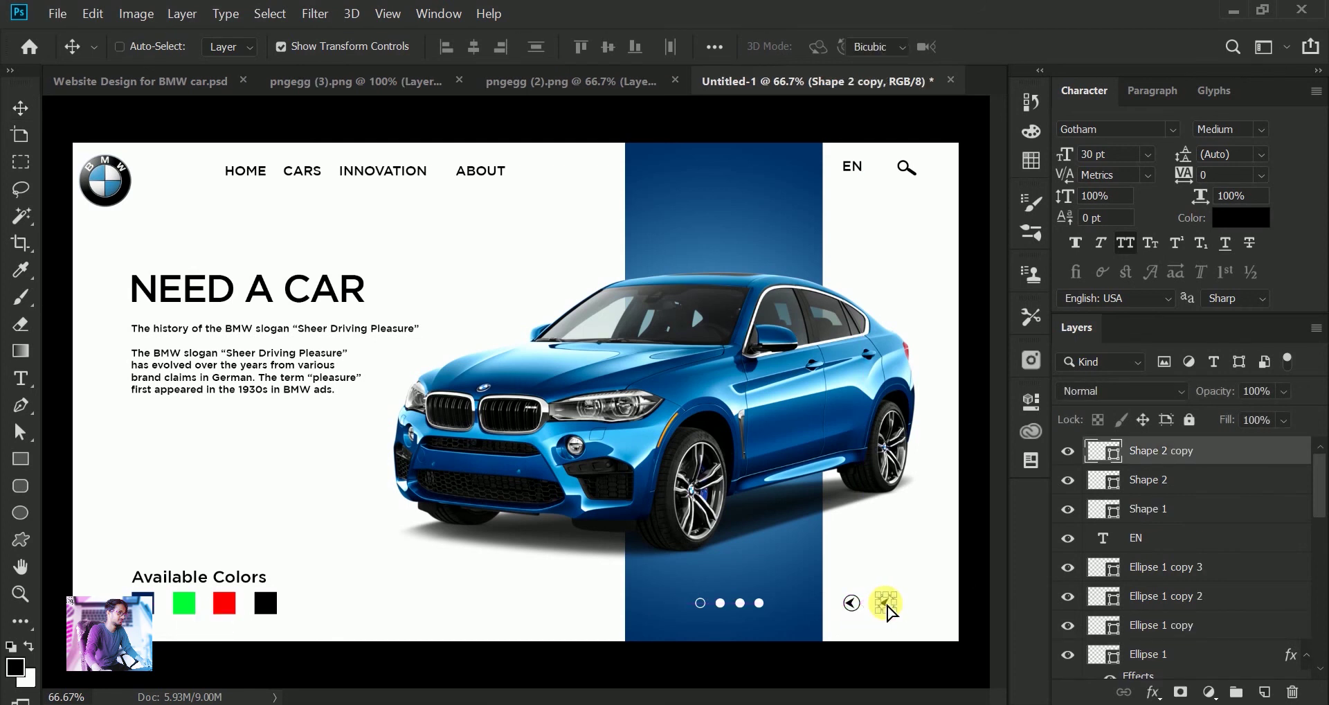
pyautogui.hotkey('ctrl', 't')
pyautogui.rightClick(886, 602)
pyautogui.click(936, 574)
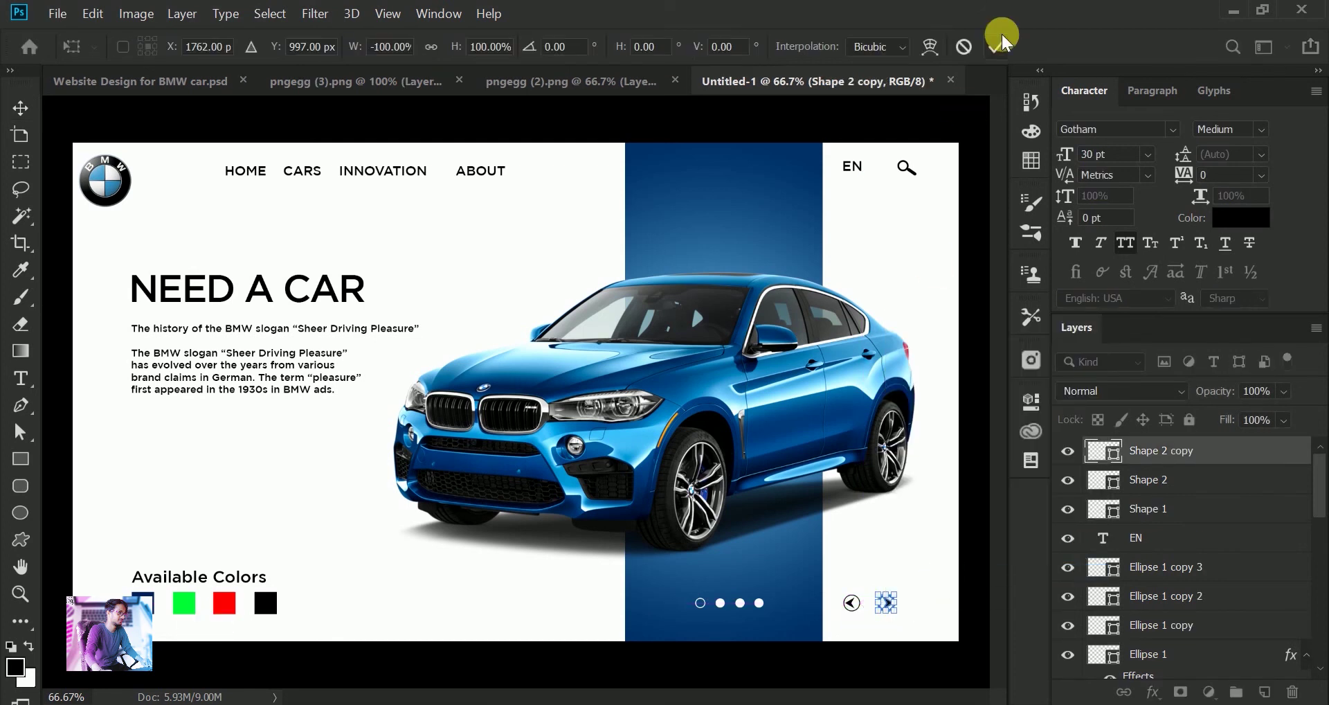
pyautogui.click(949, 130)
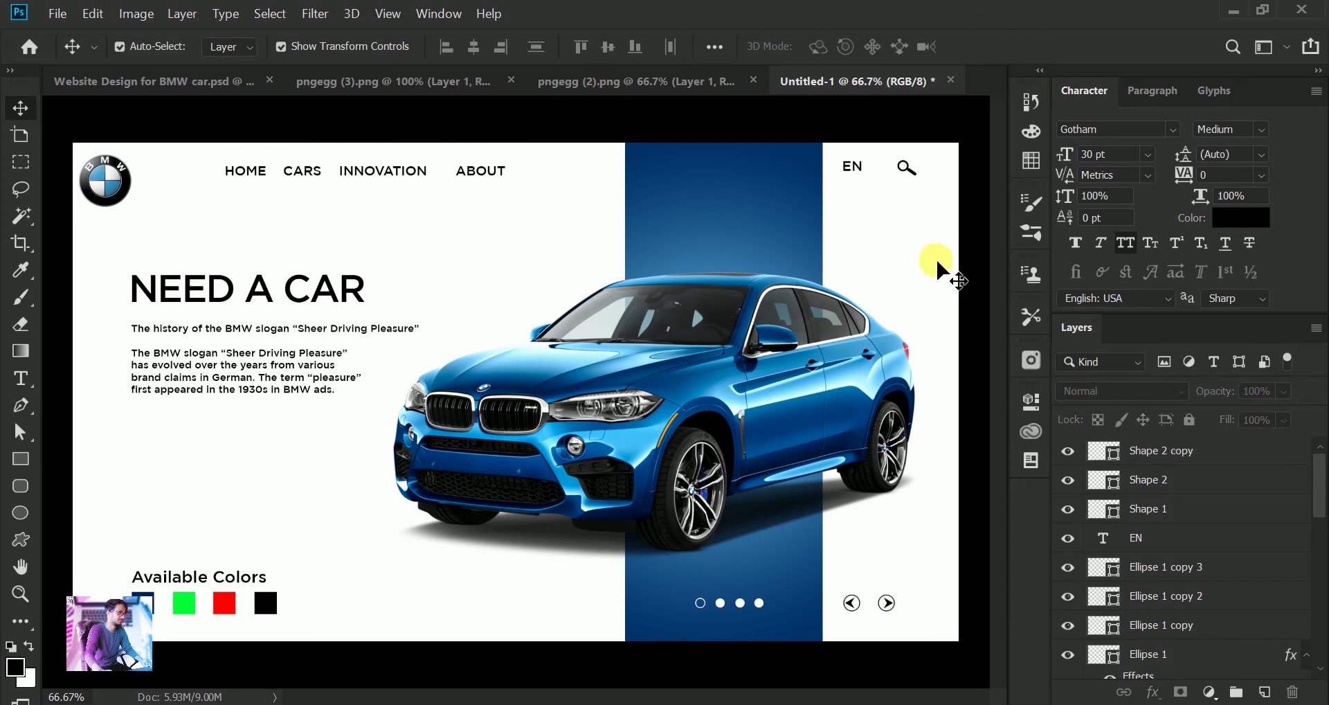
pyautogui.click(759, 602)
pyautogui.click(765, 566)
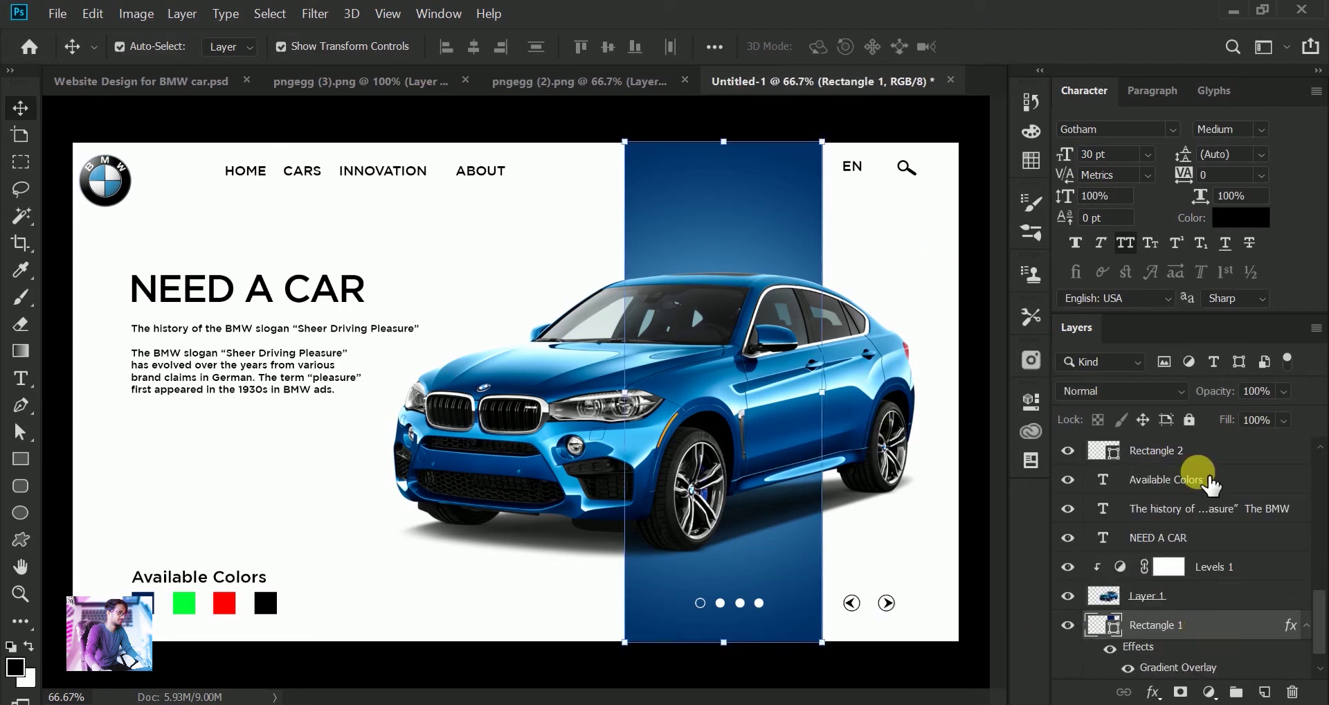
# Lock Rectangle 1 and align the swatches, slider dots and arrows by vertical centers
pyautogui.click(1189, 421)
pyautogui.moveTo(779, 598); pyautogui.dragTo(711, 609)
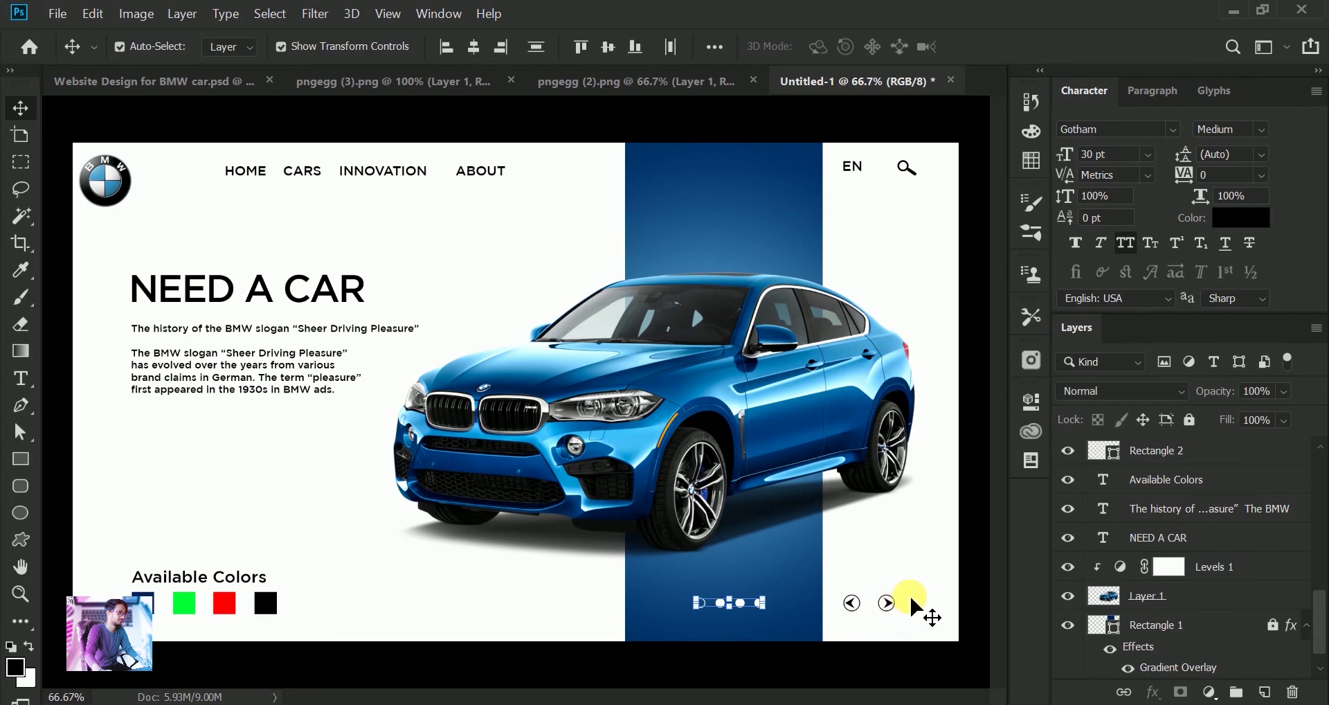
pyautogui.moveTo(909, 594); pyautogui.dragTo(862, 599)
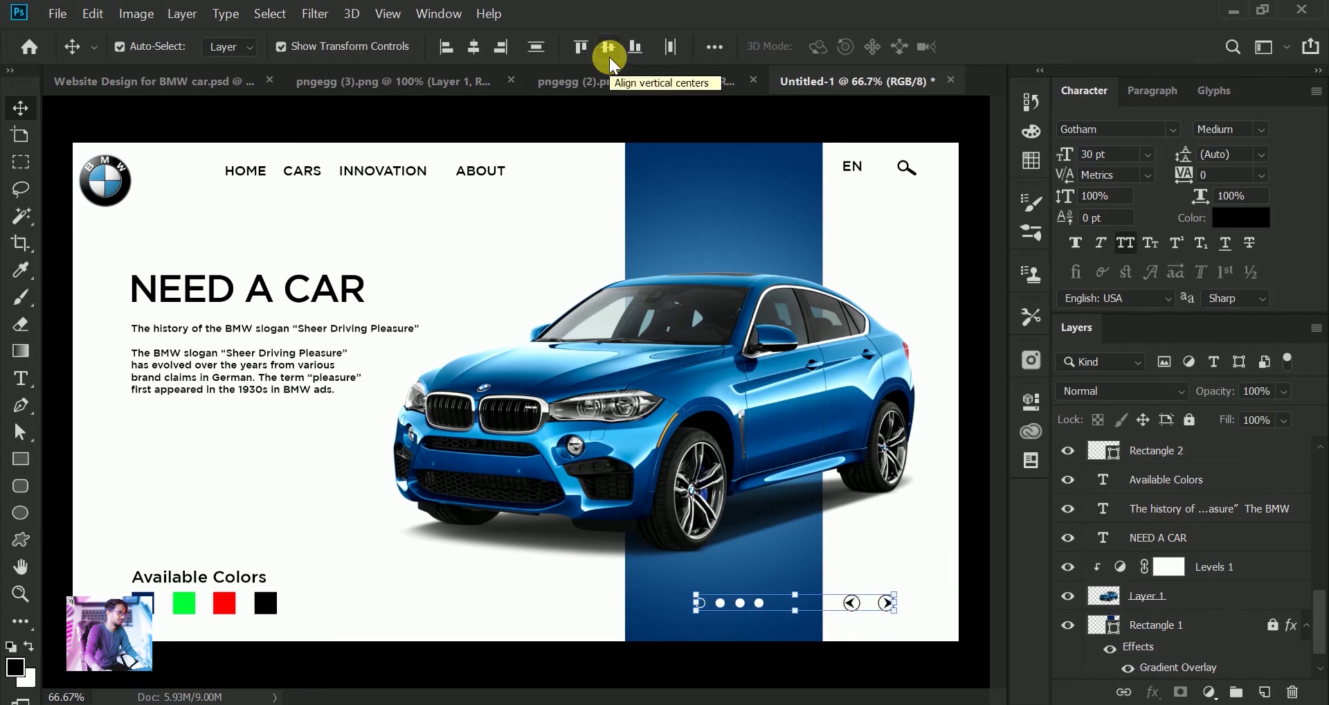
pyautogui.moveTo(316, 607); pyautogui.dragTo(170, 596)
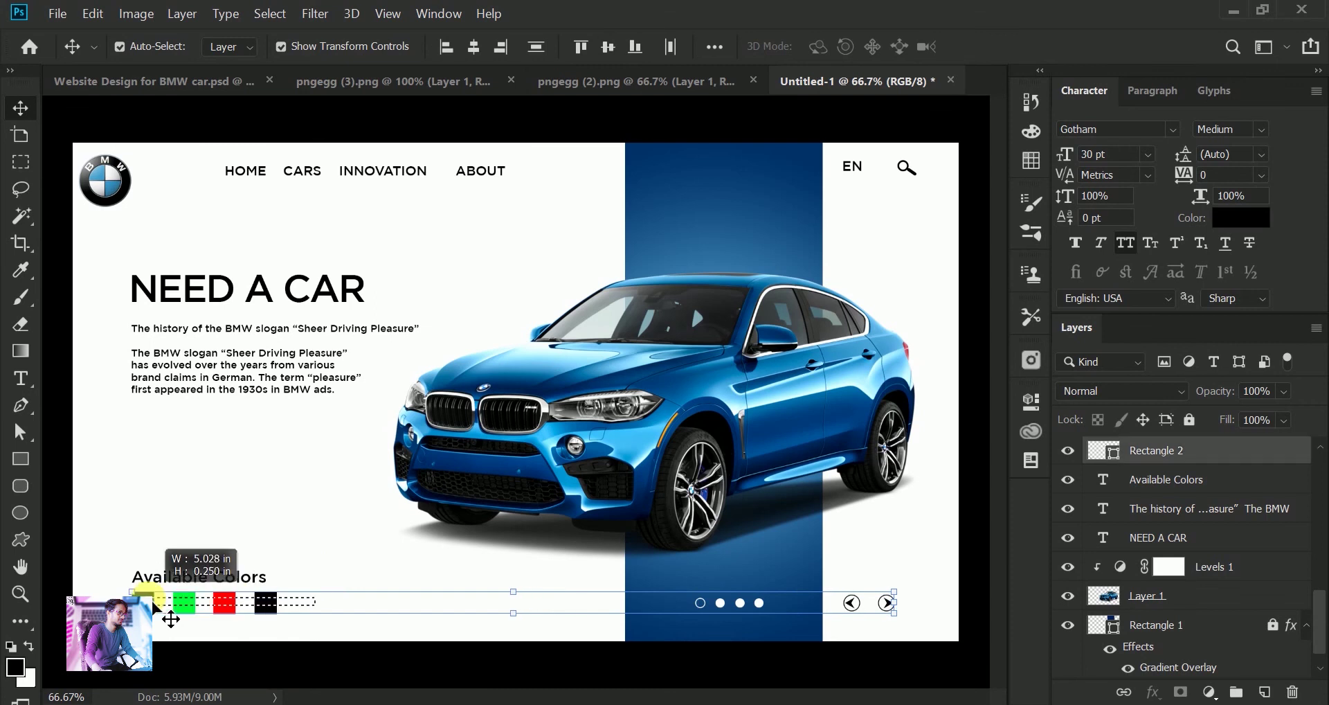
pyautogui.click(606, 47)
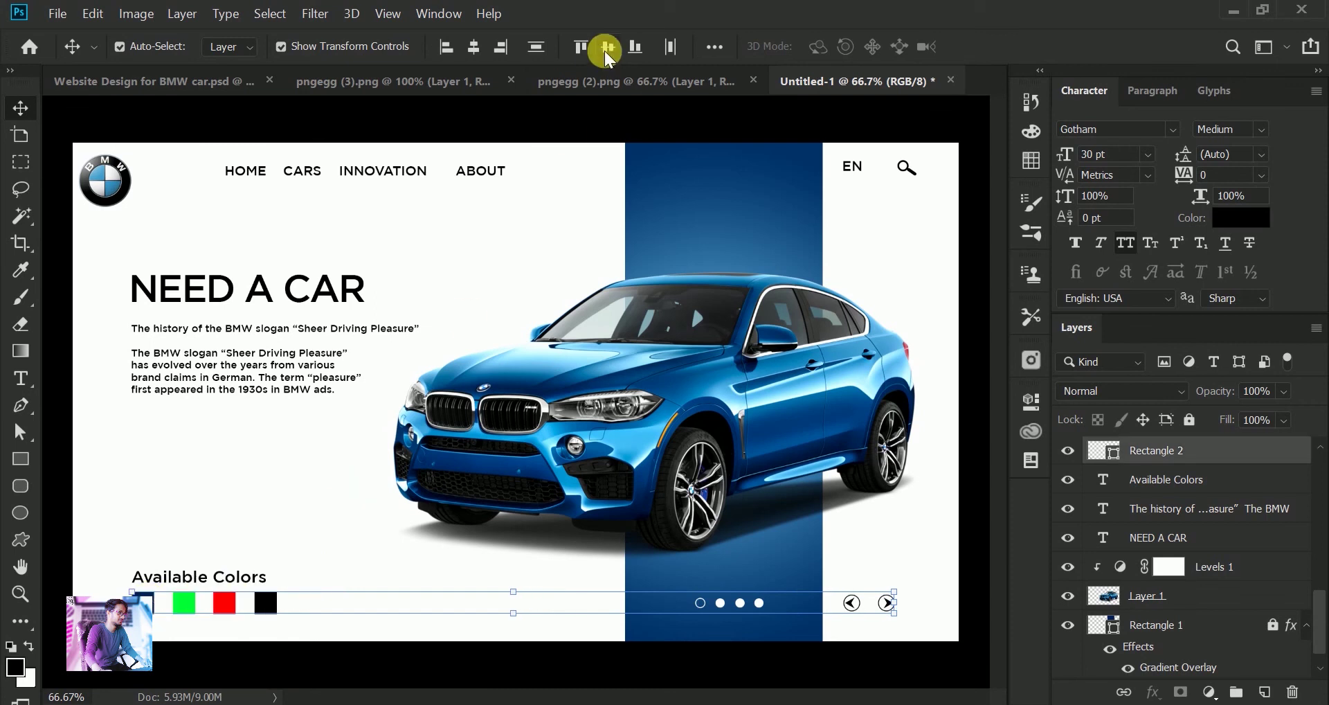
# Align the nav links, EN label and search icon by their vertical centers
pyautogui.click(929, 166)
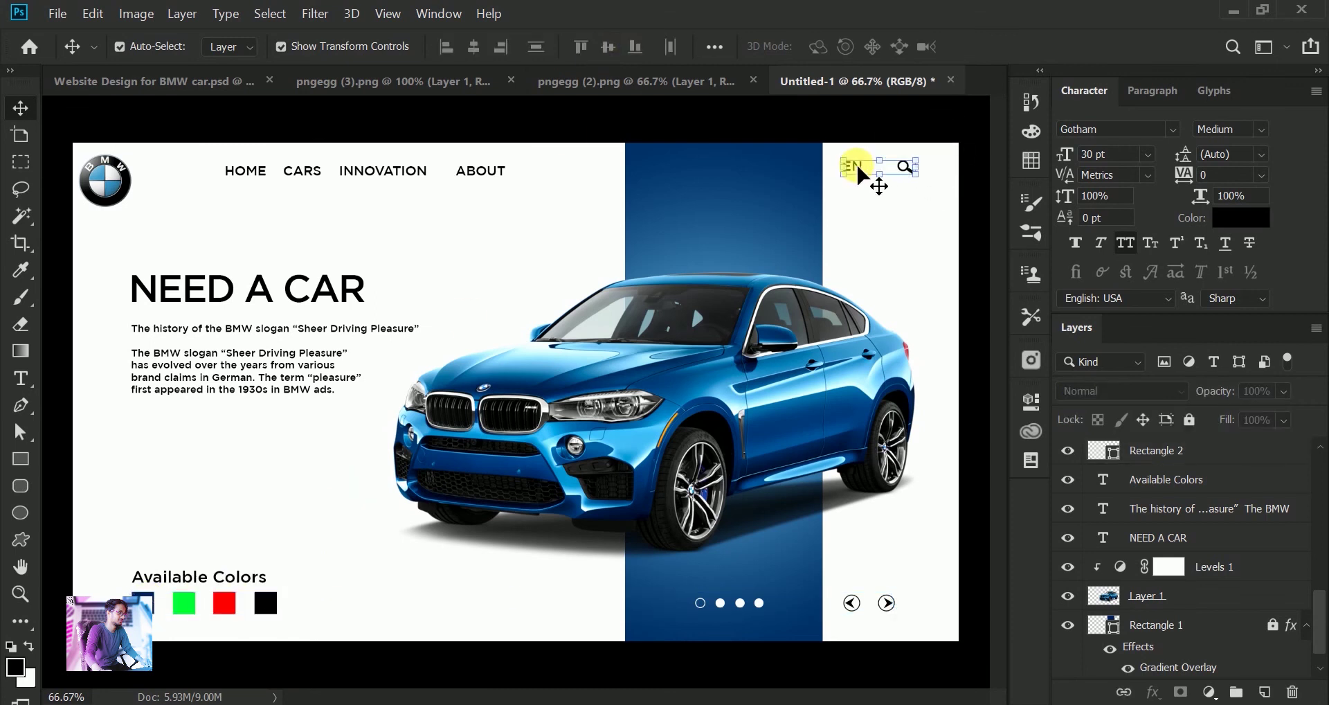
pyautogui.moveTo(973, 122); pyautogui.dragTo(839, 178)
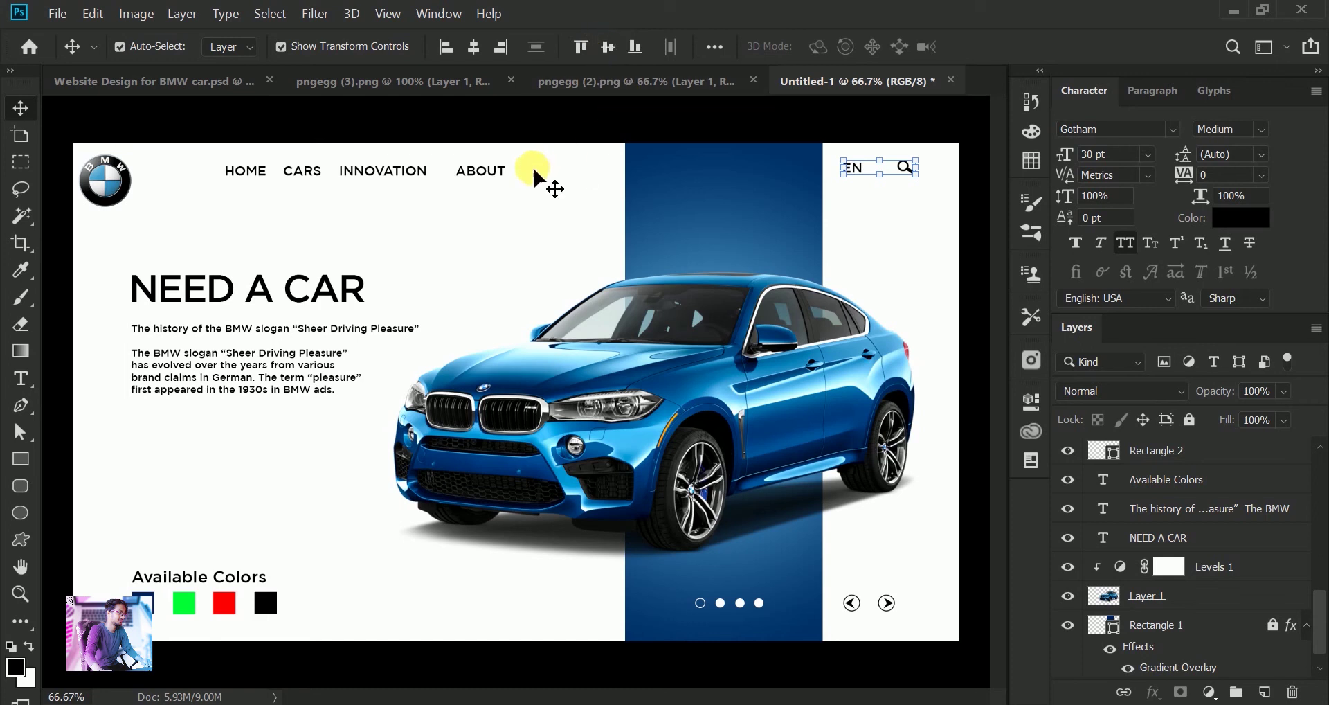
pyautogui.moveTo(535, 169); pyautogui.dragTo(259, 167)
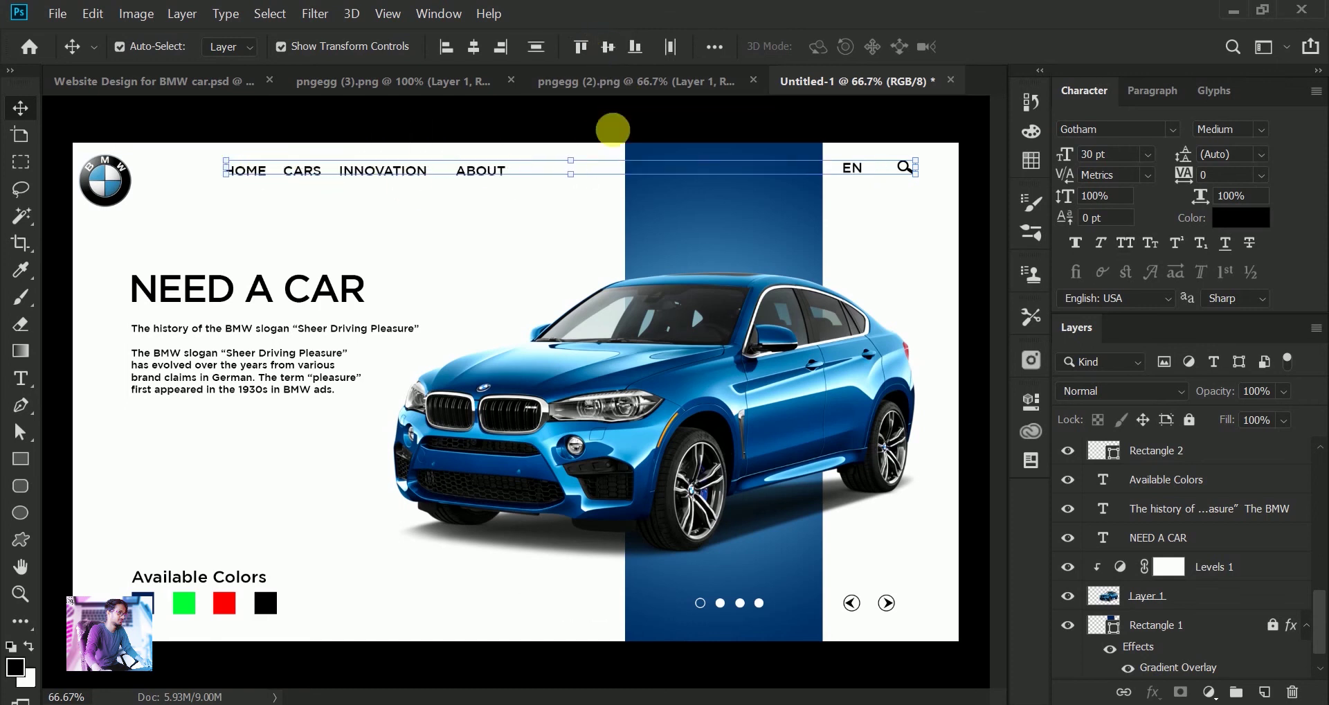
pyautogui.click(610, 53)
pyautogui.click(609, 49)
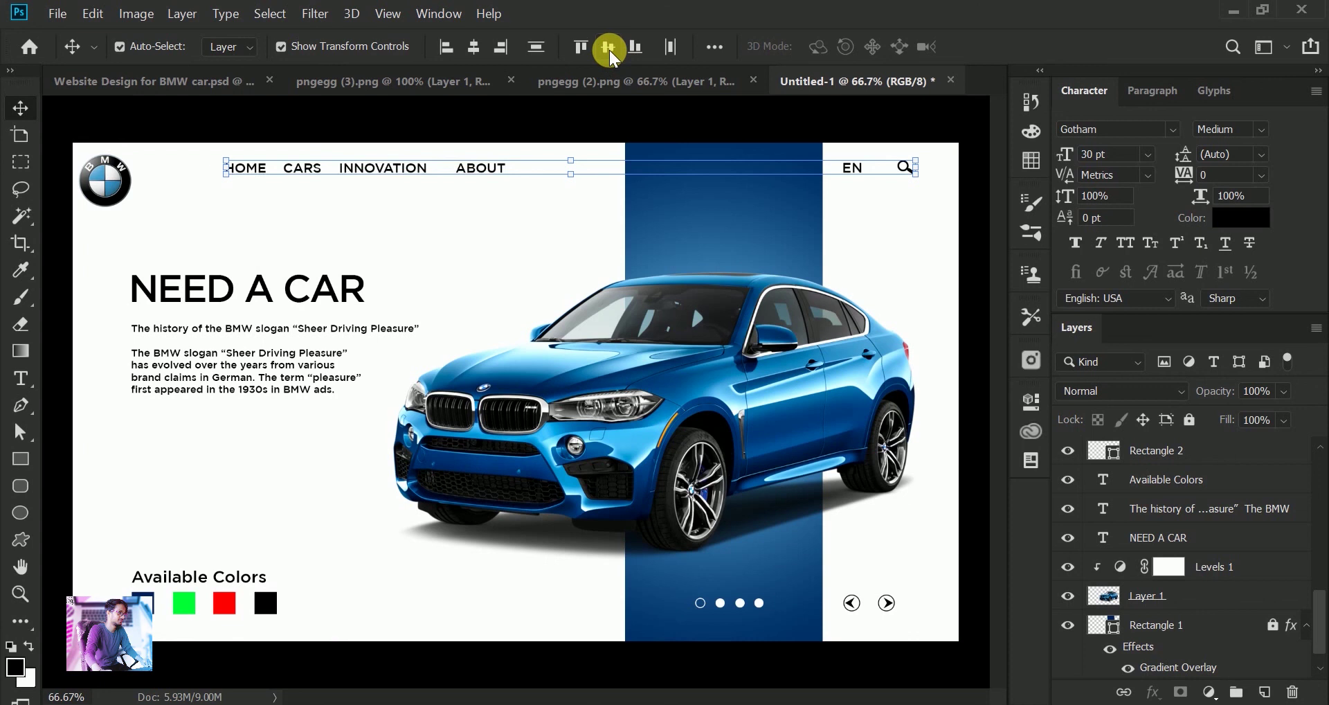
pyautogui.click(582, 132)
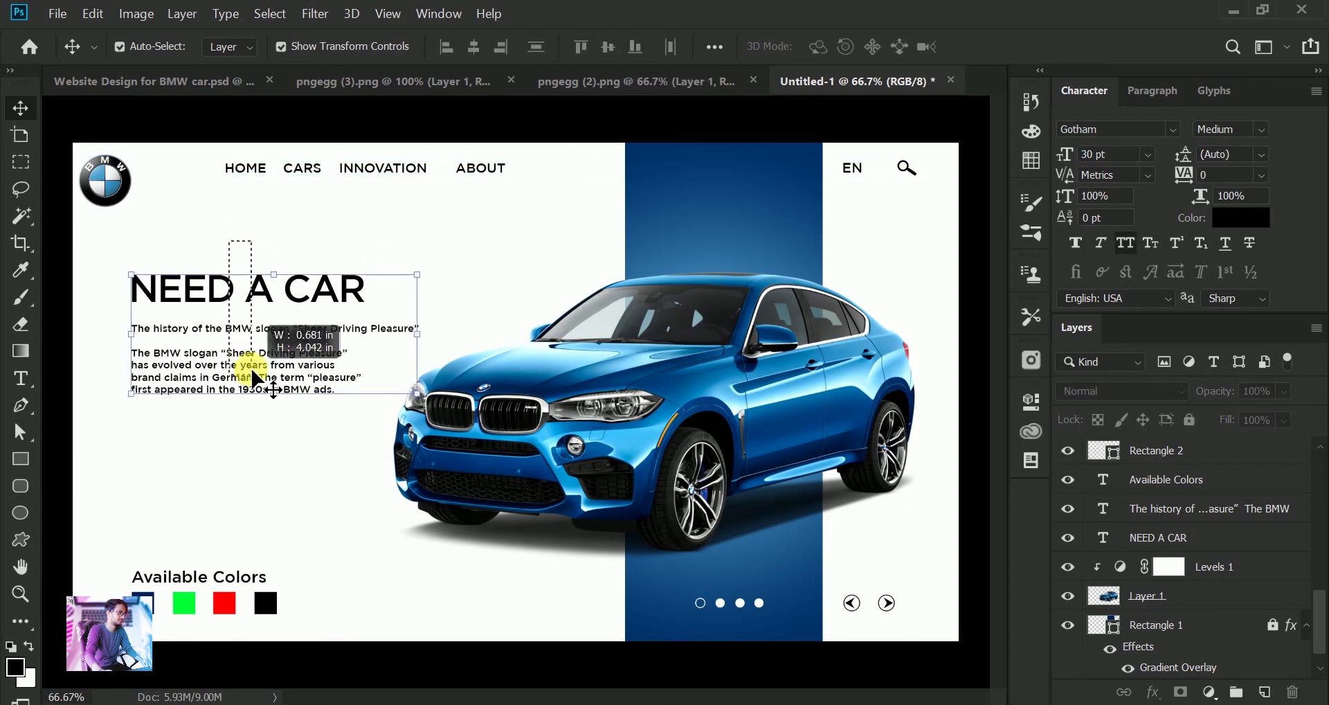
# Move the headline and paragraph down and scale them up slightly
pyautogui.moveTo(231, 248); pyautogui.dragTo(254, 392)
pyautogui.moveTo(417, 296); pyautogui.dragTo(433, 289)
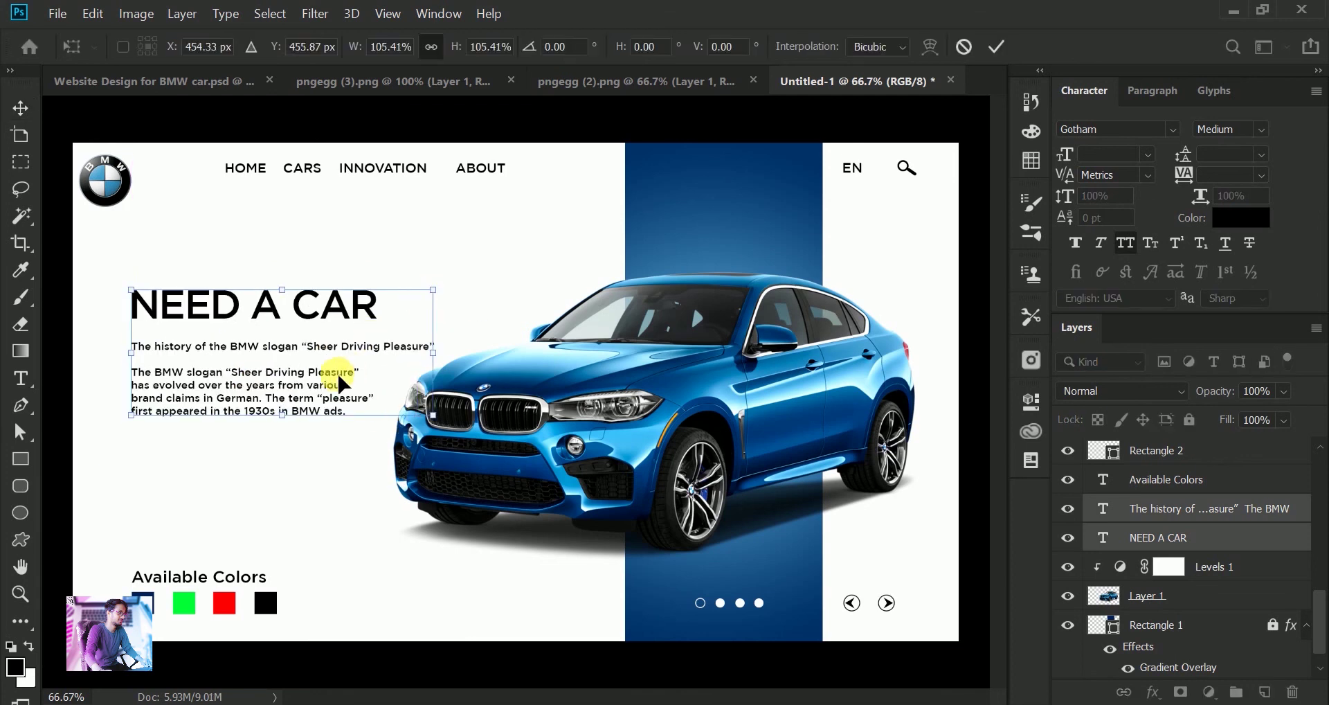
pyautogui.moveTo(340, 383); pyautogui.dragTo(337, 378)
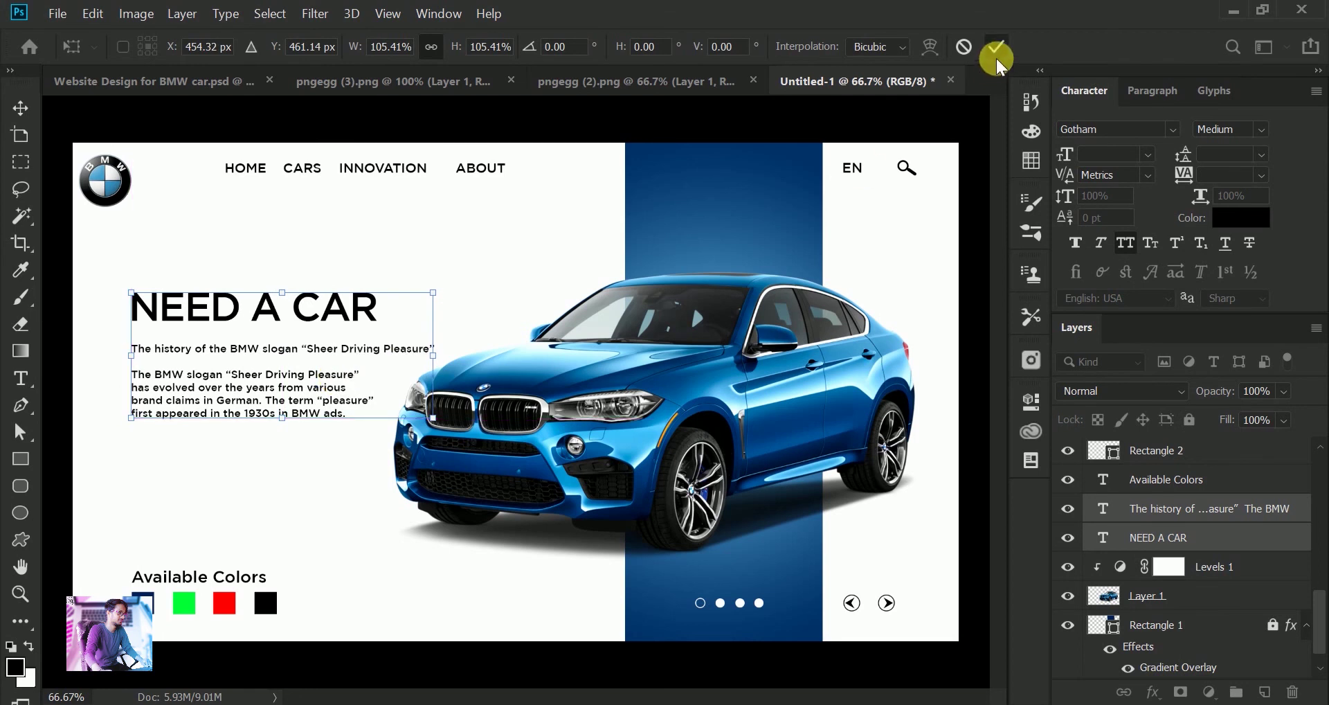
pyautogui.click(862, 123)
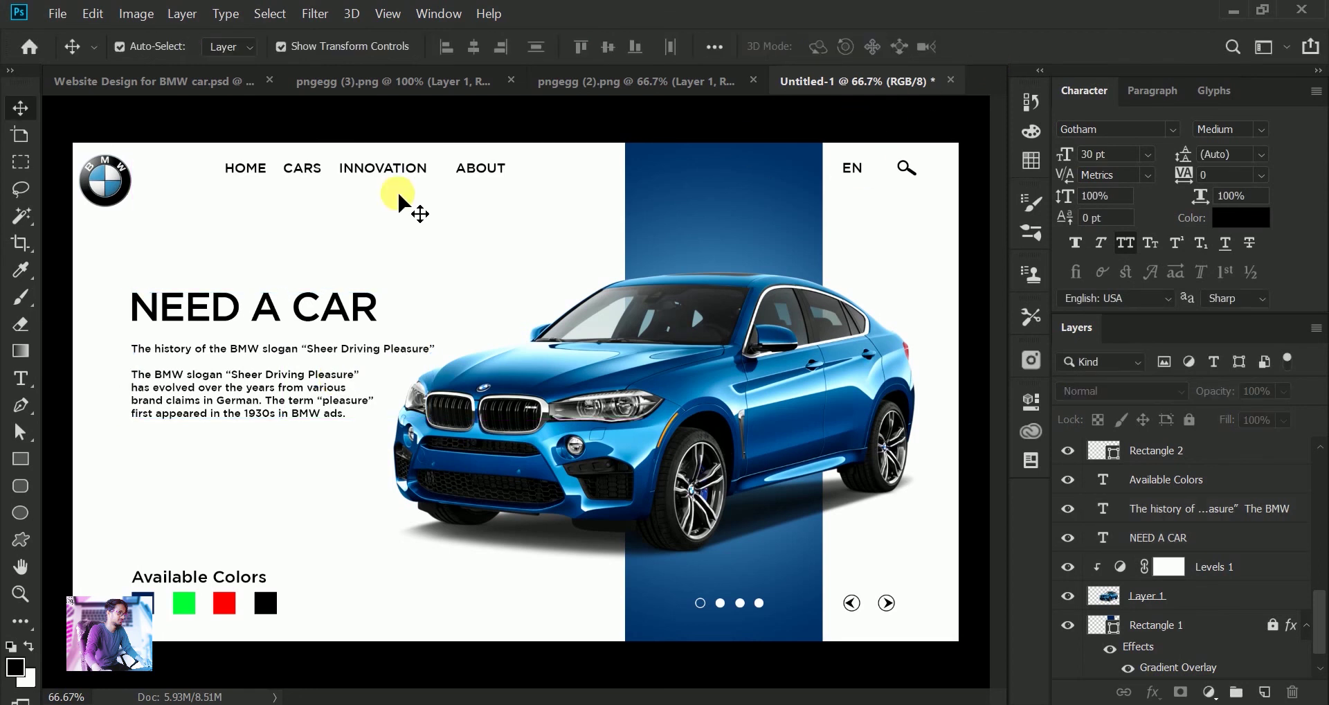
# Shrink the BMW logo to about 92.77% and nudge it into the top-left corner
pyautogui.moveTo(125, 197); pyautogui.dragTo(123, 195)
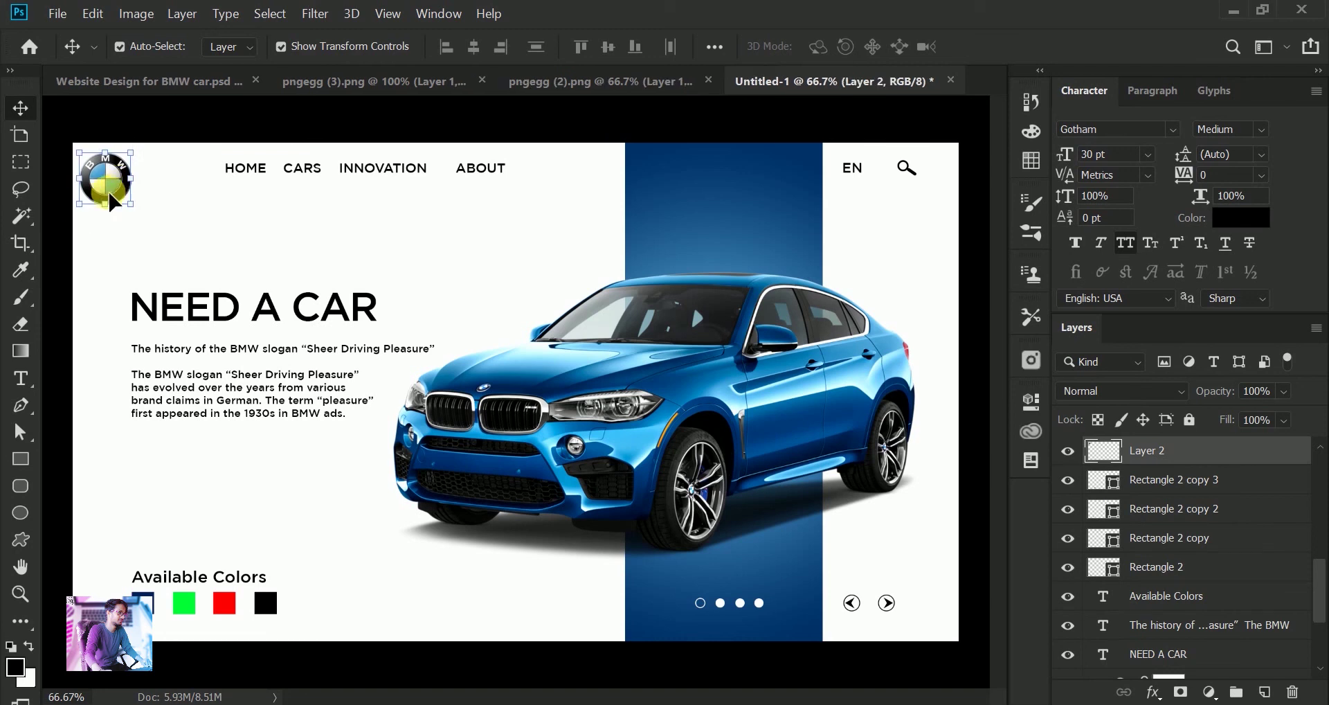
pyautogui.click(80, 205)
pyautogui.moveTo(80, 205); pyautogui.dragTo(84, 202)
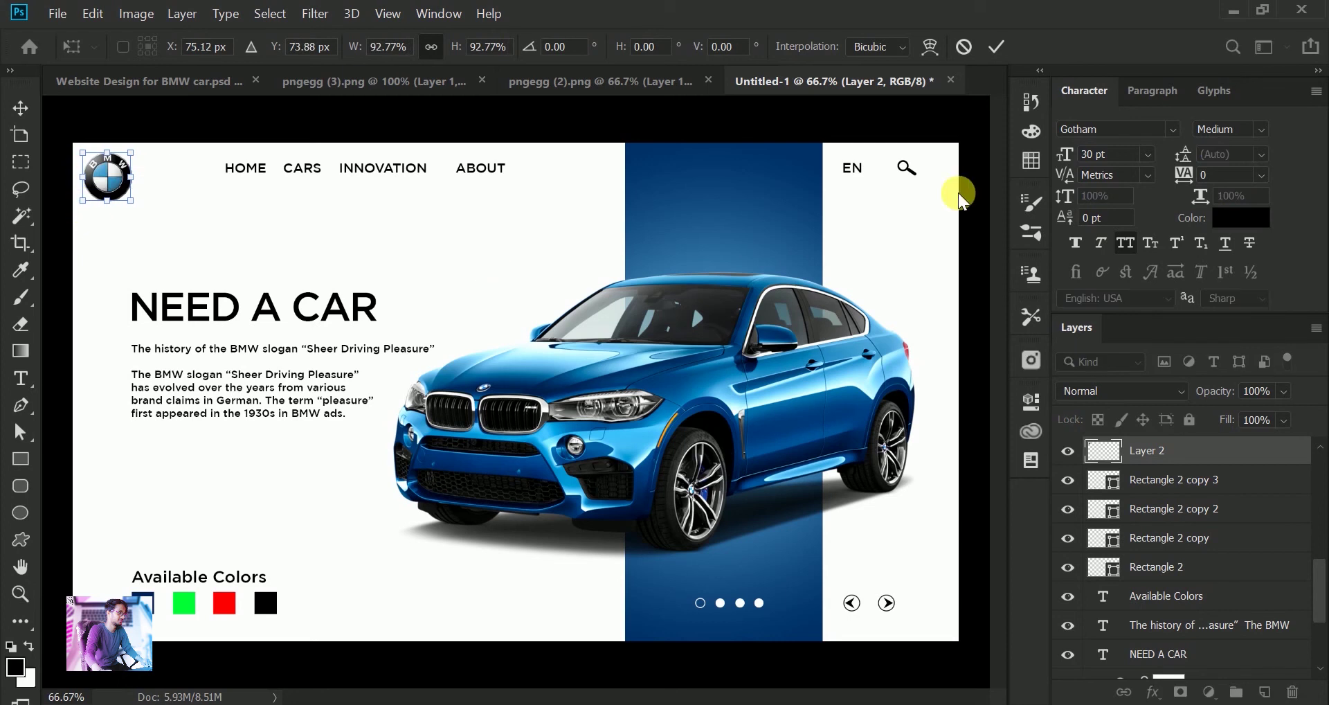
pyautogui.click(1000, 50)
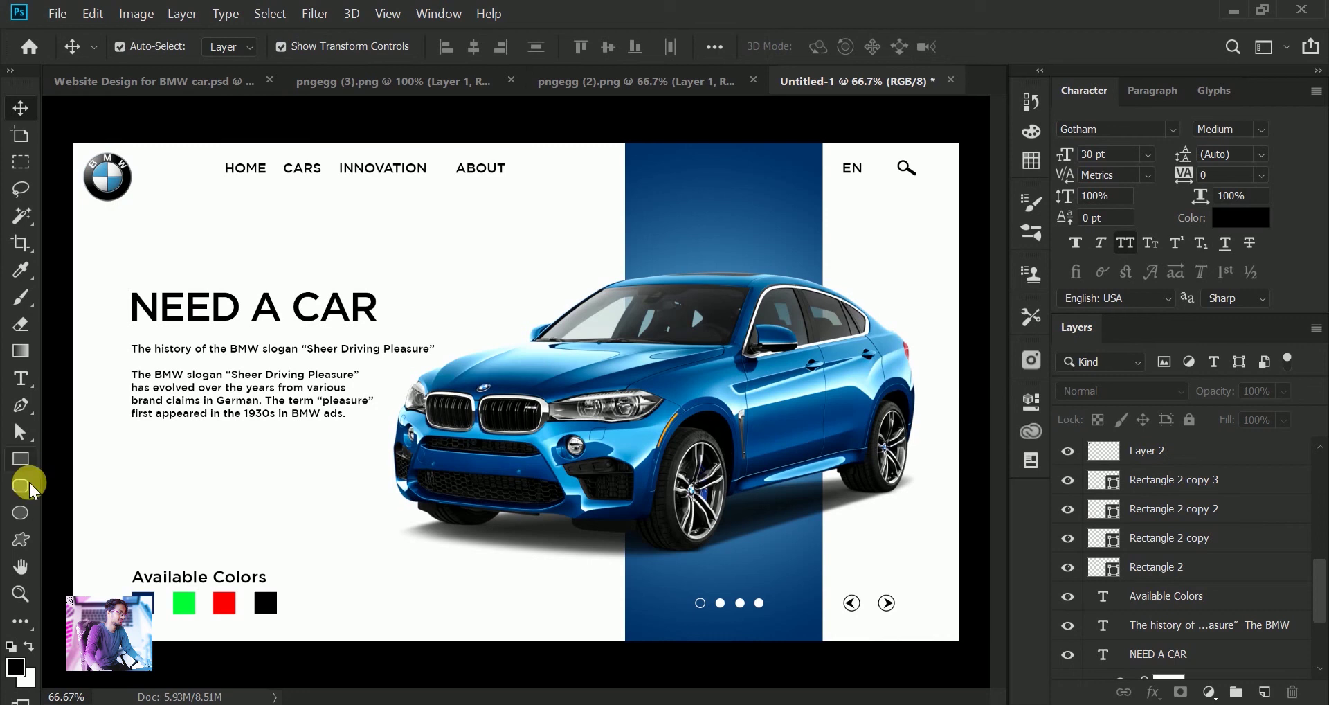
# Draw a large red-filled circle over the rear of the car
pyautogui.click(20, 512)
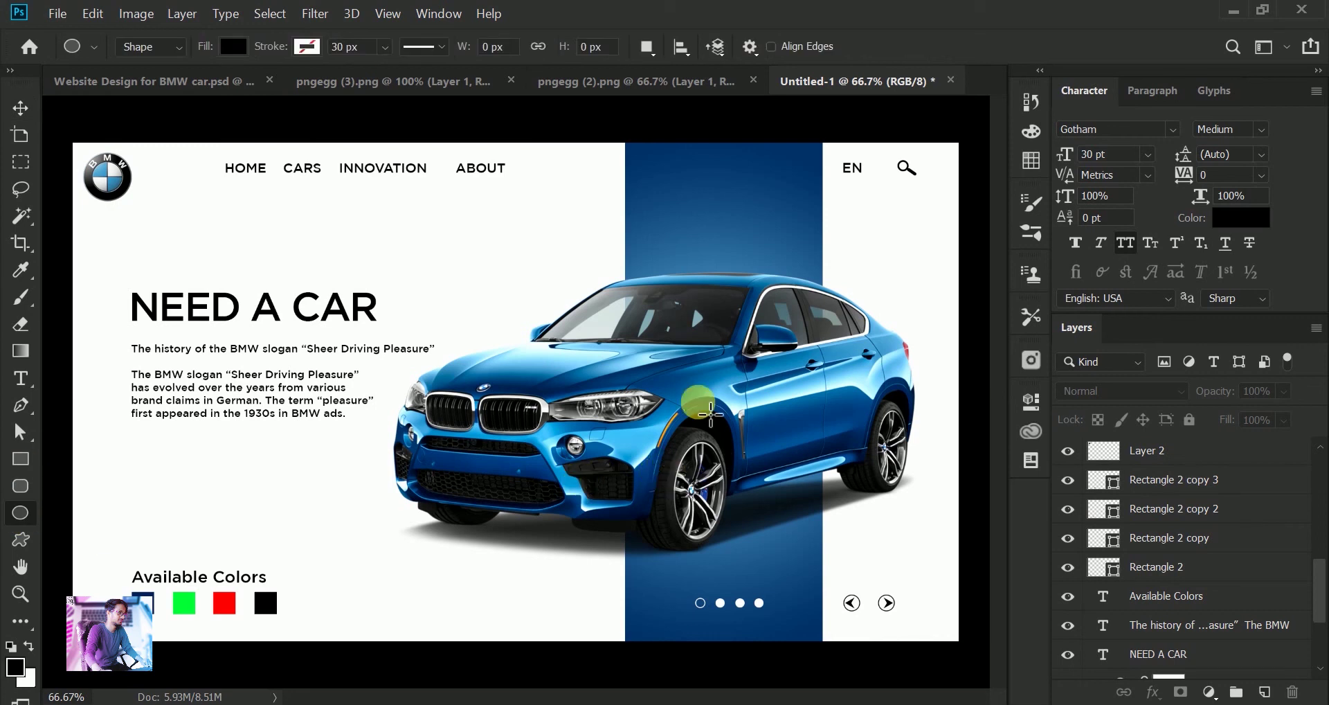
pyautogui.moveTo(789, 306); pyautogui.dragTo(967, 580)
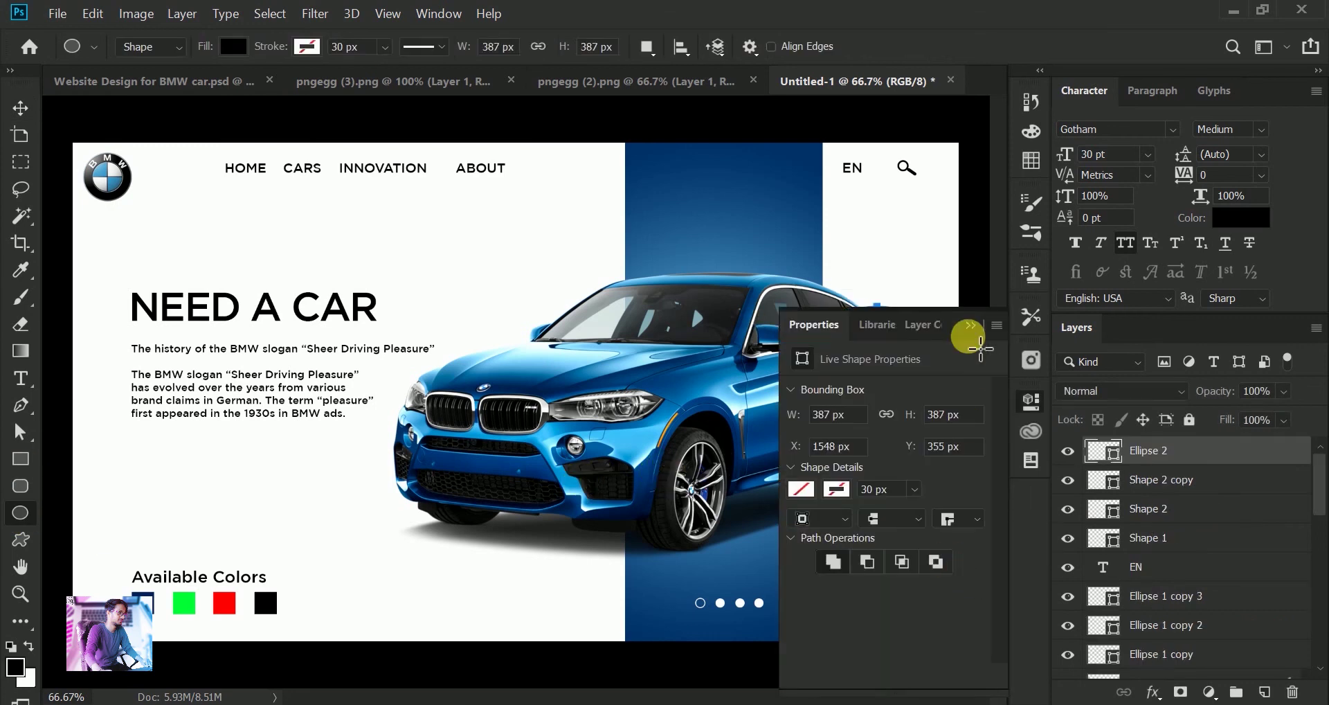
pyautogui.click(803, 490)
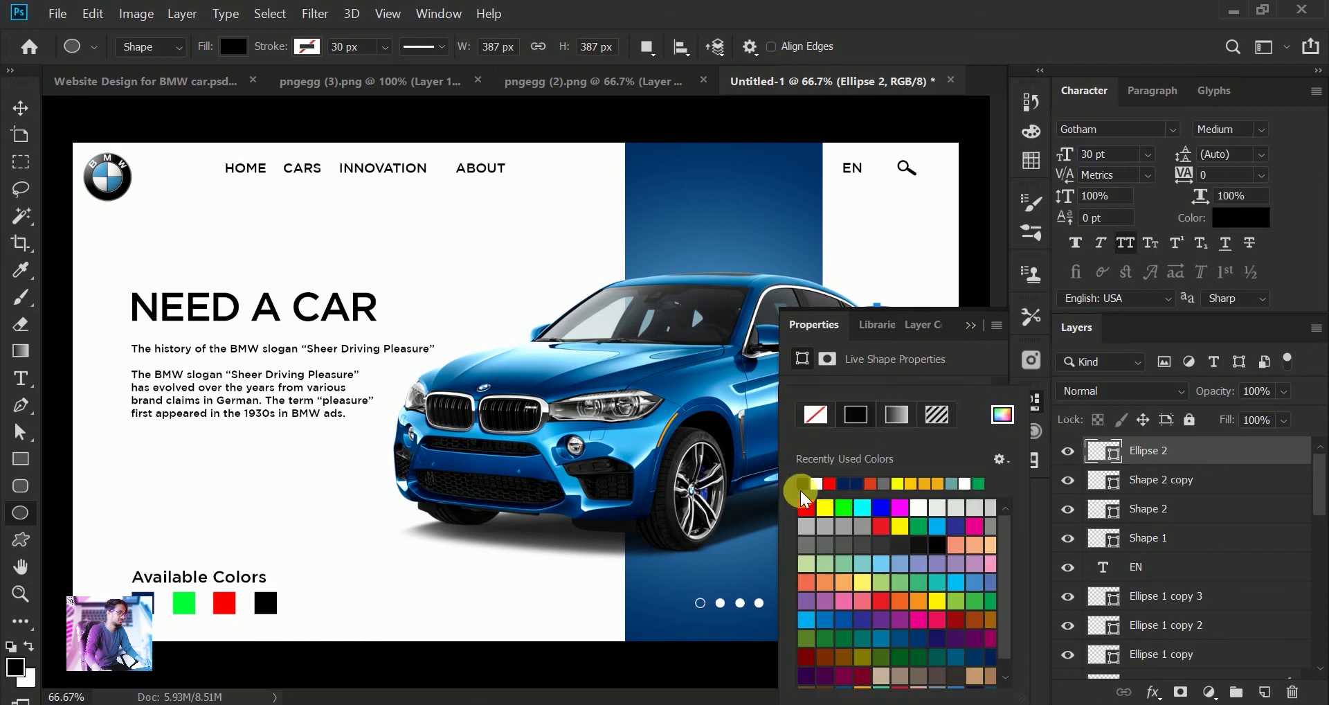
pyautogui.click(870, 482)
pyautogui.click(971, 325)
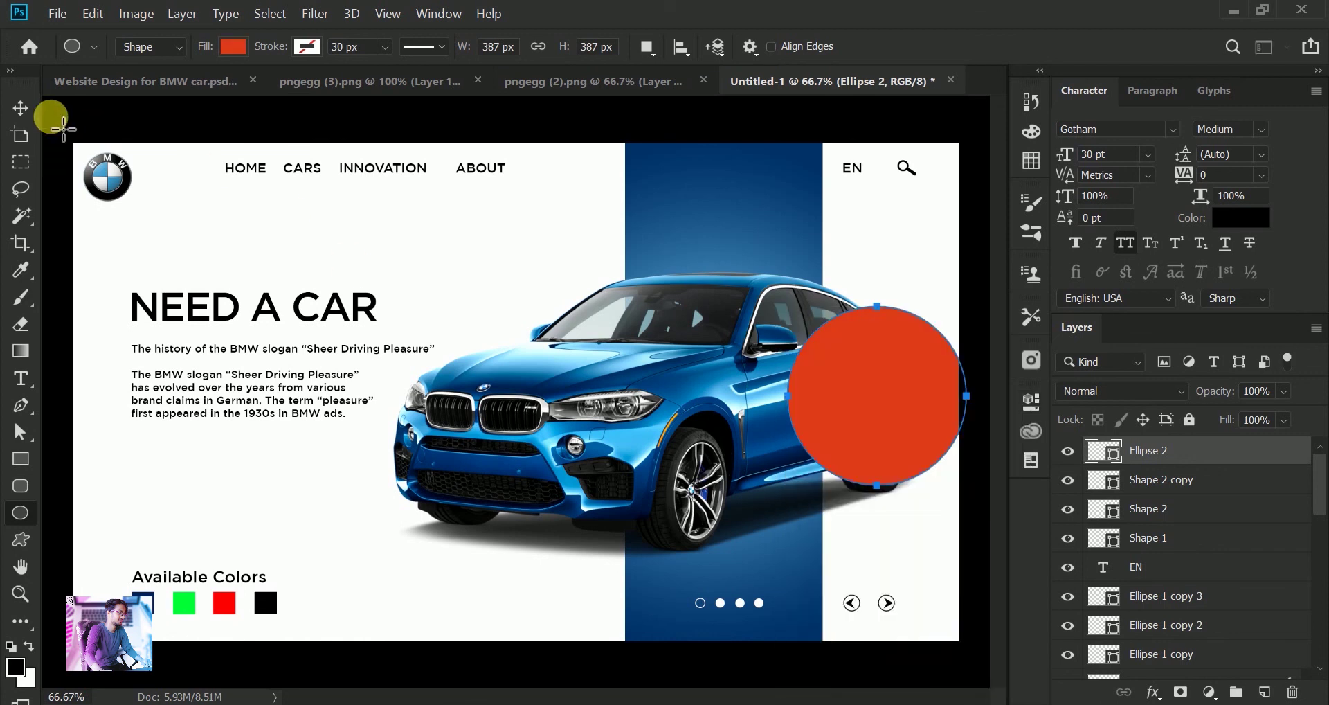
pyautogui.click(20, 107)
# Clip the red circle to the car layer at 61% opacity, positioned over the car's rear
pyautogui.moveTo(870, 408); pyautogui.dragTo(834, 392)
pyautogui.moveTo(1275, 452); pyautogui.dragTo(1221, 695)
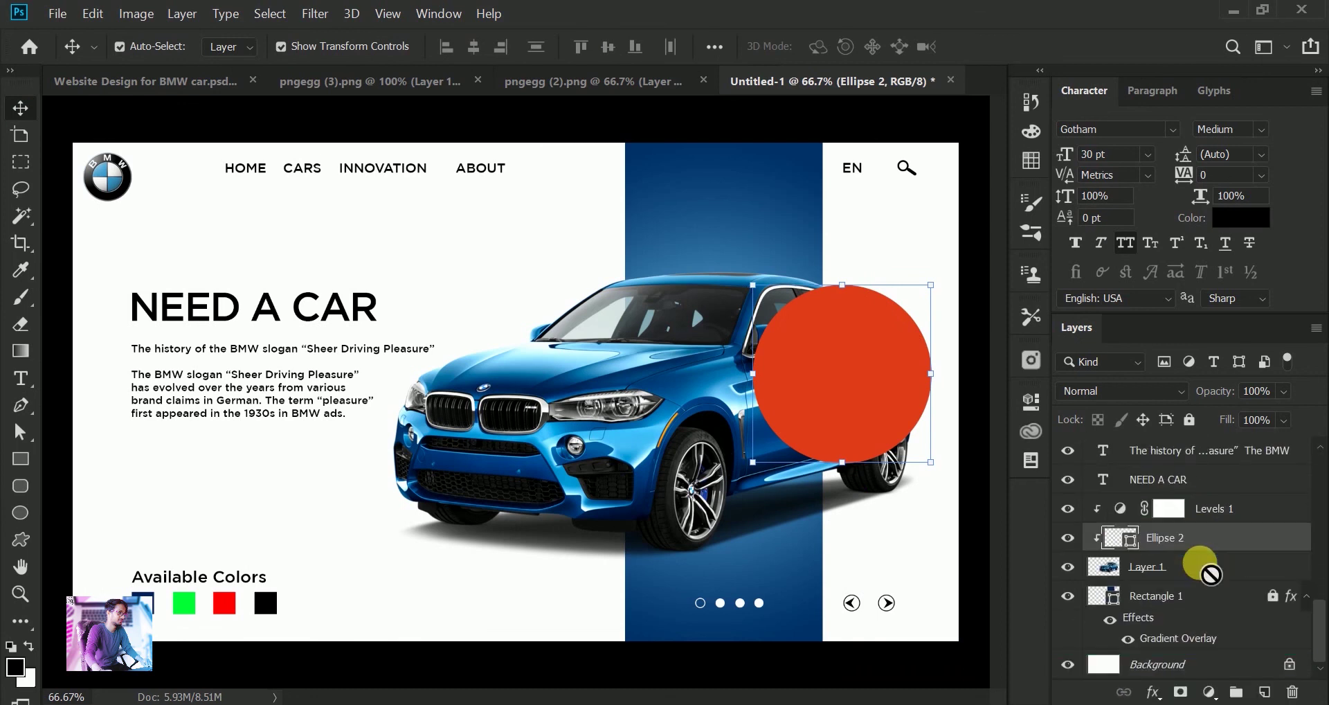
pyautogui.moveTo(1221, 694); pyautogui.dragTo(1212, 575)
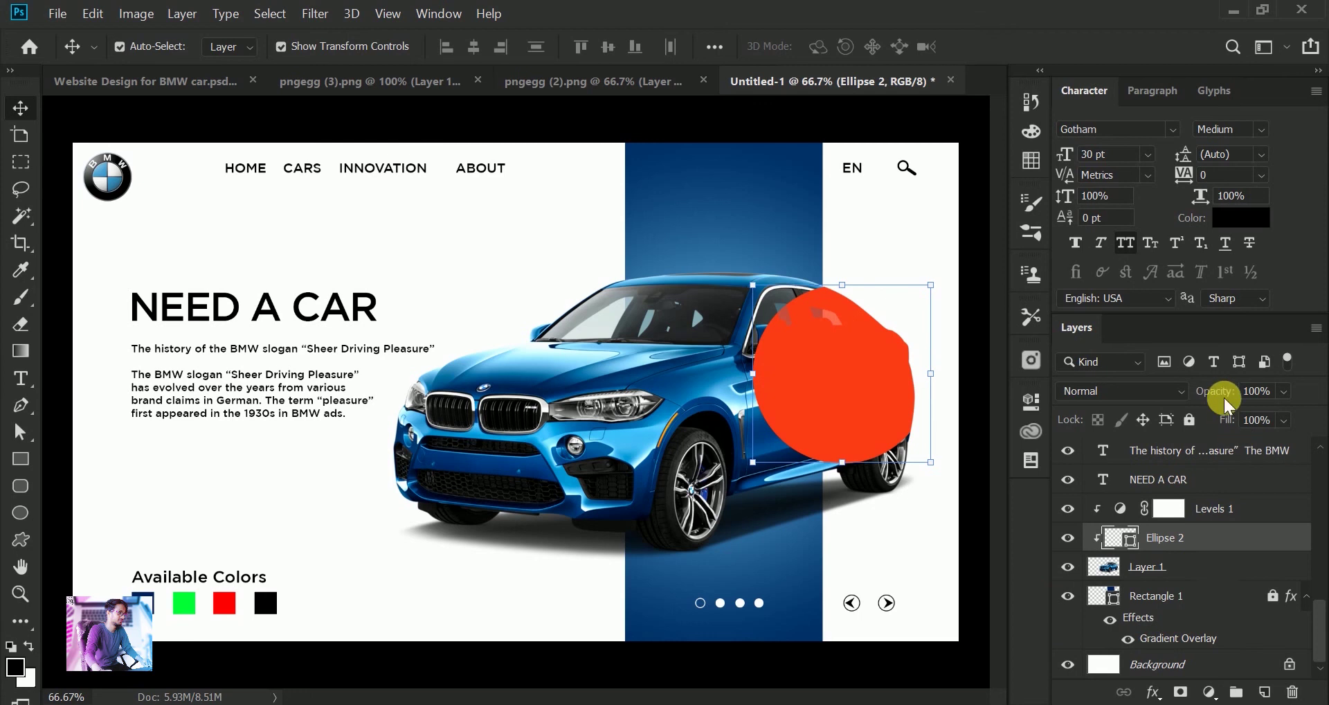
pyautogui.moveTo(1225, 400); pyautogui.dragTo(1195, 409)
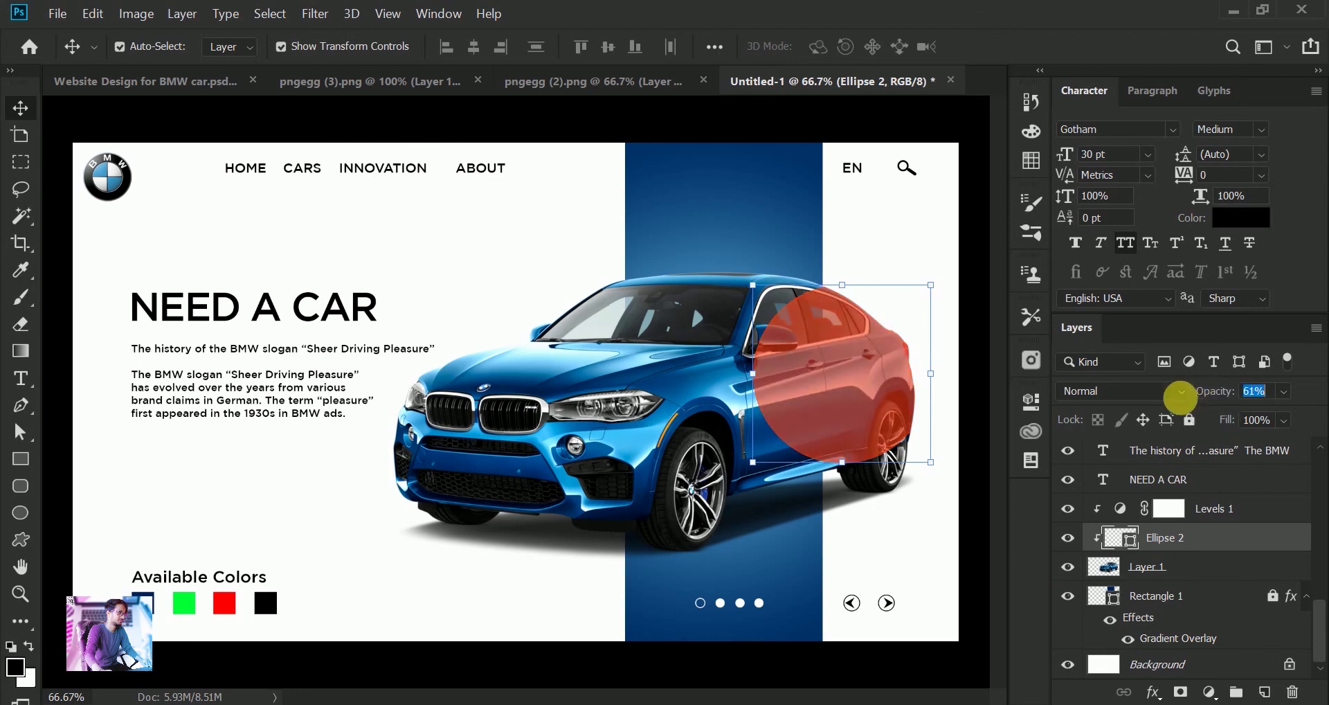
pyautogui.moveTo(860, 386)
pyautogui.mouseDown()
pyautogui.moveTo(900, 405)
pyautogui.moveTo(897, 336)
pyautogui.mouseUp()
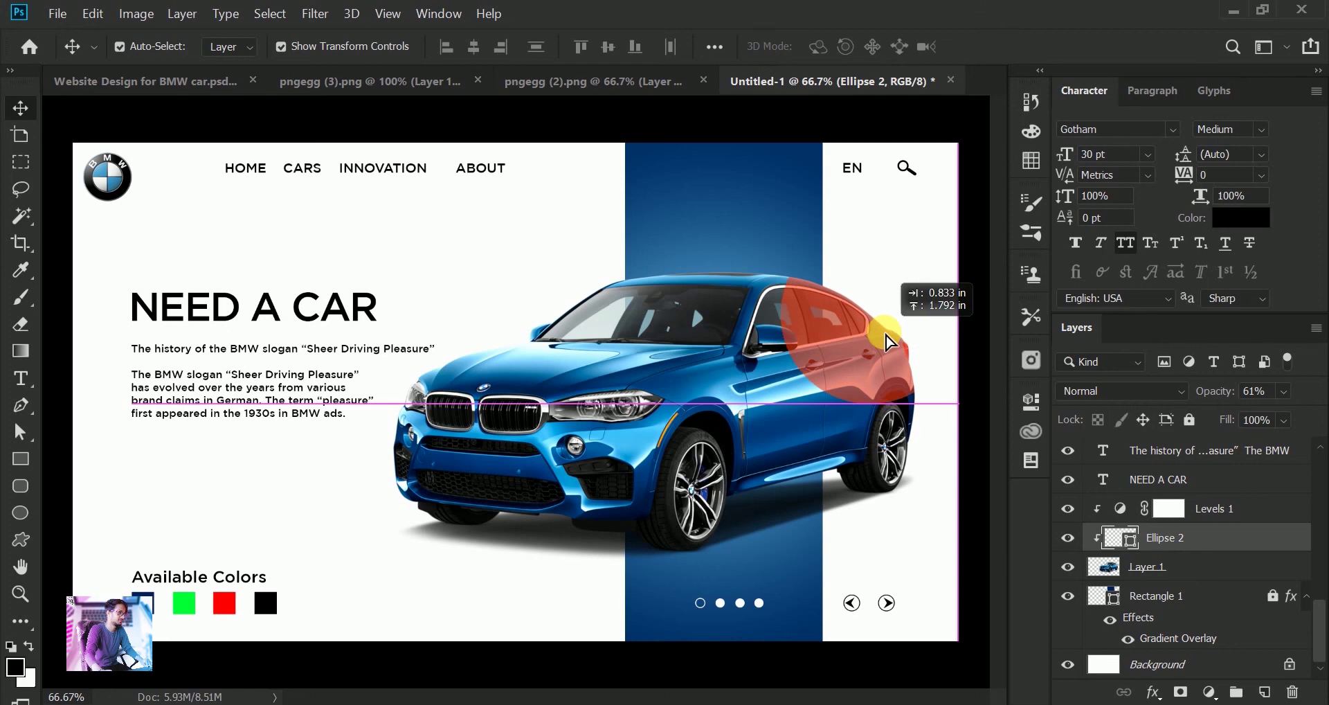
pyautogui.moveTo(896, 336); pyautogui.dragTo(886, 346)
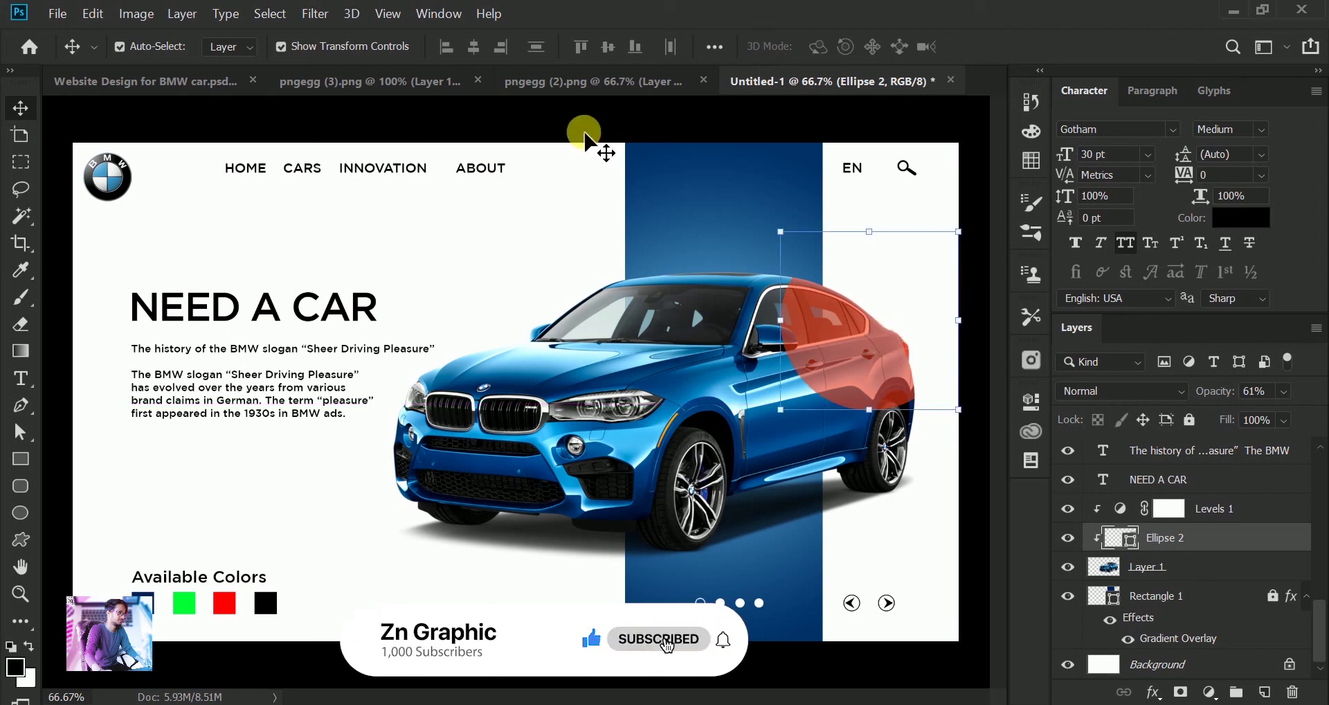
pyautogui.click(573, 130)
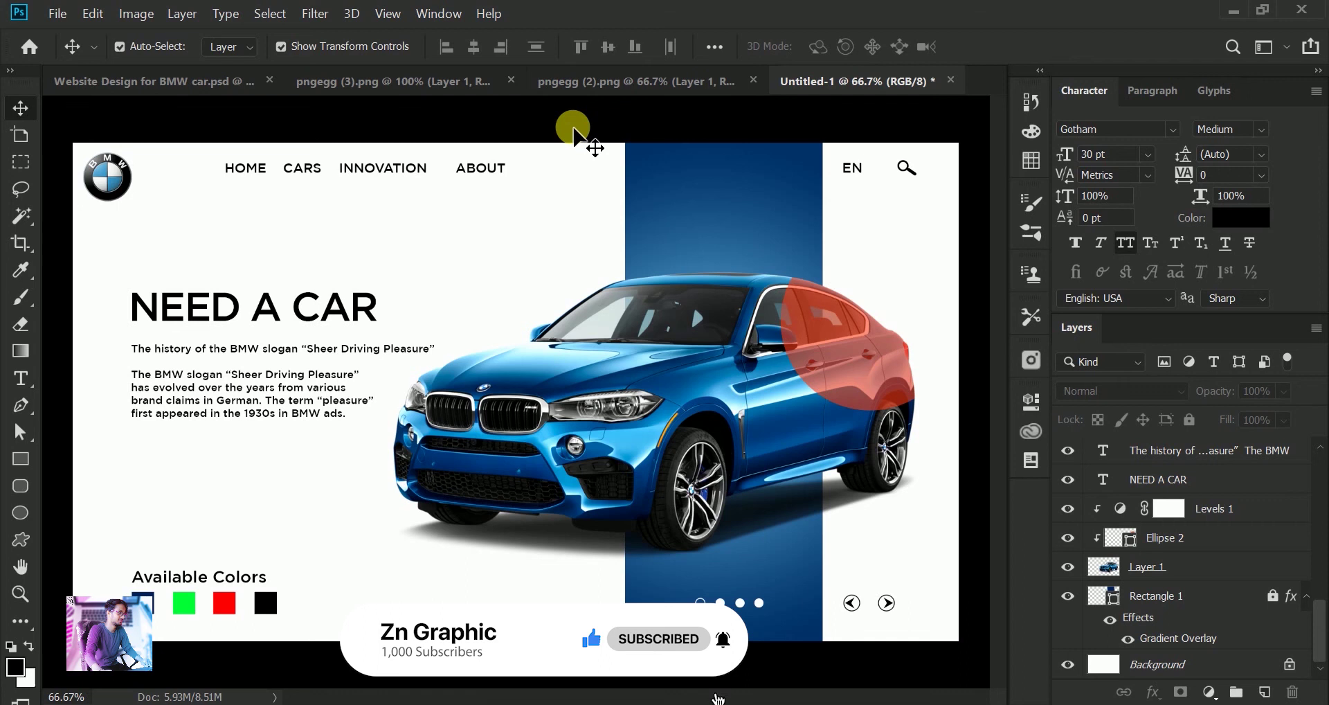